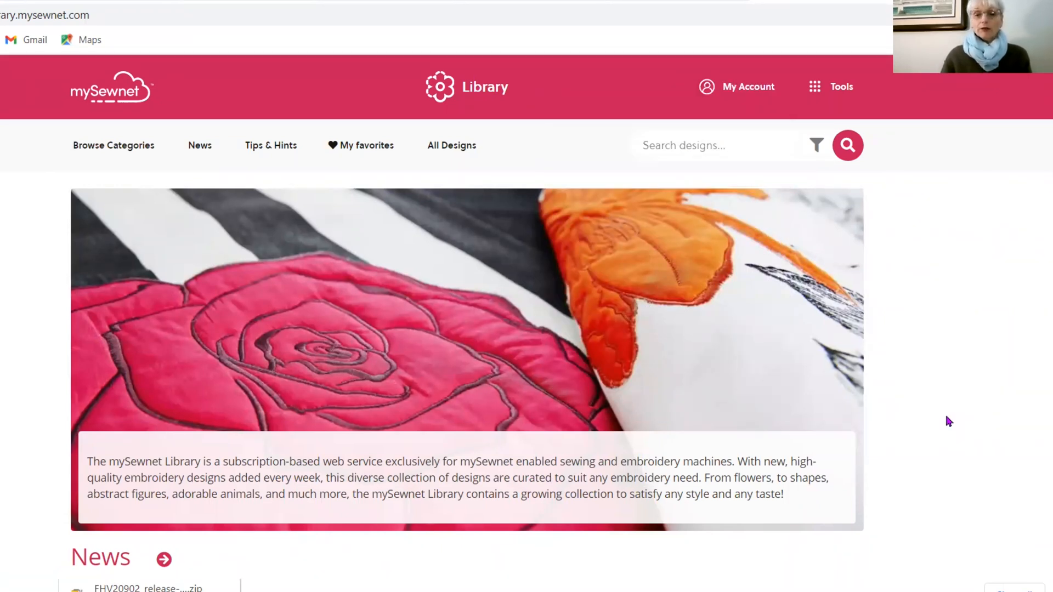
# Step: Look through the library home page's News, Tips & Hints and Modern Monograms sections
pyautogui.scroll(-1, 946, 418)
pyautogui.scroll(-10, 949, 421)
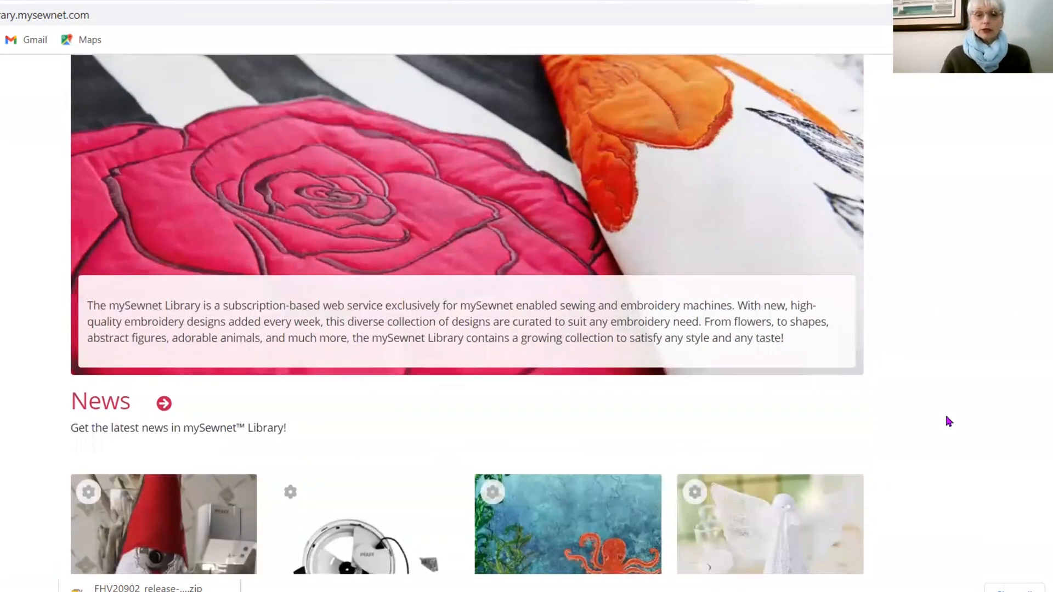
pyautogui.scroll(-10, 948, 421)
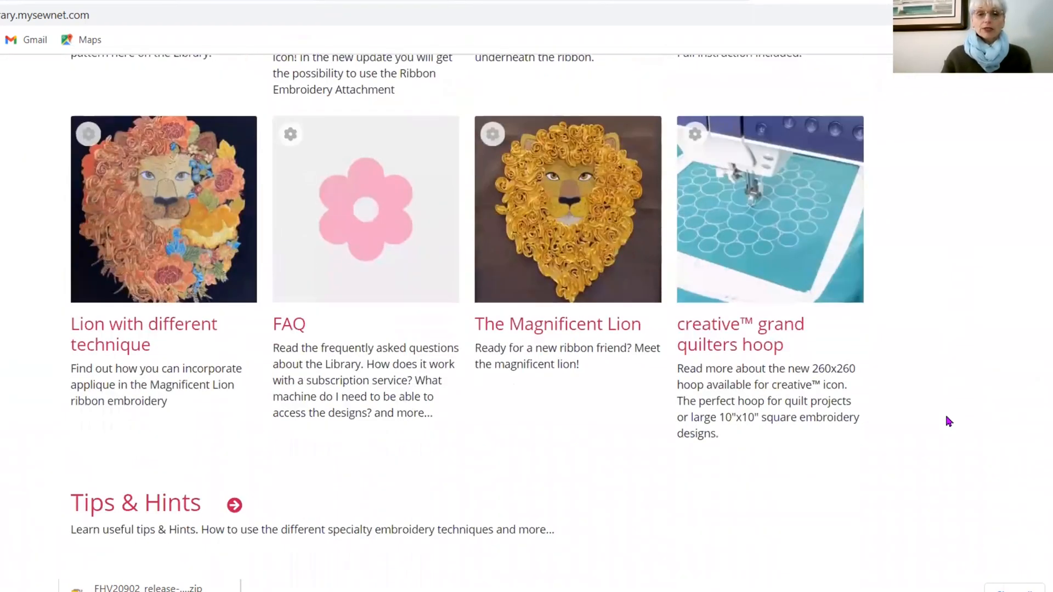
pyautogui.scroll(-4, 948, 421)
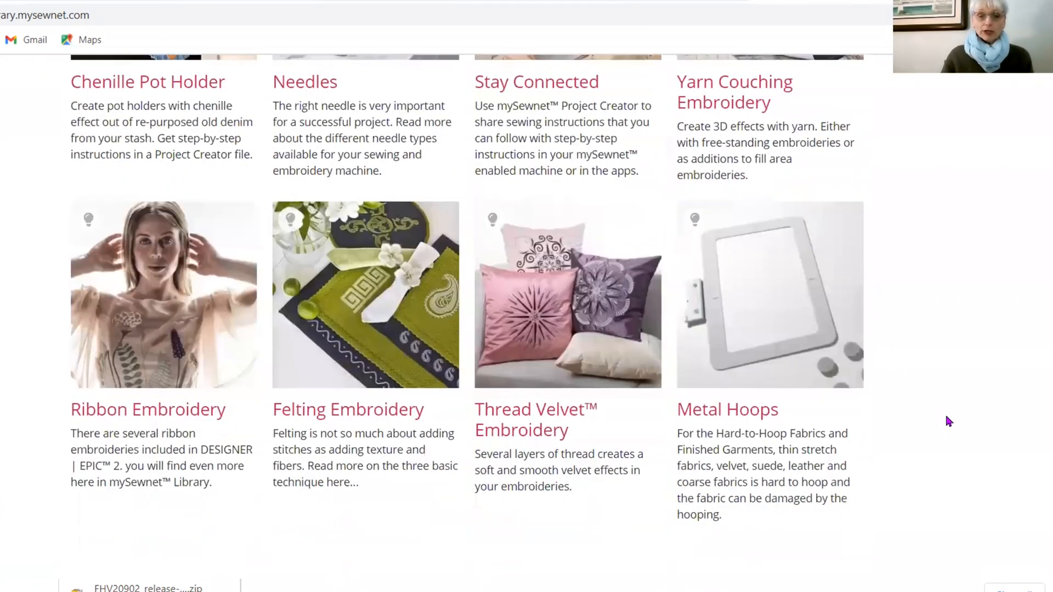
pyautogui.scroll(17, 949, 421)
pyautogui.scroll(2, 948, 421)
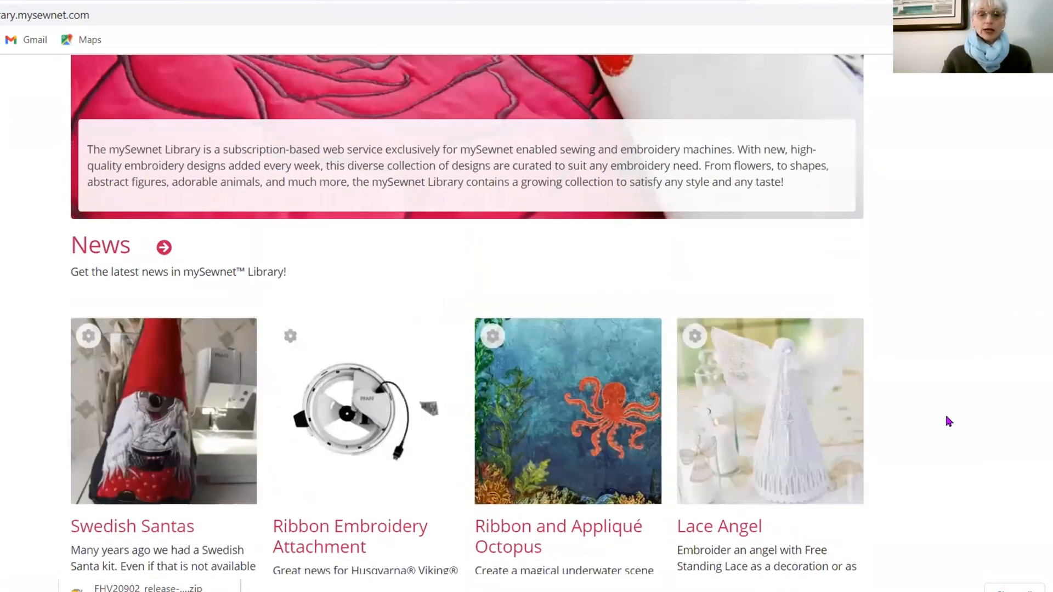
pyautogui.scroll(-4, 948, 421)
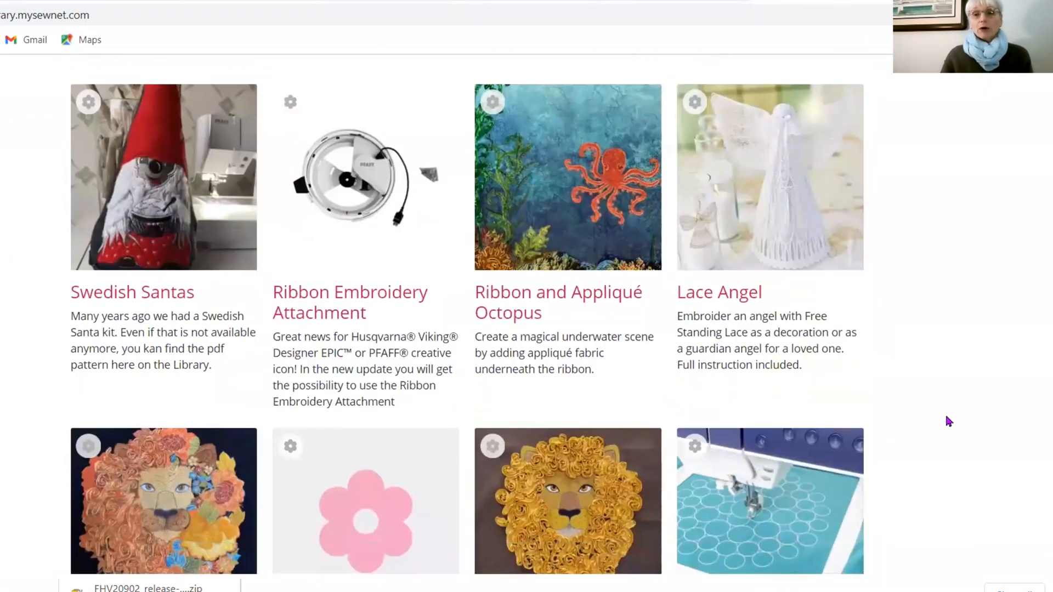
pyautogui.scroll(-10, 949, 422)
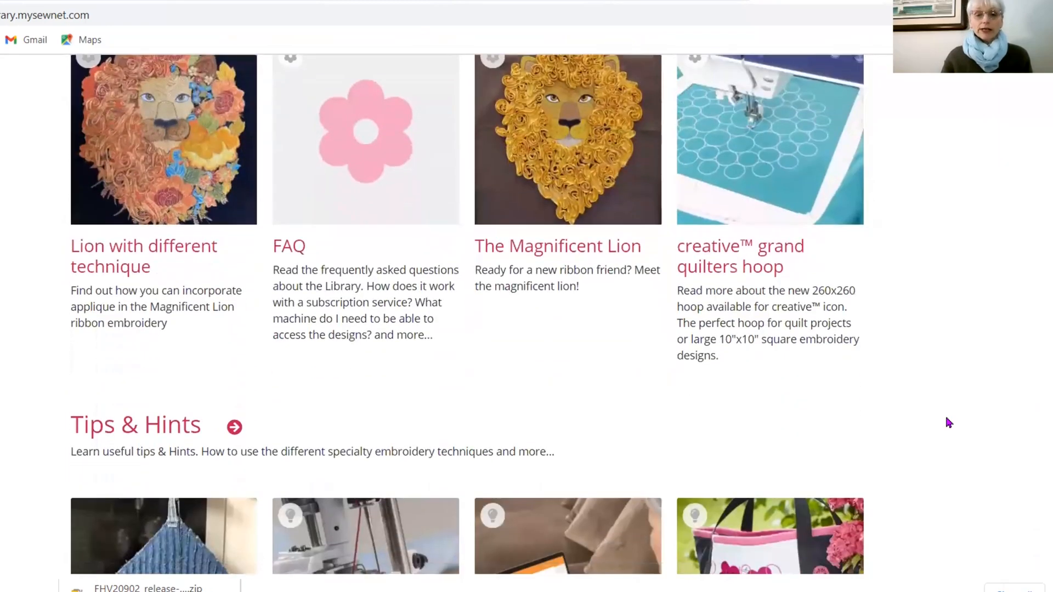
pyautogui.scroll(-10, 948, 422)
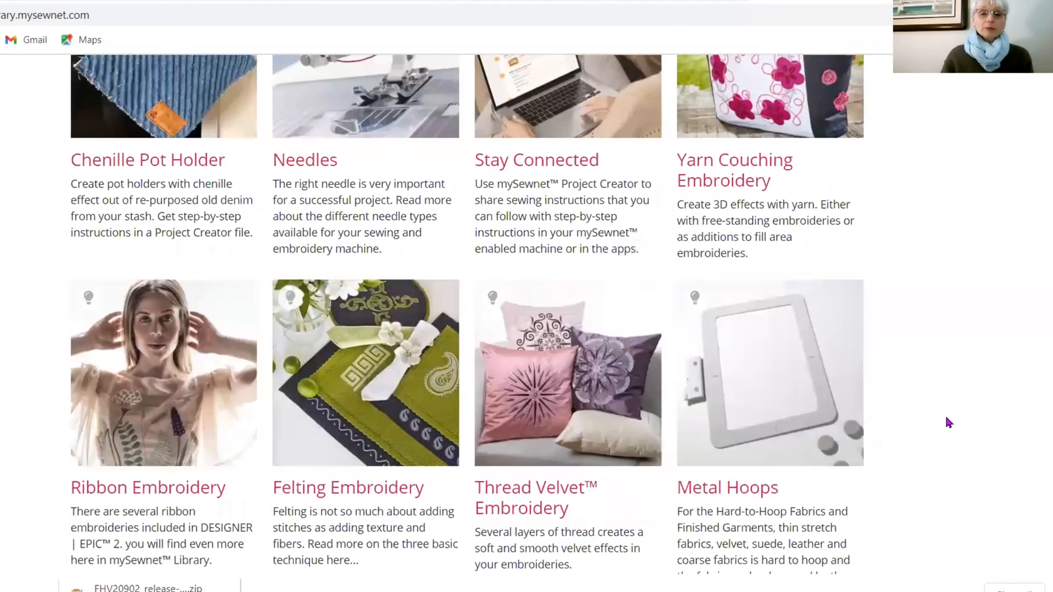
pyautogui.scroll(-6, 949, 422)
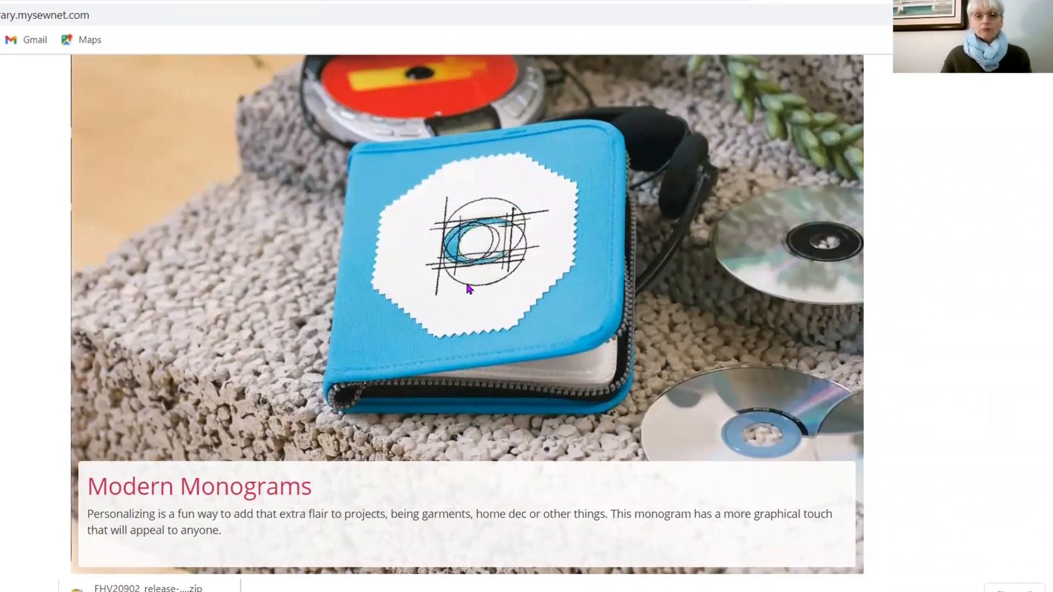
pyautogui.scroll(-2, 469, 288)
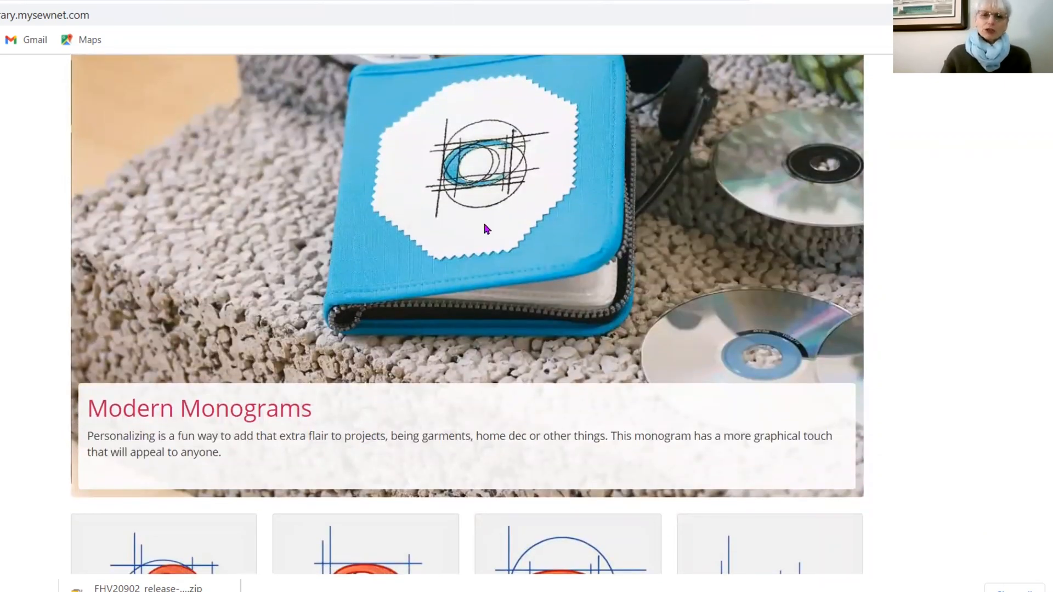
pyautogui.scroll(-4, 493, 225)
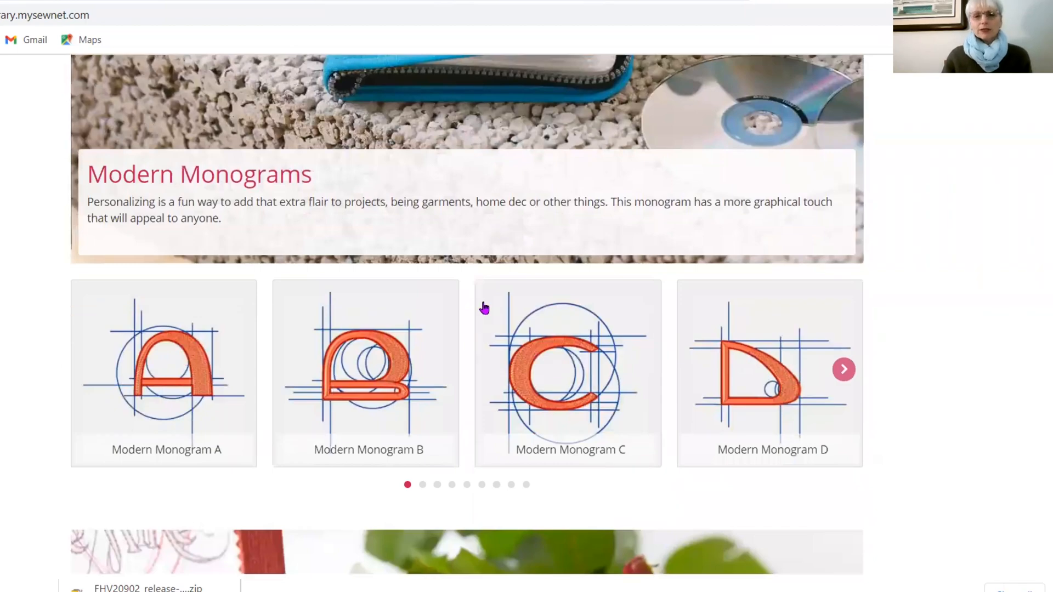
pyautogui.scroll(-4, 483, 308)
pyautogui.scroll(12, 484, 308)
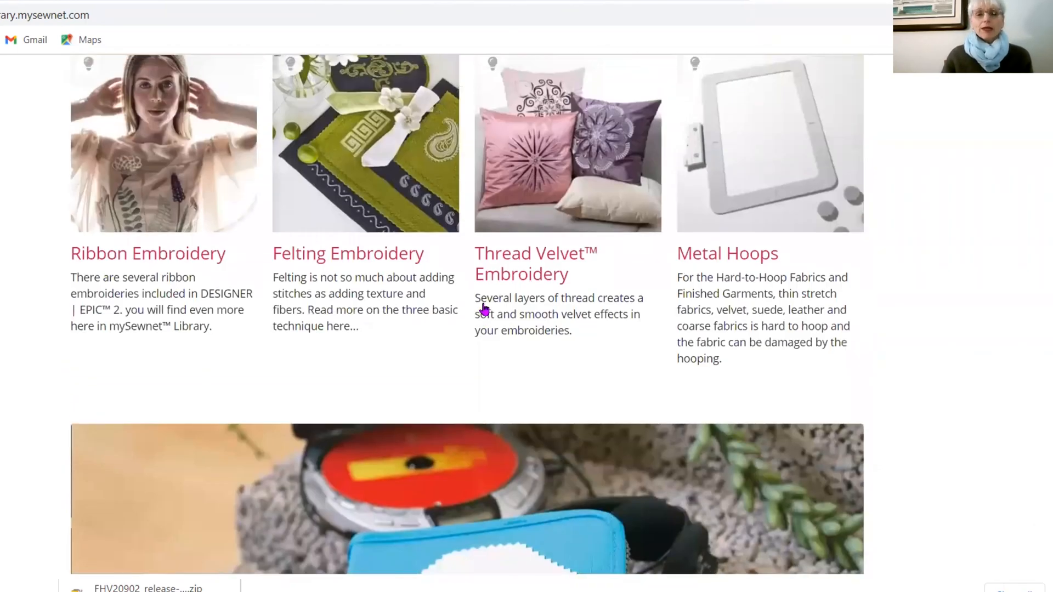
# Step: Search the library designs for "ribbon" using the suggested term Ribbon Embroidery Attachment
pyautogui.scroll(15, 484, 309)
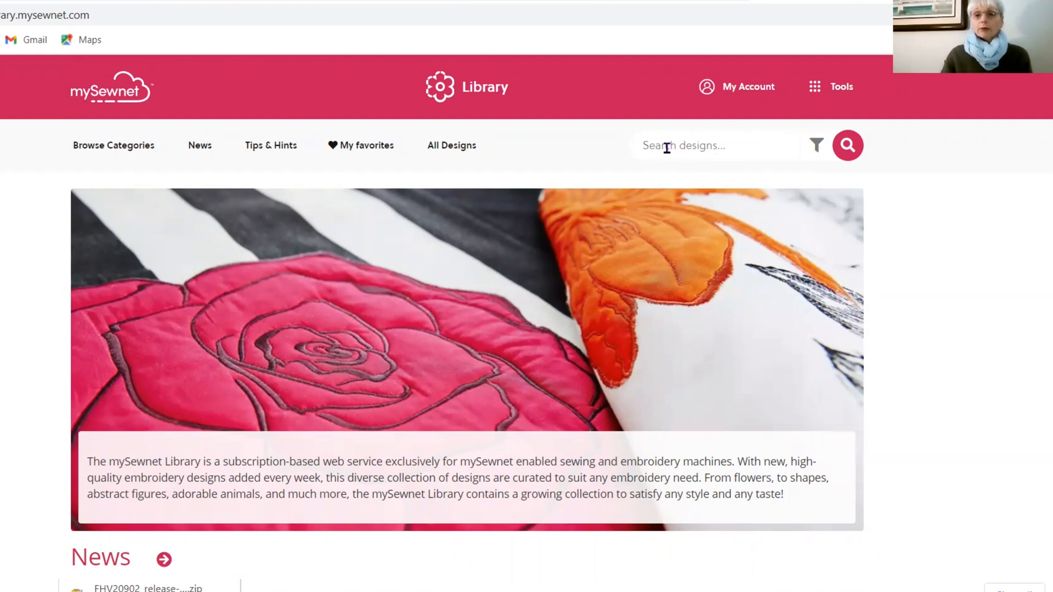
pyautogui.write('ri')
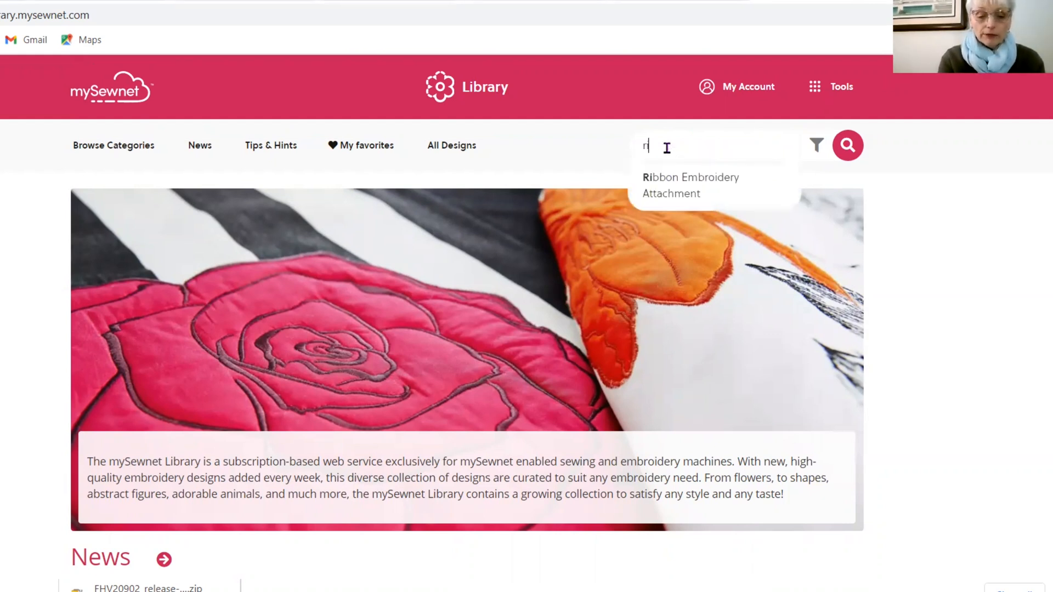
pyautogui.write('bbon')
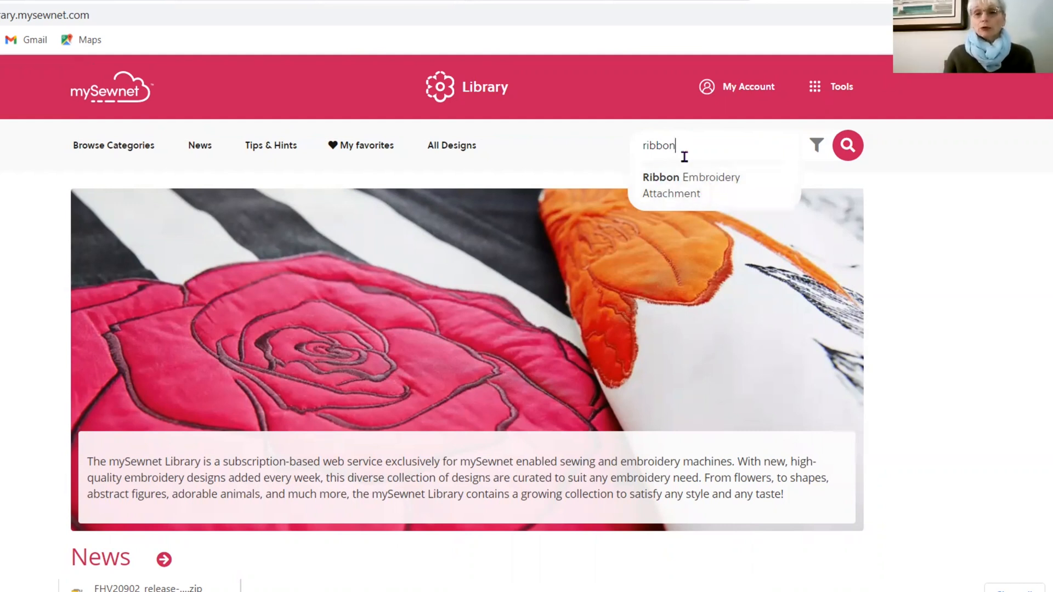
pyautogui.click(686, 189)
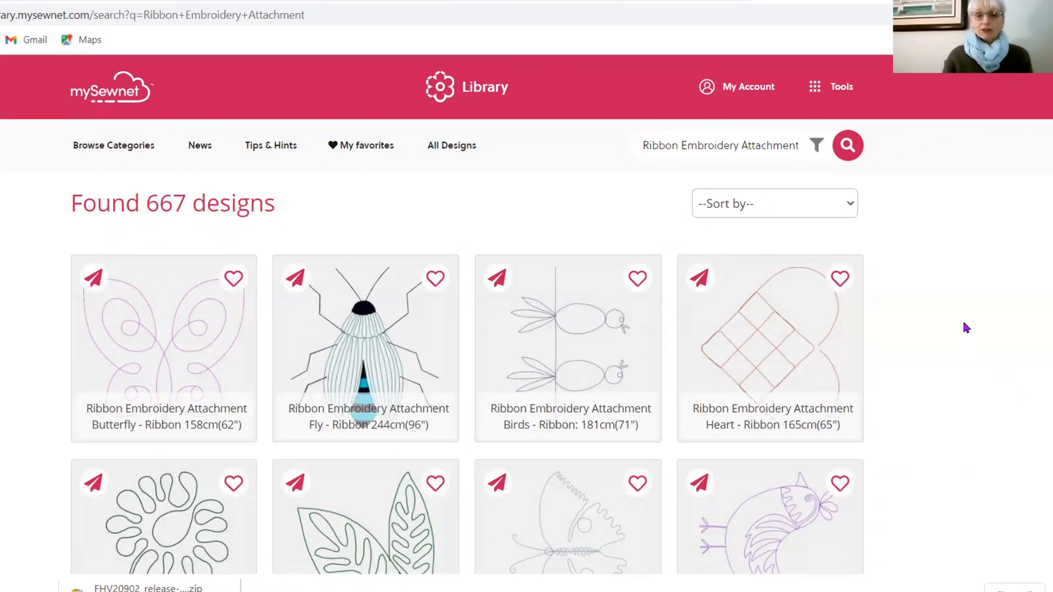
# Step: Browse the Ribbon Embroidery Attachment designs, loading two further batches of results
pyautogui.scroll(-3, 966, 327)
pyautogui.scroll(-8, 967, 327)
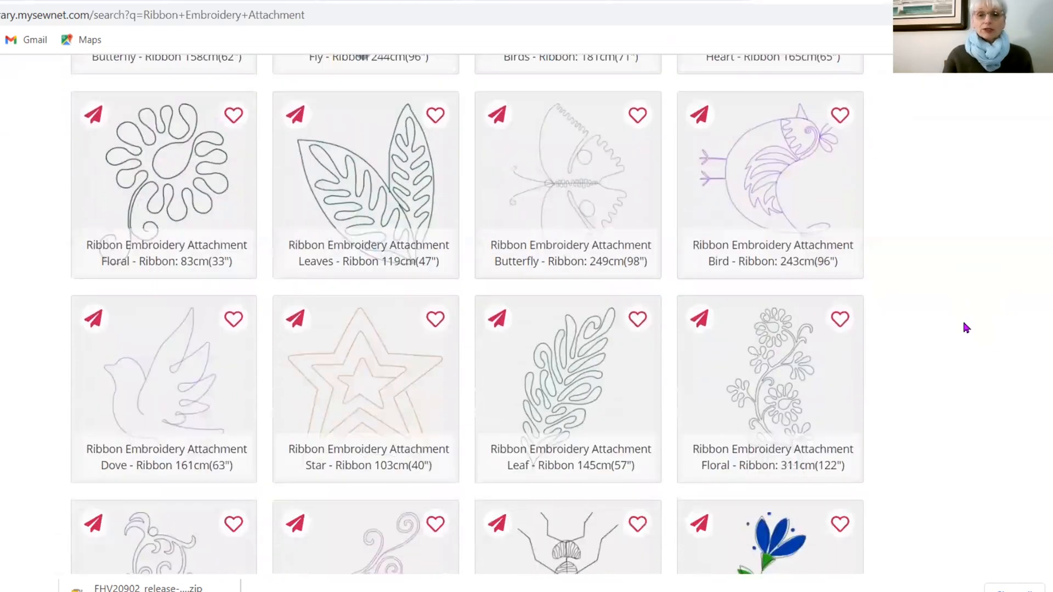
pyautogui.scroll(-4, 966, 328)
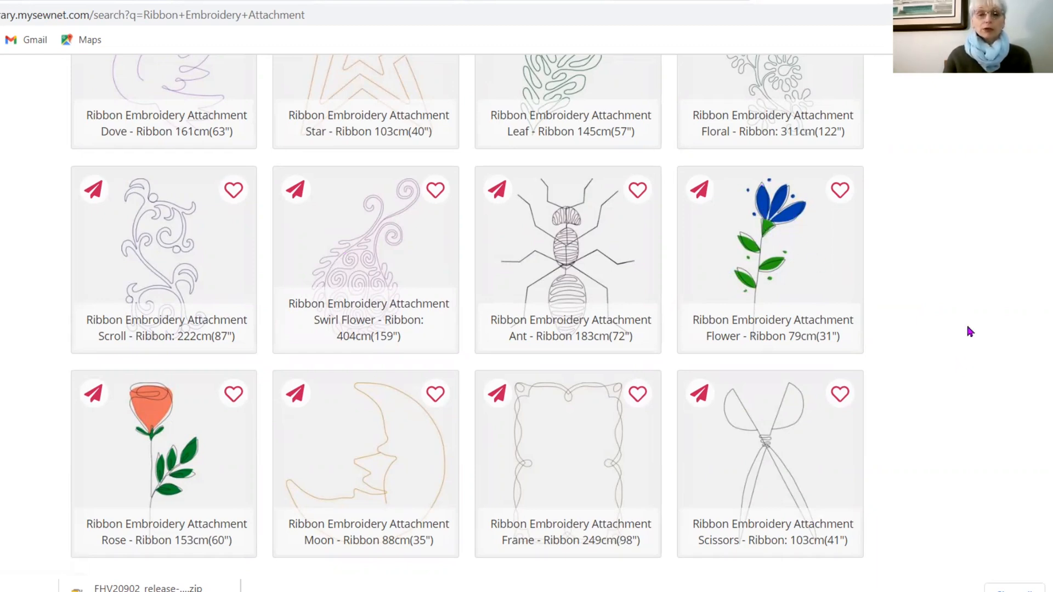
pyautogui.scroll(-7, 966, 331)
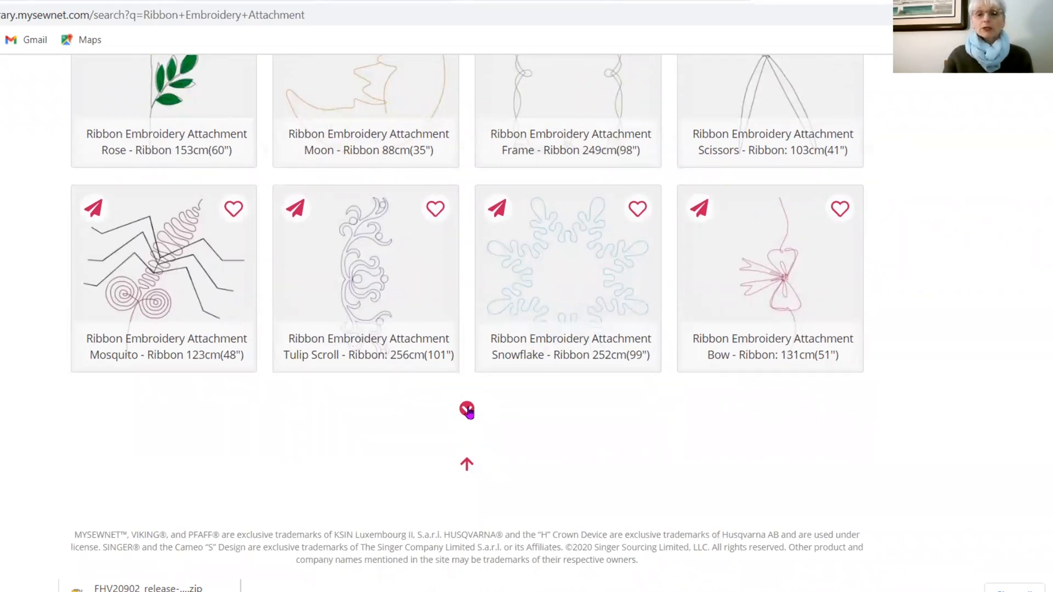
pyautogui.click(467, 410)
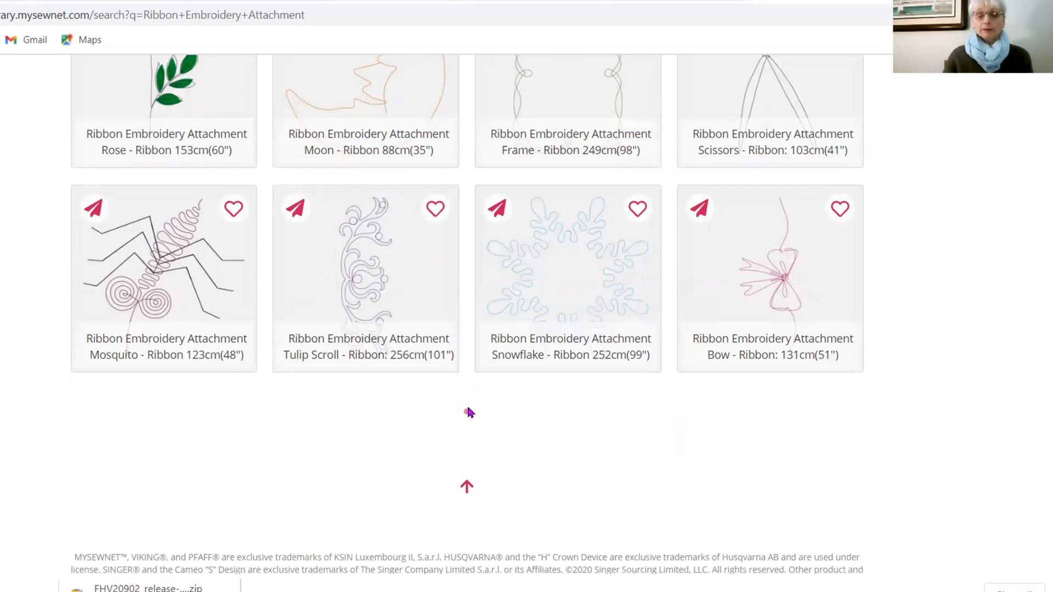
pyautogui.scroll(-6, 521, 470)
pyautogui.scroll(-17, 523, 462)
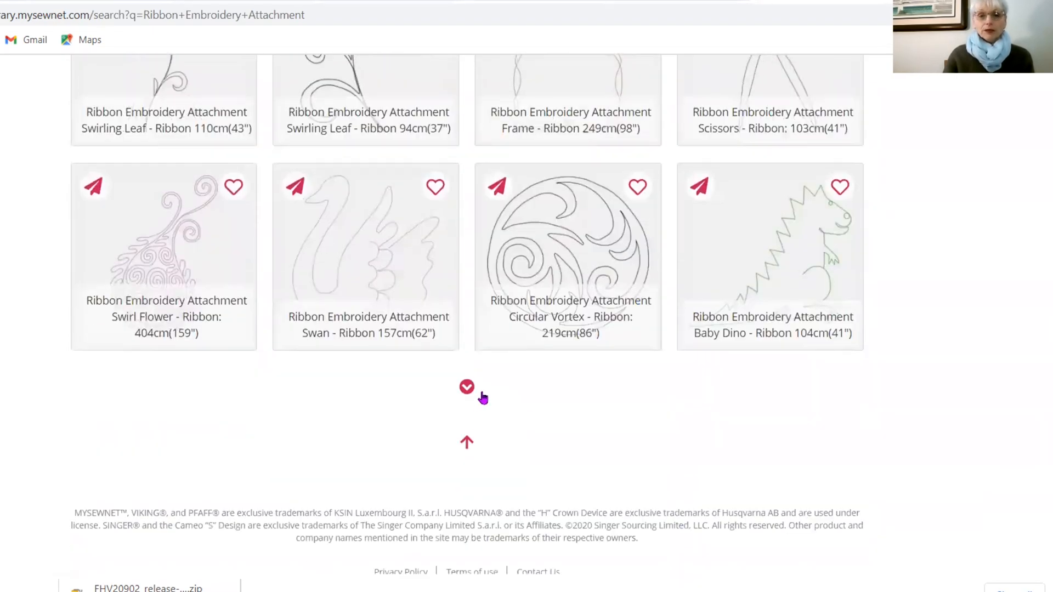
pyautogui.click(467, 387)
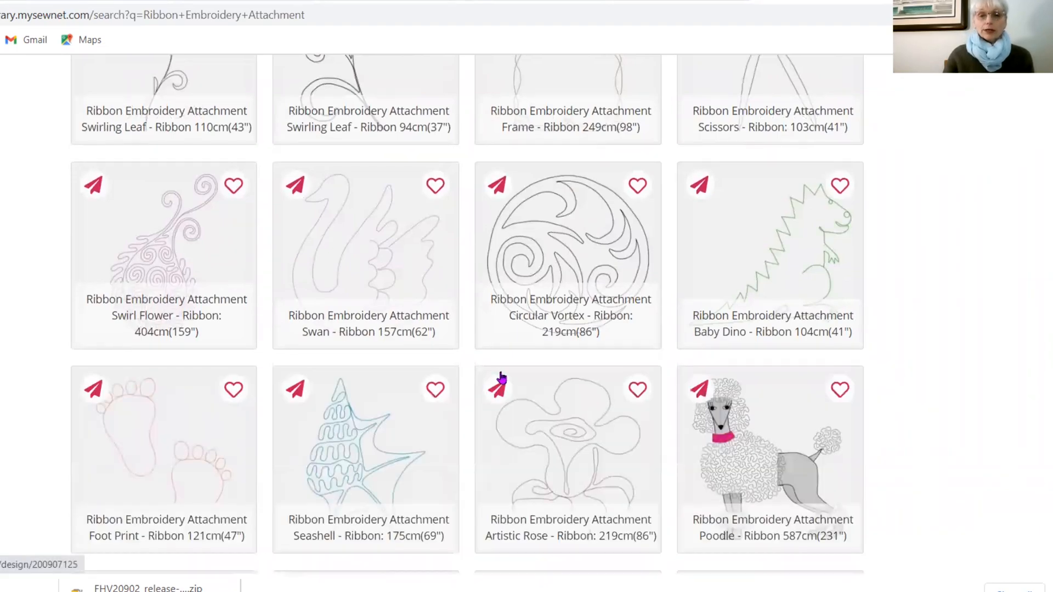
pyautogui.scroll(-12, 498, 384)
# Step: Filter the search results by the Ribbon Embroidery Attachment technique and the Flowers category
pyautogui.scroll(11, 501, 376)
pyautogui.scroll(20, 502, 368)
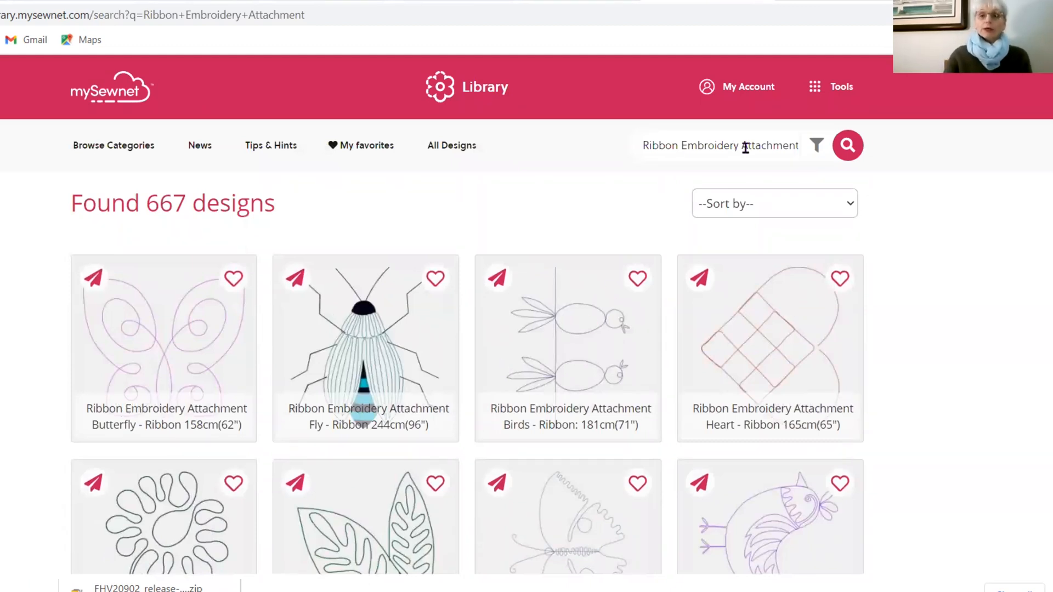
pyautogui.click(817, 146)
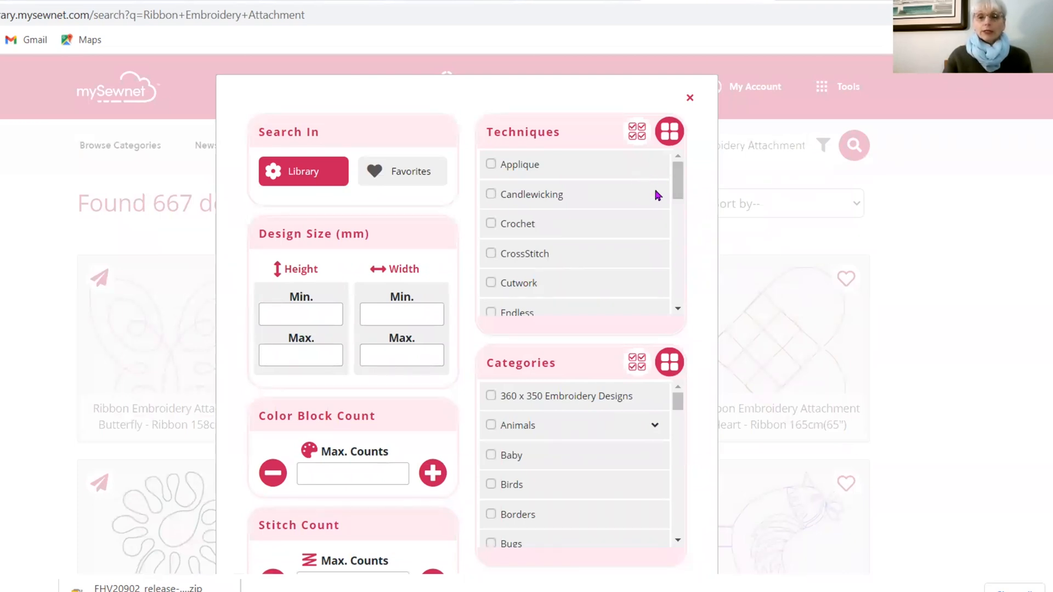
pyautogui.moveTo(676, 183); pyautogui.dragTo(689, 279)
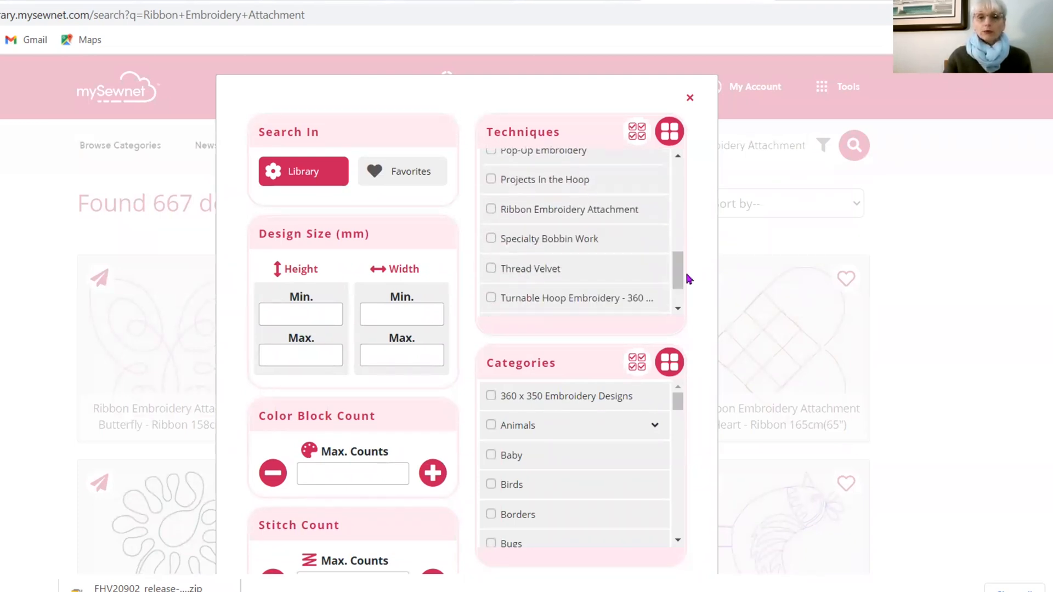
pyautogui.click(491, 211)
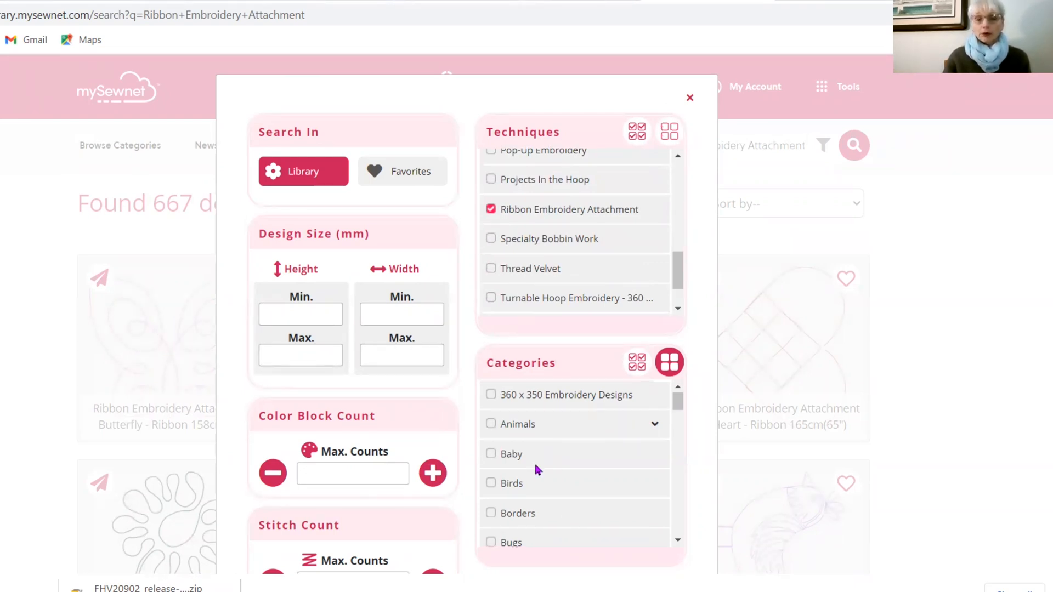
pyautogui.scroll(-7, 532, 469)
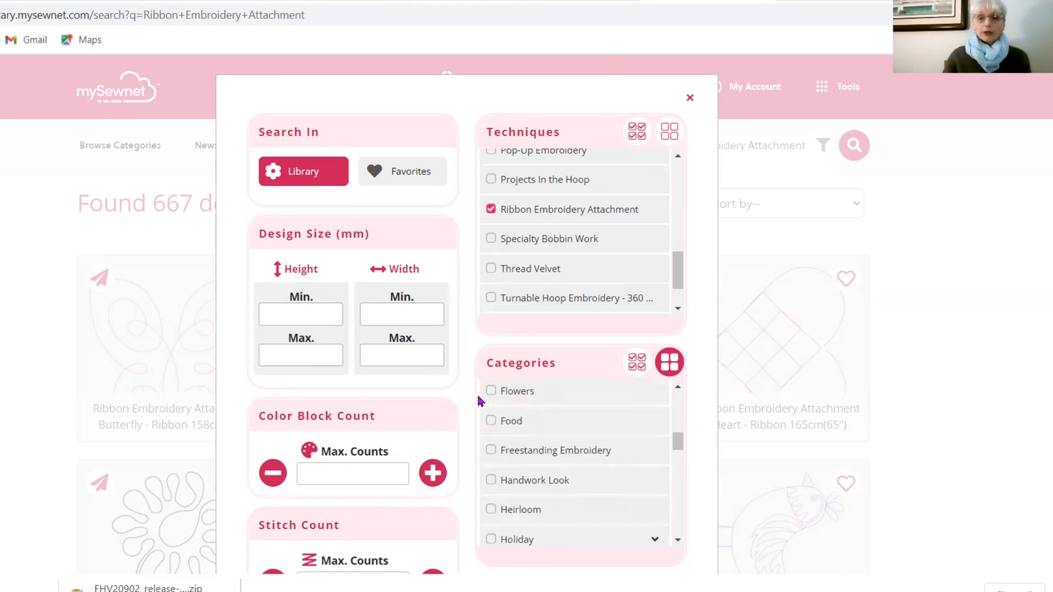
pyautogui.click(490, 392)
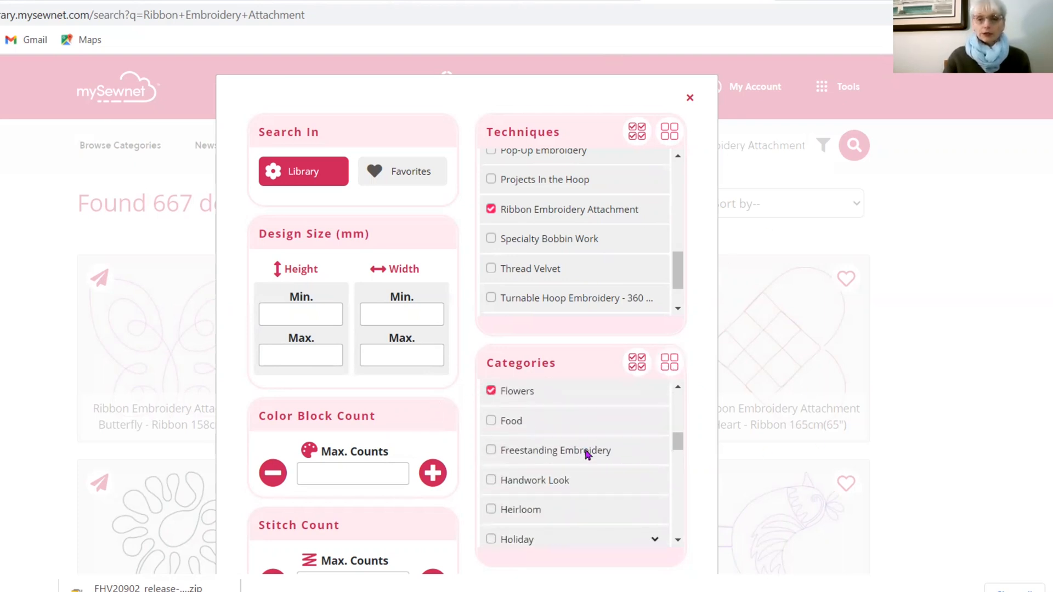
pyautogui.hotkey('ctrl', 'a')
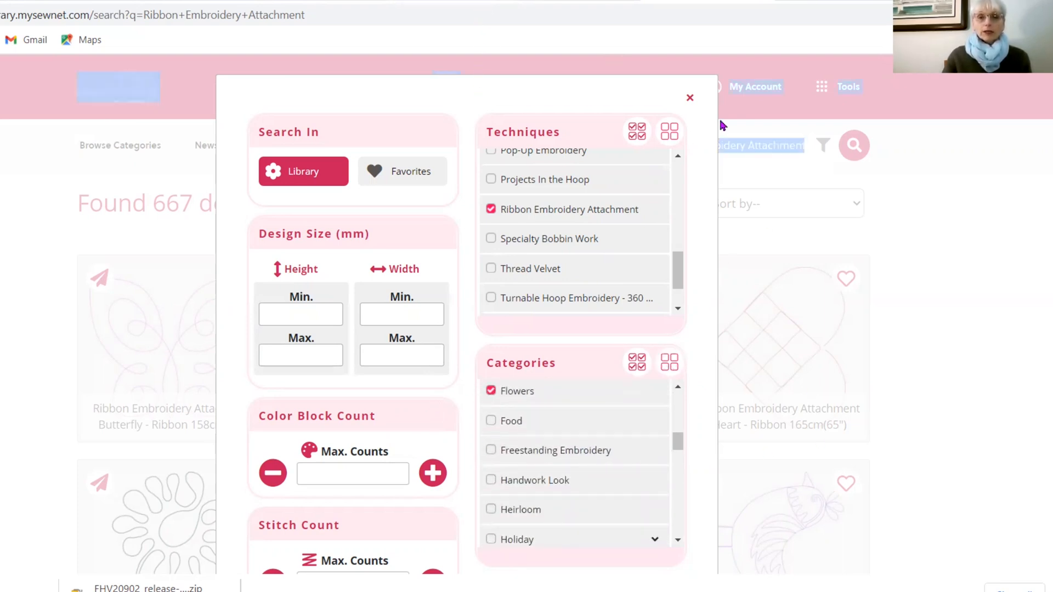
pyautogui.scroll(-5, 491, 387)
pyautogui.scroll(-3, 499, 395)
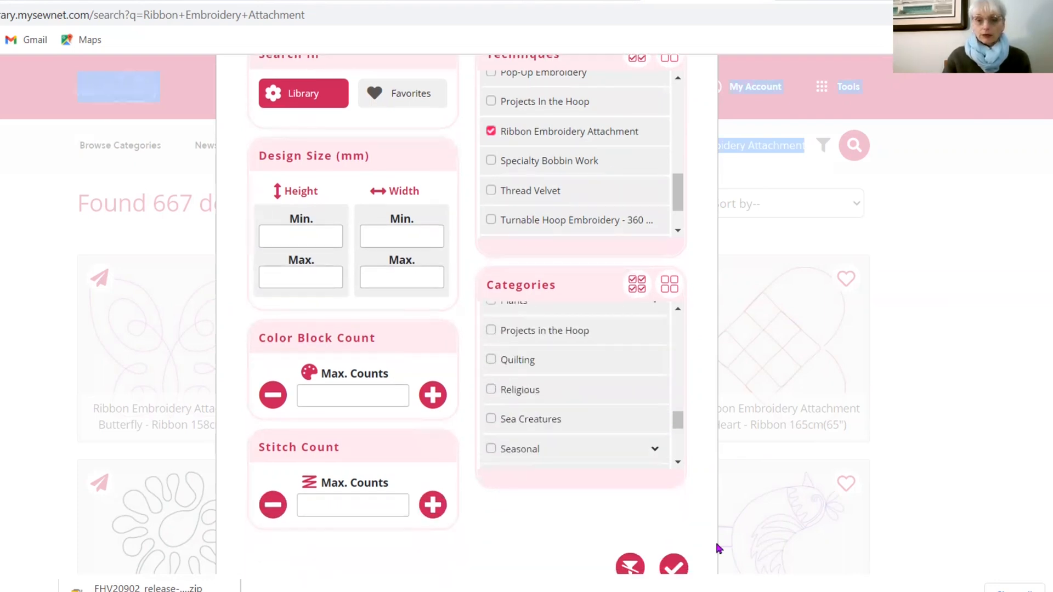
pyautogui.click(675, 568)
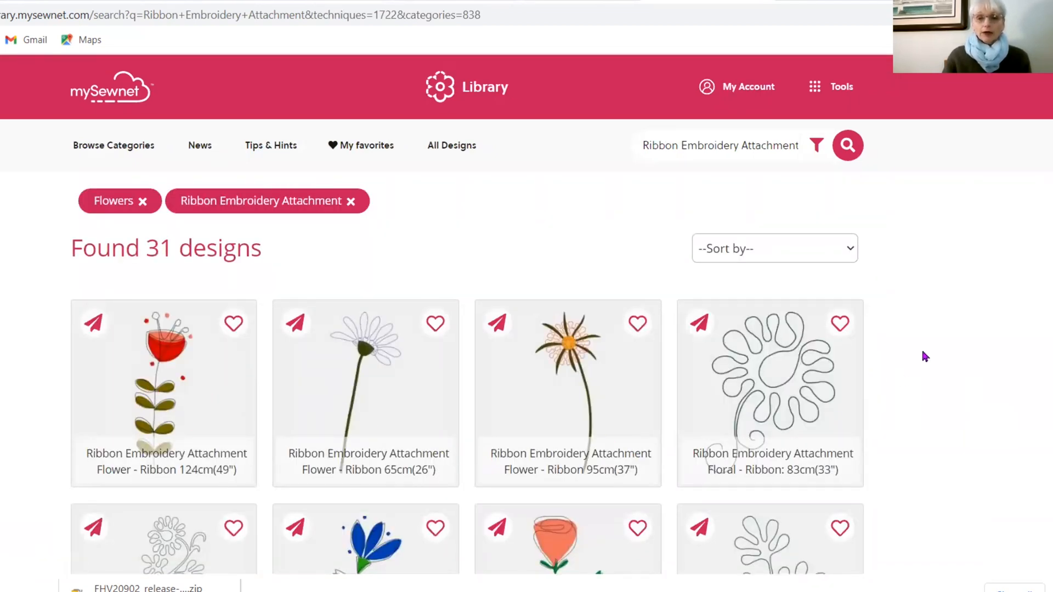
# Step: Browse the Flowers designs for the Ribbon Embroidery Attachment, loading the remaining batch of results
pyautogui.scroll(-3, 925, 356)
pyautogui.scroll(2, 925, 357)
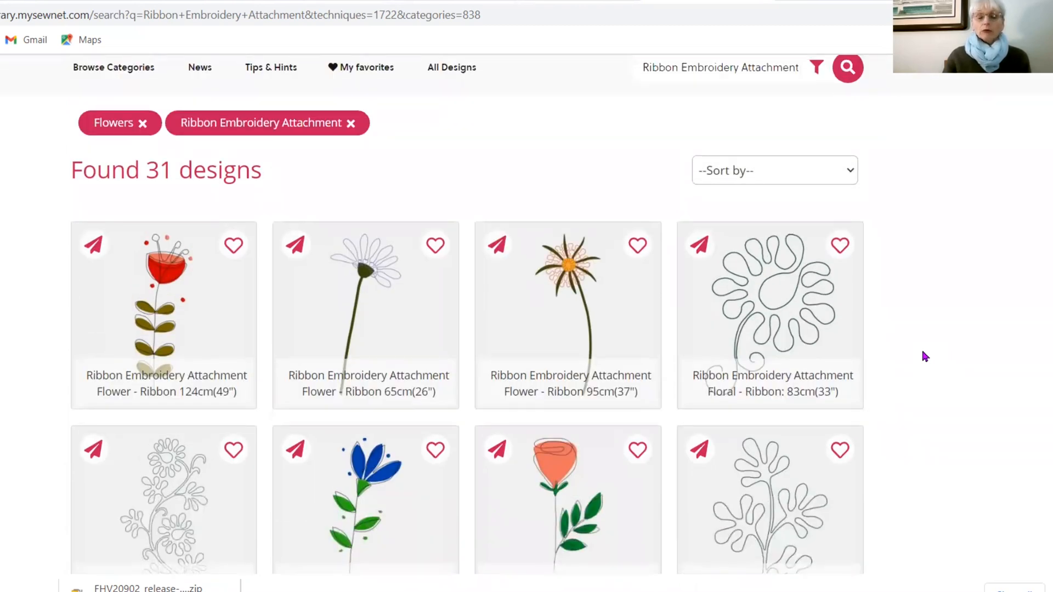
pyautogui.scroll(-1, 925, 356)
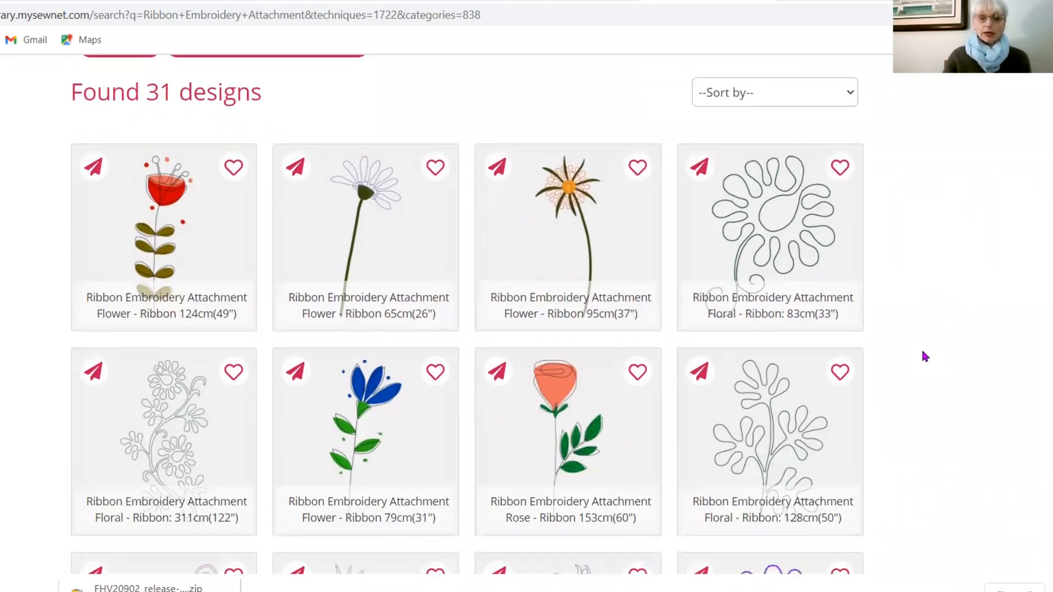
pyautogui.scroll(-5, 925, 357)
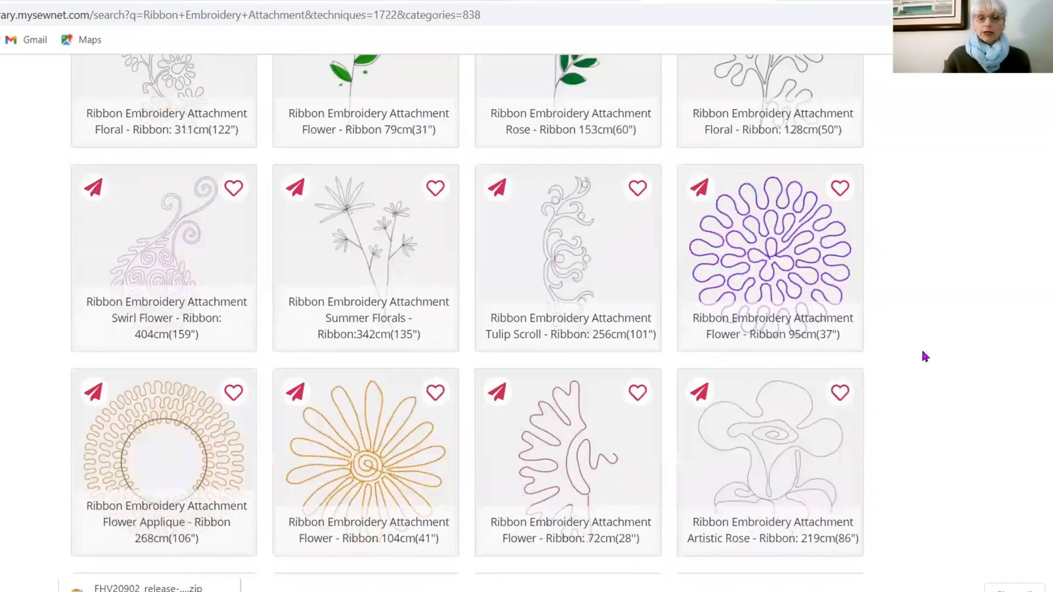
pyautogui.scroll(-5, 925, 356)
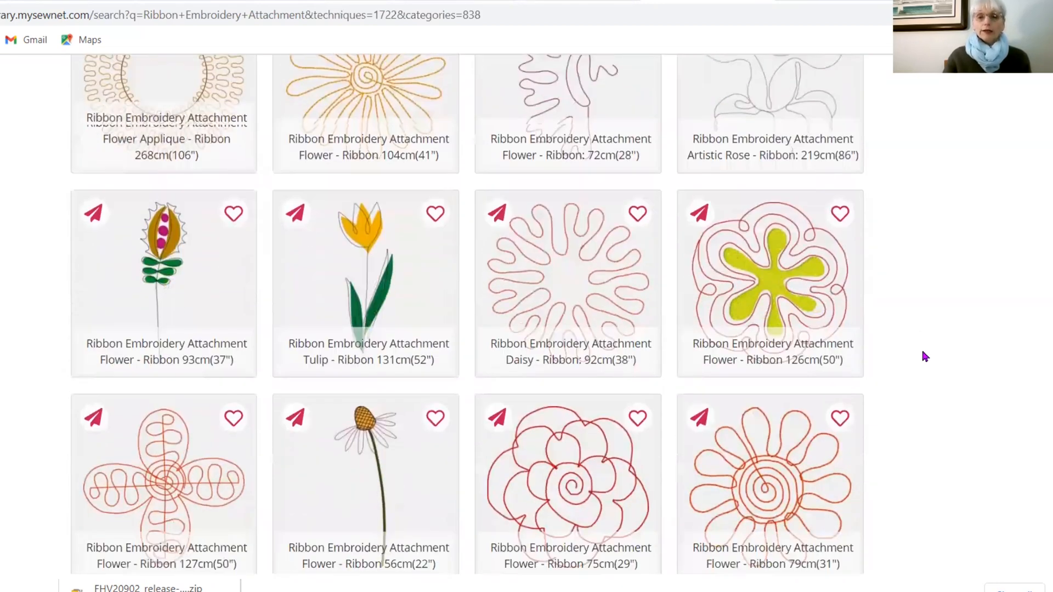
pyautogui.scroll(-2, 925, 356)
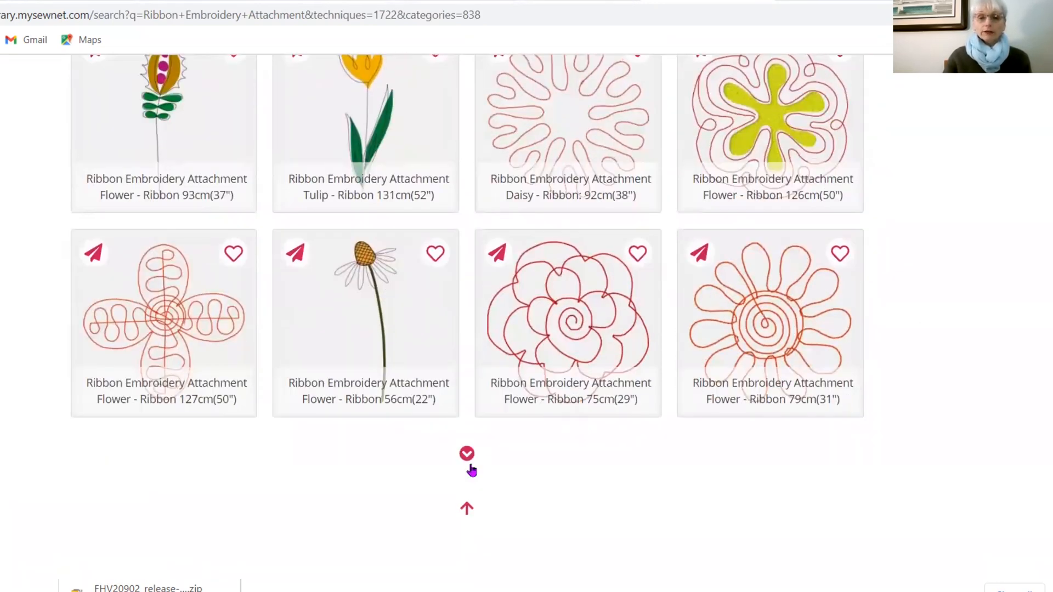
pyautogui.click(469, 464)
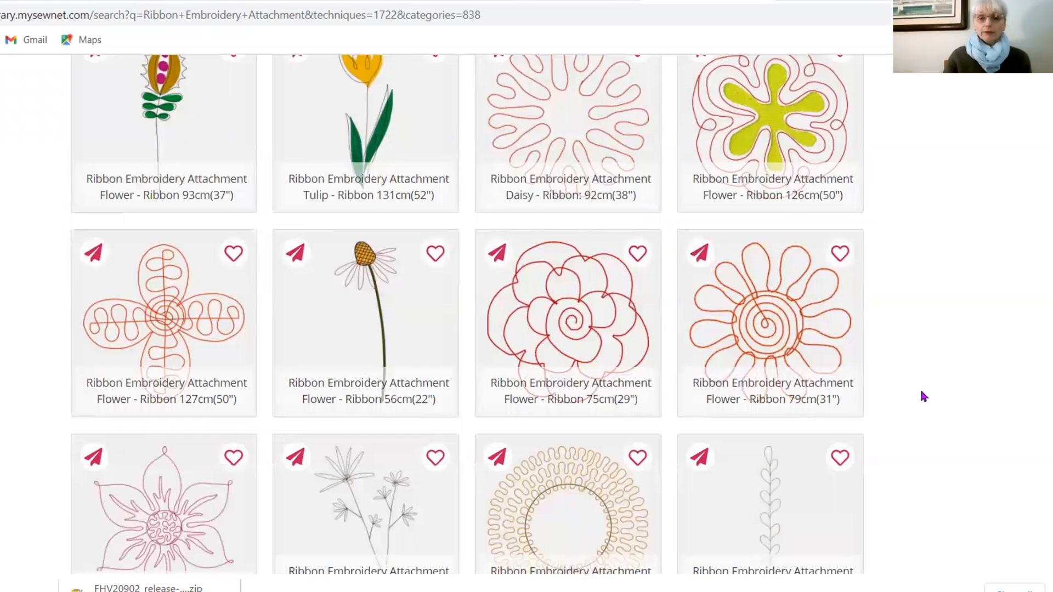
pyautogui.scroll(-5, 924, 395)
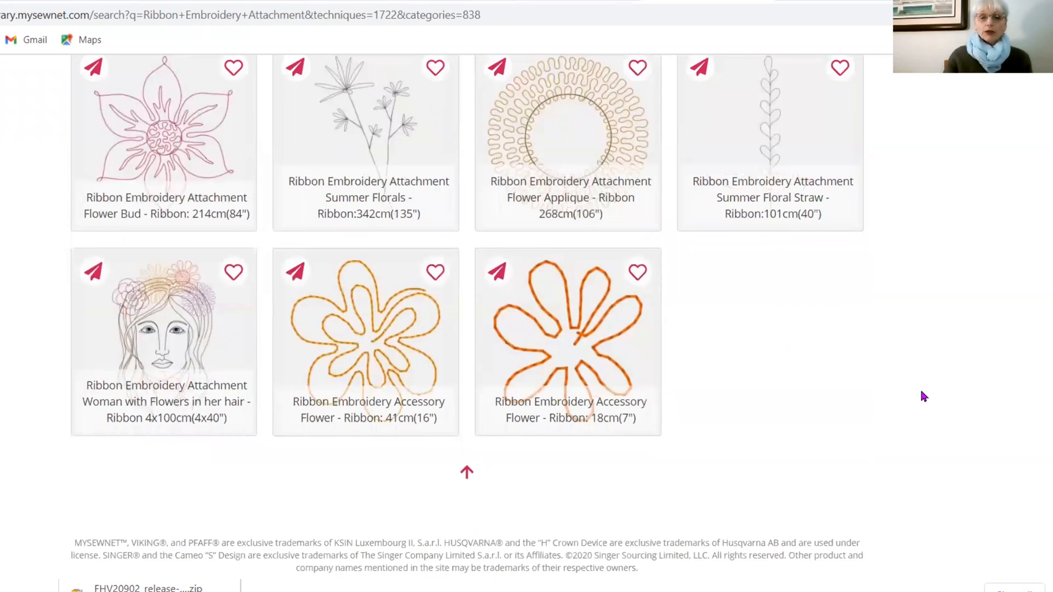
pyautogui.scroll(15, 921, 396)
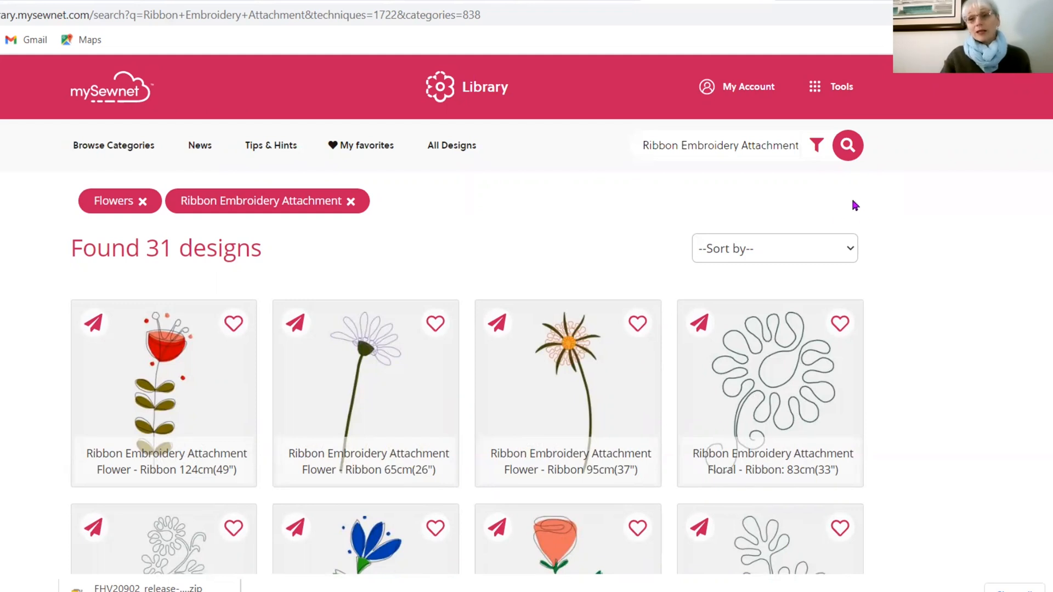
# Step: Review the search filter's technique and category options, including the Plants subcategories, and leave the filter unchanged
pyautogui.click(816, 146)
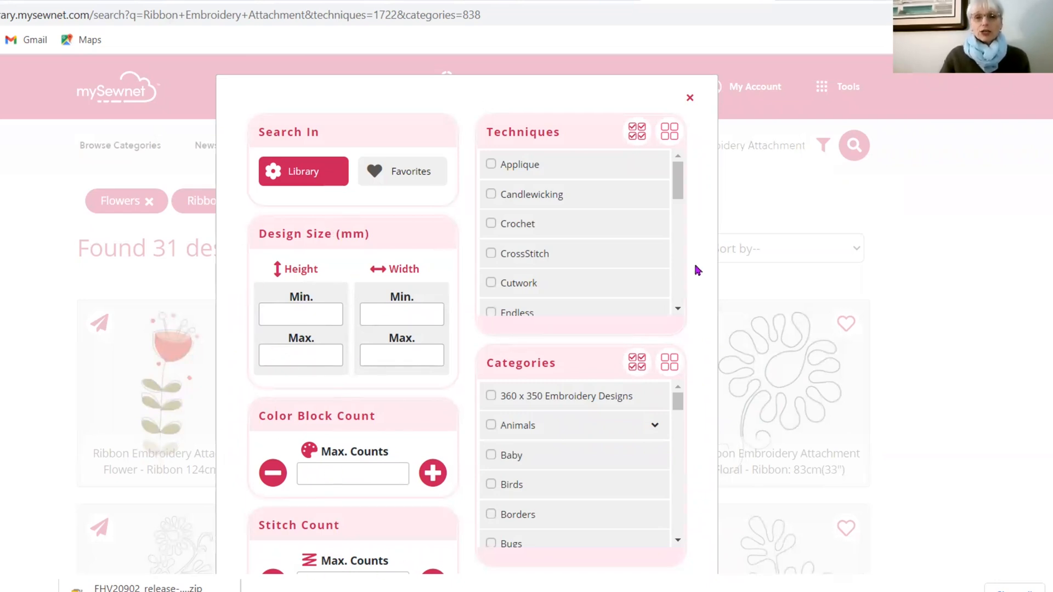
pyautogui.moveTo(652, 88); pyautogui.dragTo(652, 17)
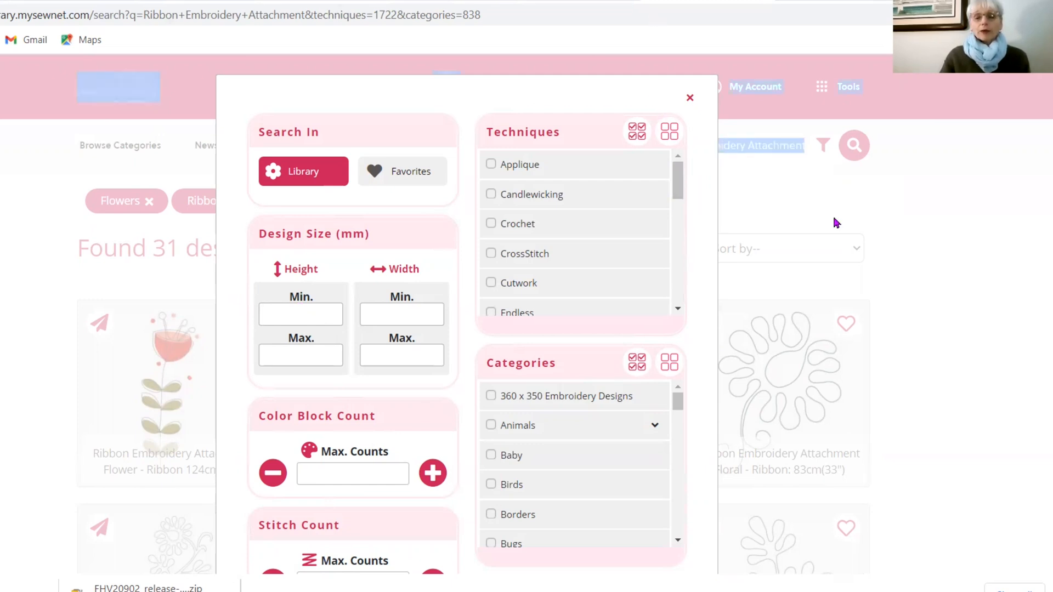
pyautogui.scroll(-2, 875, 310)
pyautogui.scroll(2, 823, 285)
pyautogui.moveTo(676, 181); pyautogui.dragTo(675, 472)
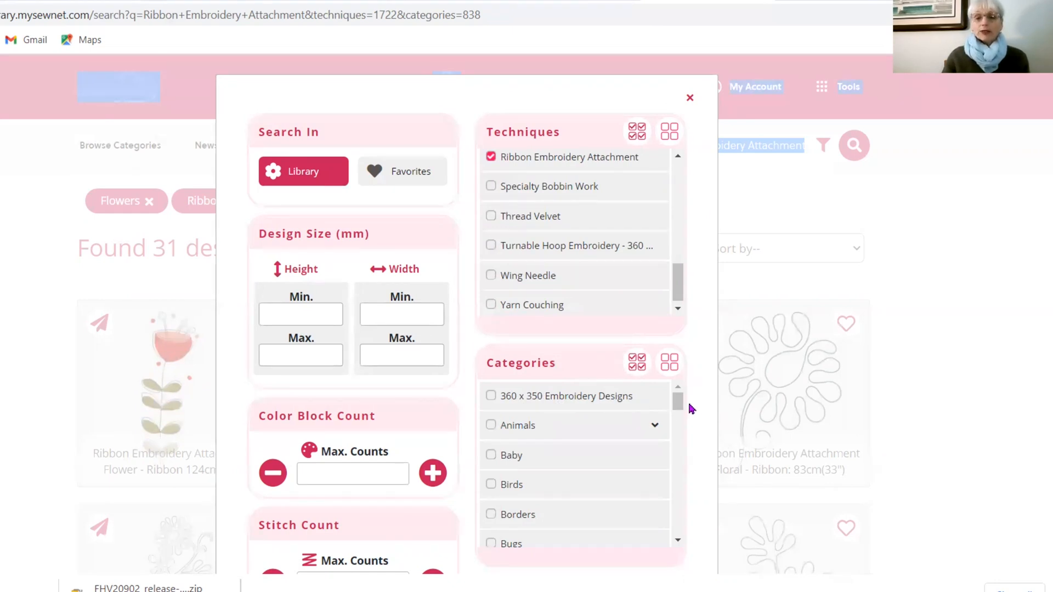
pyautogui.moveTo(678, 407); pyautogui.dragTo(678, 490)
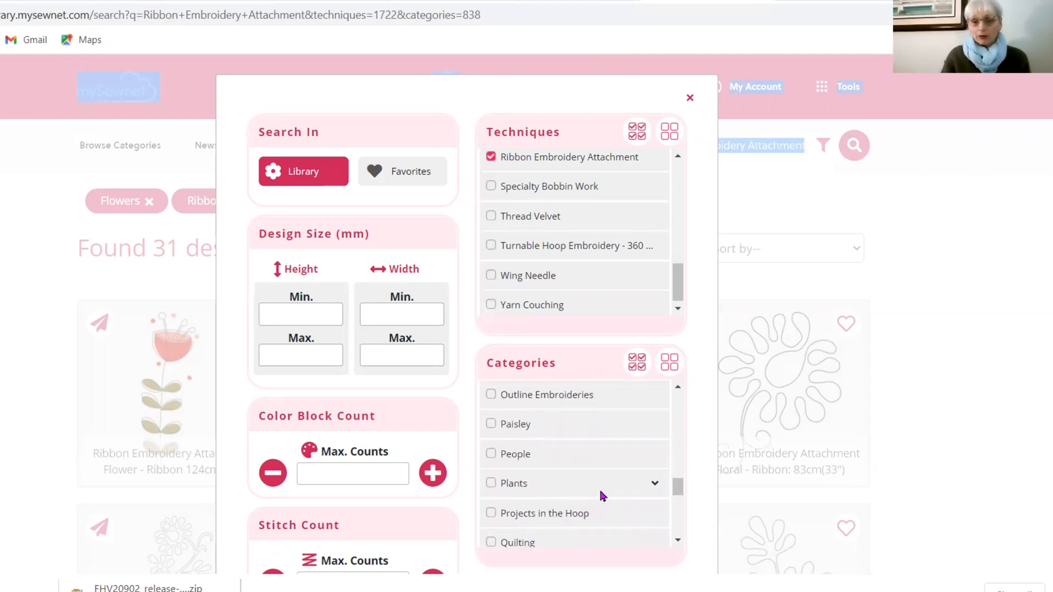
pyautogui.click(654, 483)
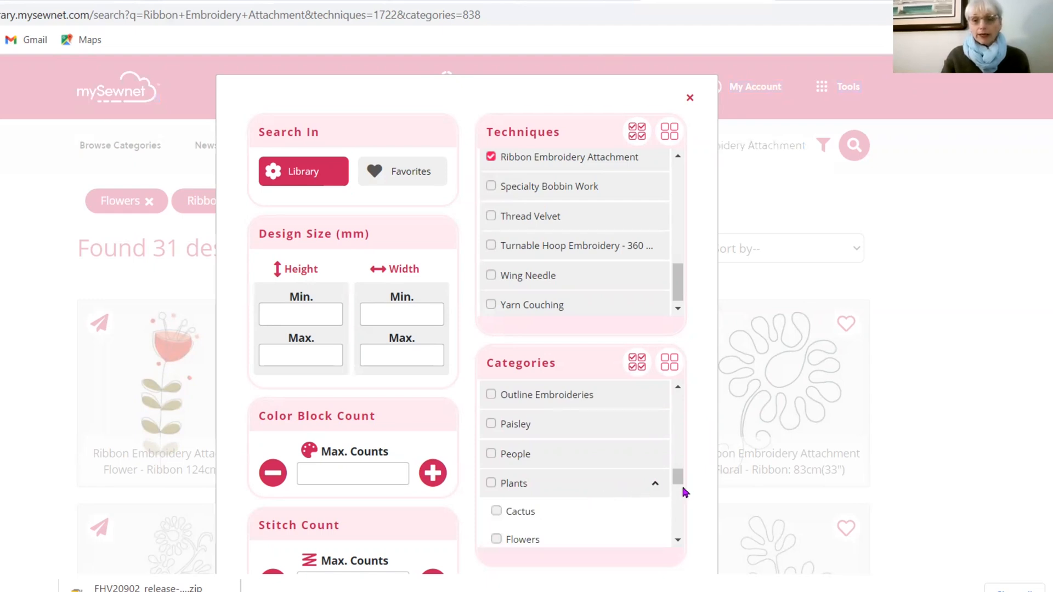
pyautogui.moveTo(678, 479); pyautogui.dragTo(677, 501)
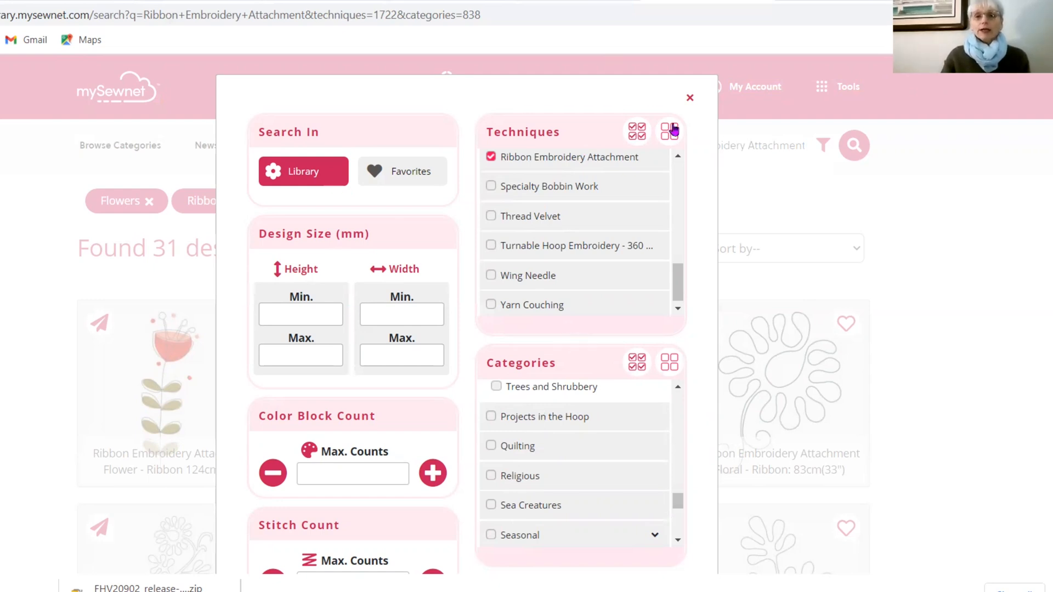
pyautogui.click(690, 98)
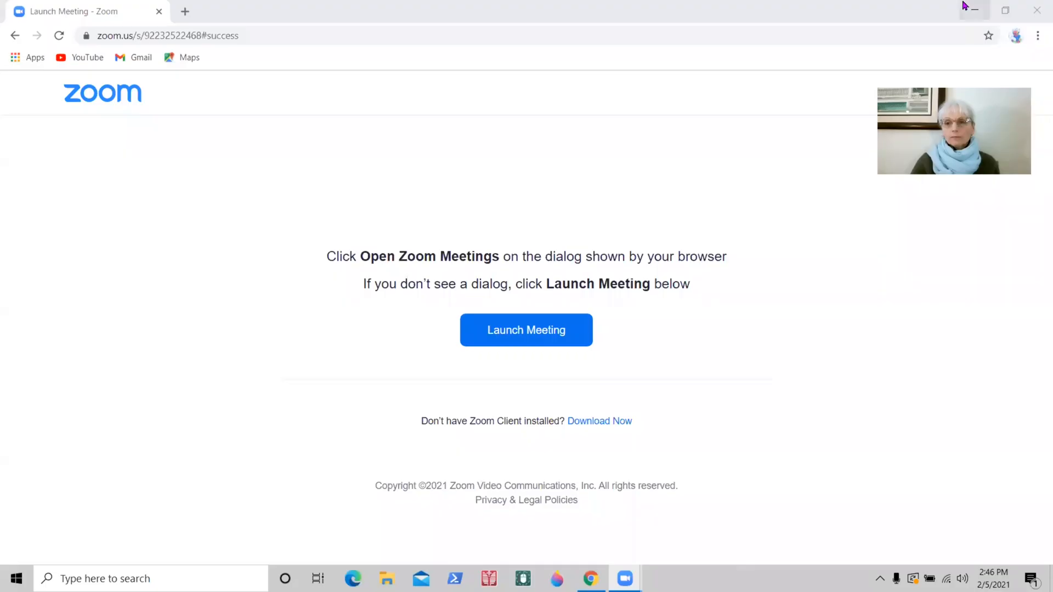
# Step: Minimize the browser and launch the mySewnet Embroidery program from the desktop's mySewnet folder
pyautogui.click(967, 9)
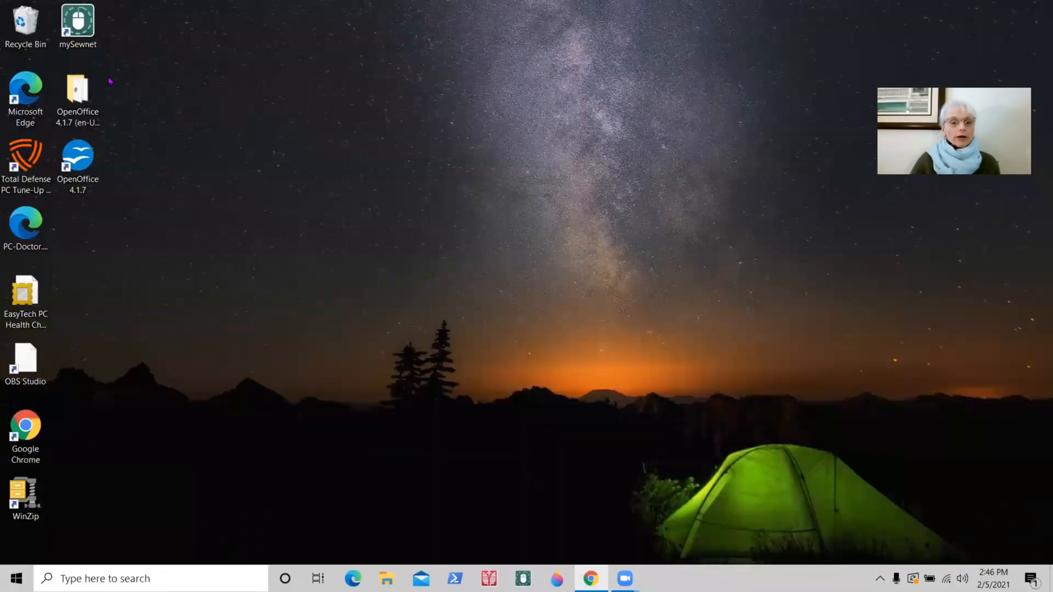
pyautogui.doubleClick(78, 20)
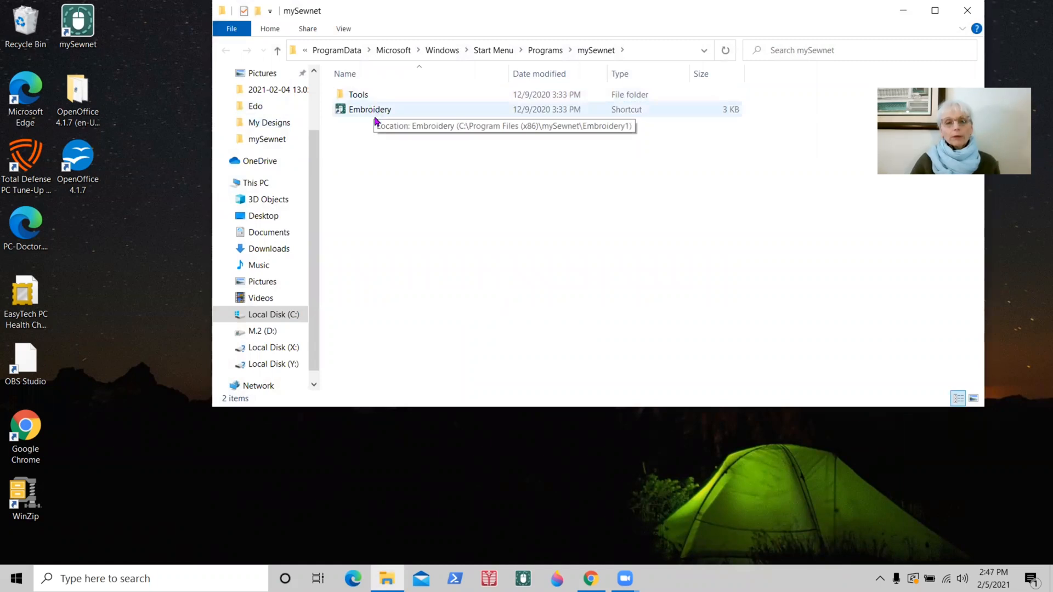
pyautogui.click(359, 114)
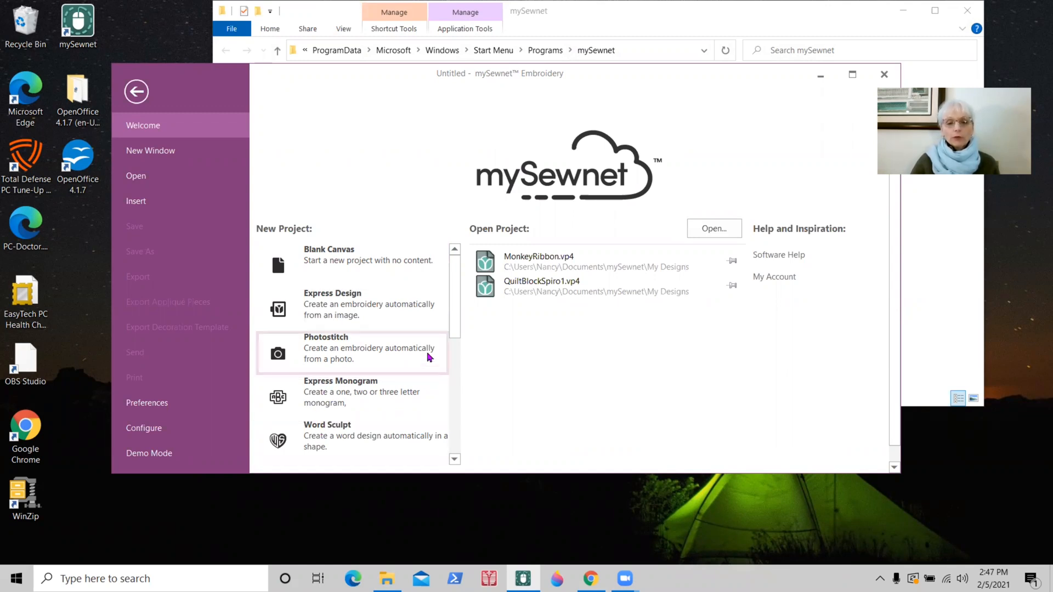
# Step: Start a blank canvas project using the Universal group's 360mm x 260mm - Universal Large Hoop 5
pyautogui.moveTo(460, 315)
pyautogui.mouseDown()
pyautogui.moveTo(446, 461)
pyautogui.moveTo(460, 329)
pyautogui.moveTo(447, 269)
pyautogui.mouseUp()
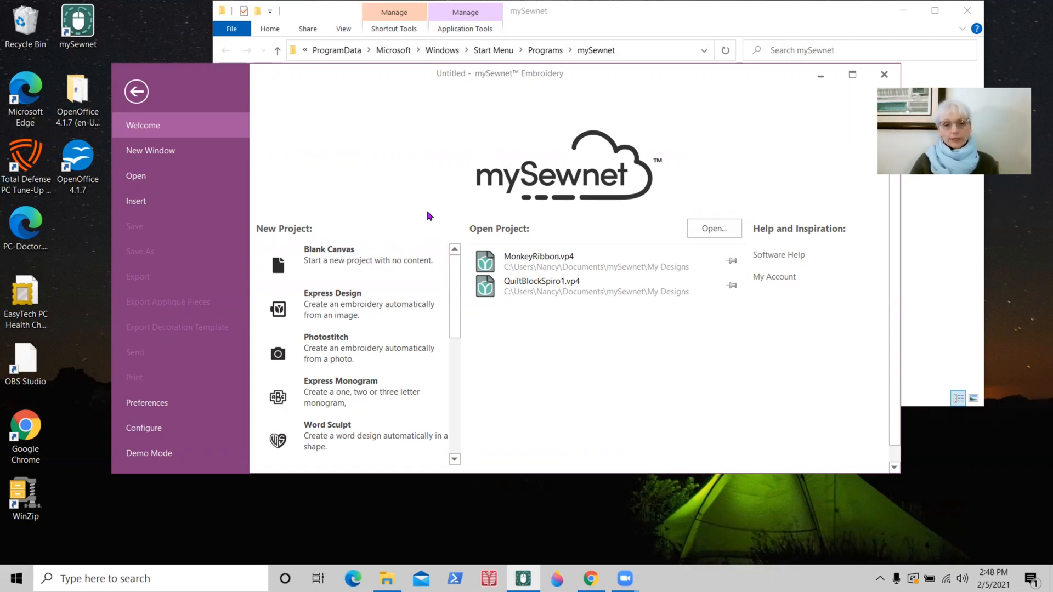
pyautogui.click(340, 255)
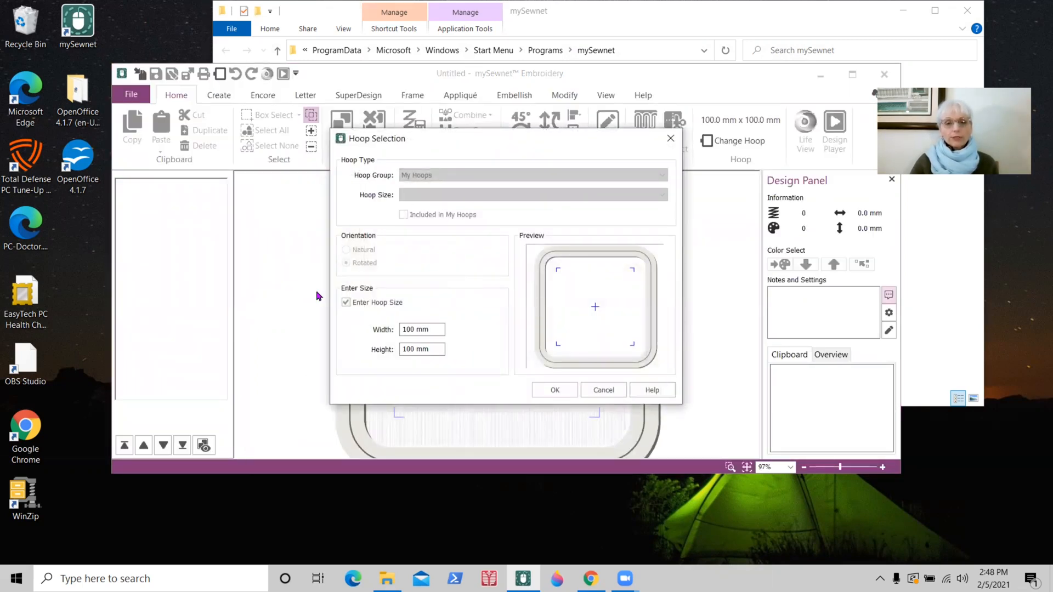
pyautogui.click(346, 302)
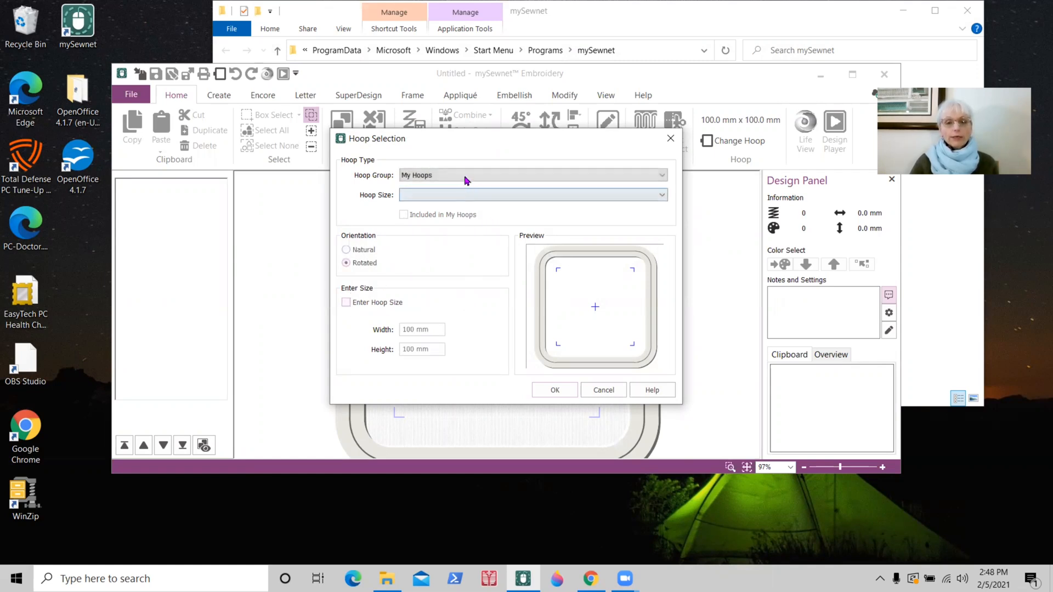
pyautogui.click(465, 181)
pyautogui.click(457, 195)
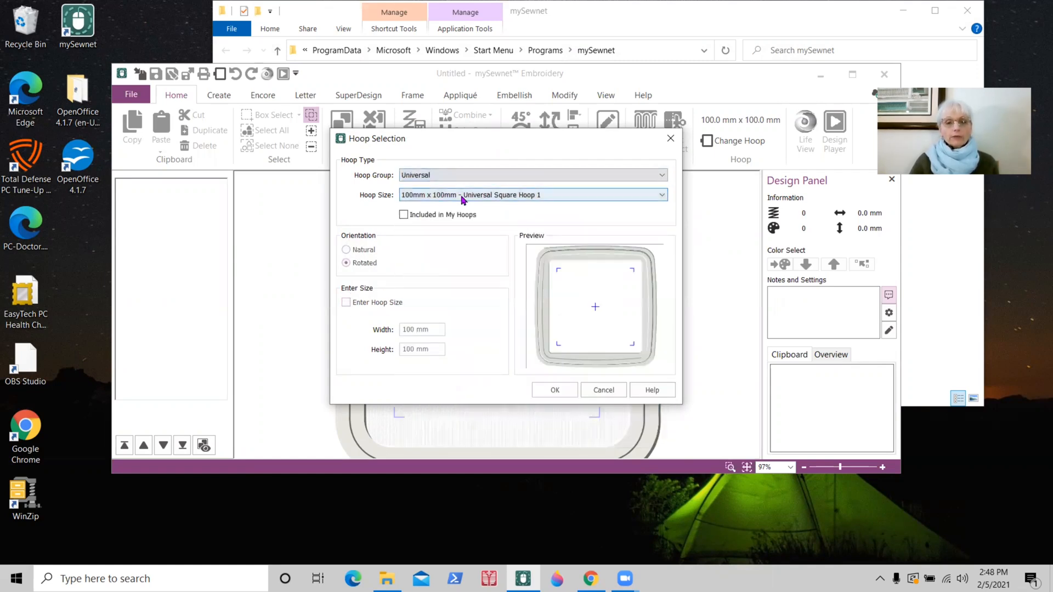
pyautogui.click(483, 195)
pyautogui.click(460, 294)
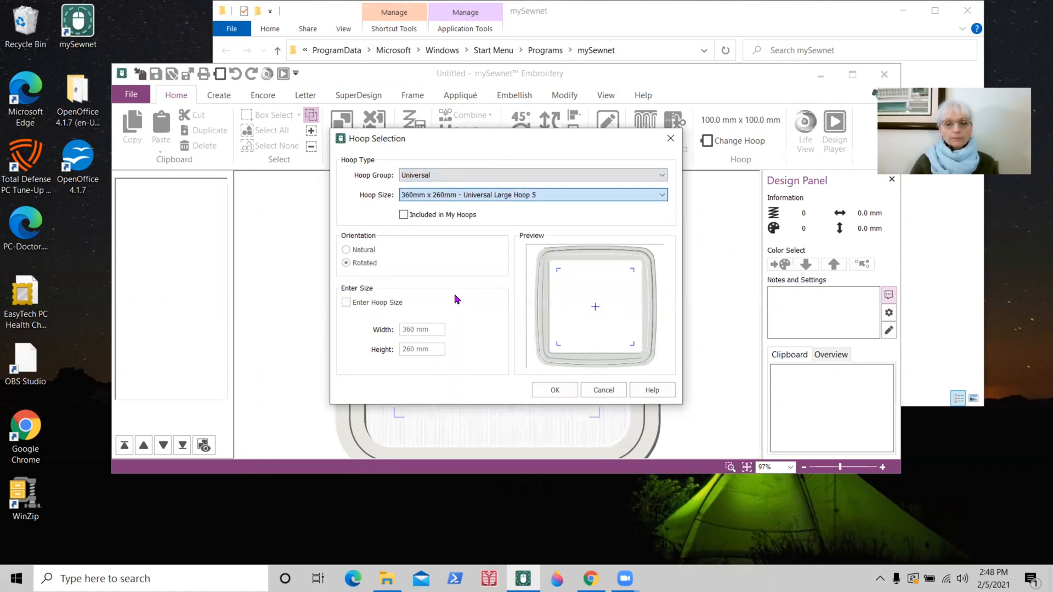
pyautogui.click(555, 390)
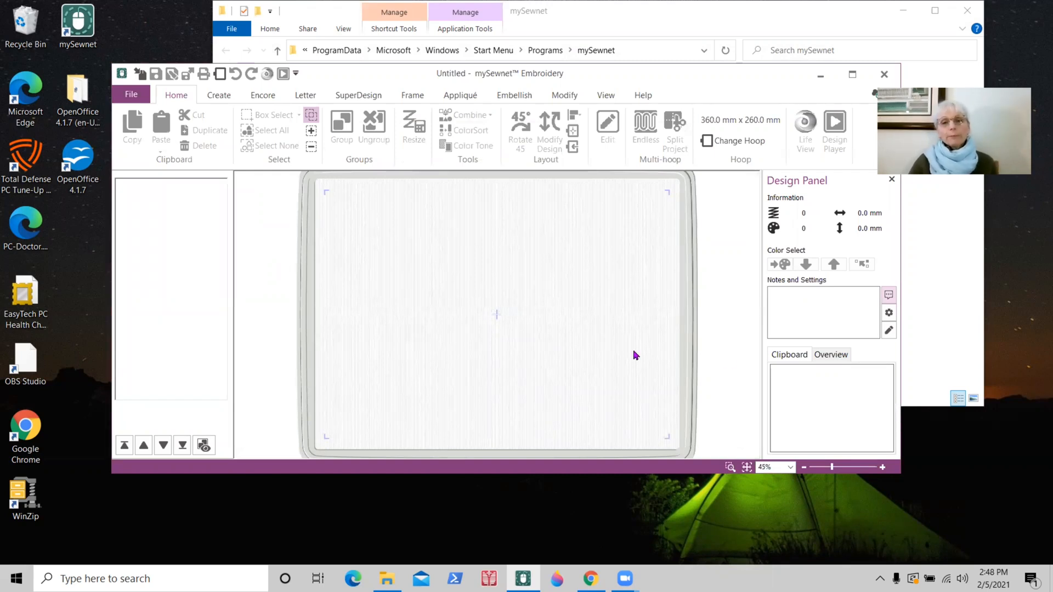
# Step: Open the Ribbon SuperDesign collection and look through its Animals, Climate, Floral, Hearts, Misc and Ornaments folders
pyautogui.click(523, 97)
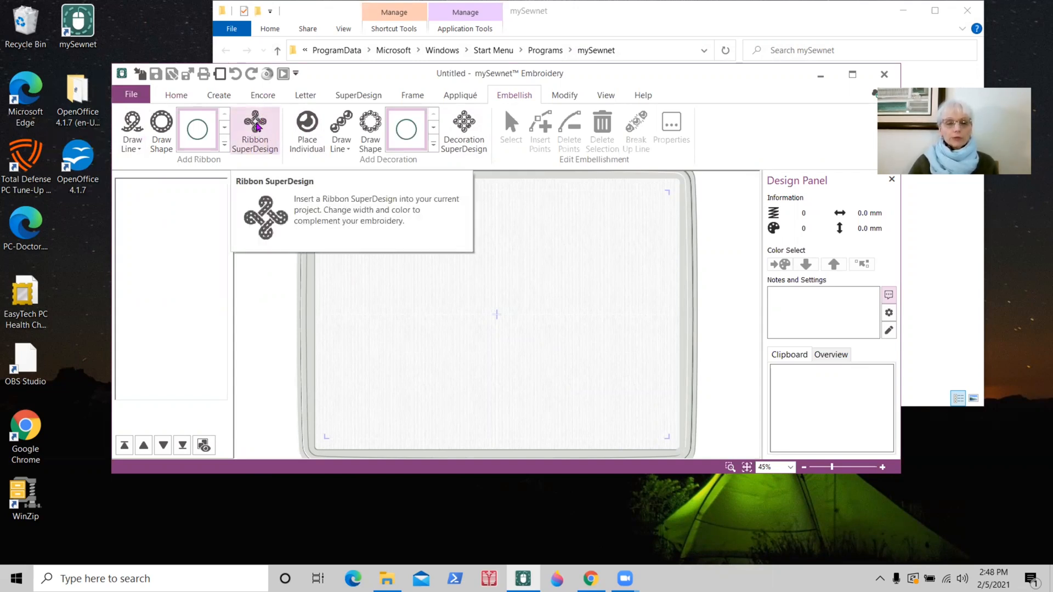
pyautogui.click(260, 122)
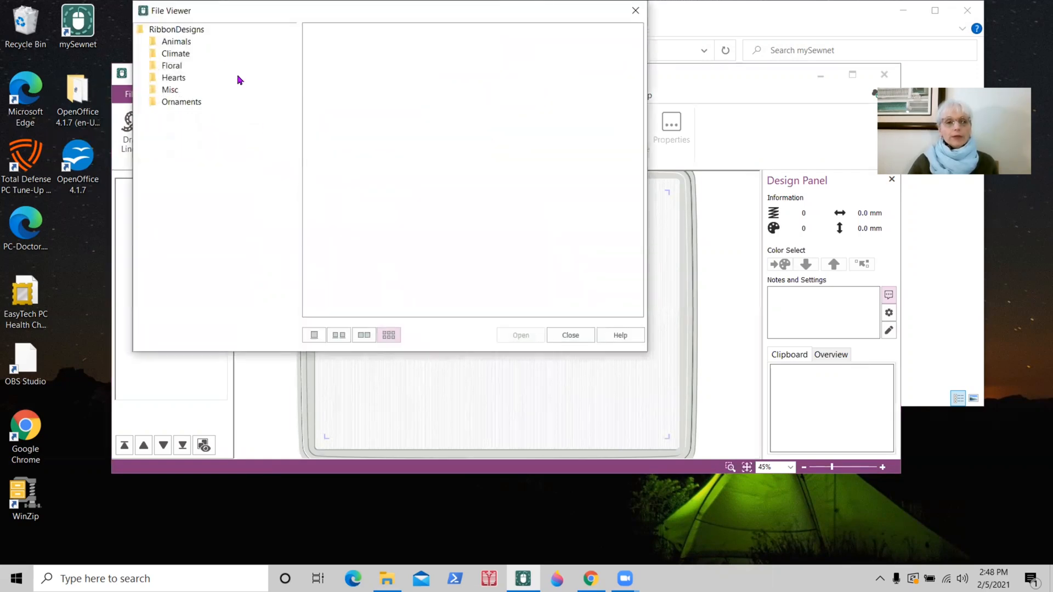
pyautogui.click(174, 44)
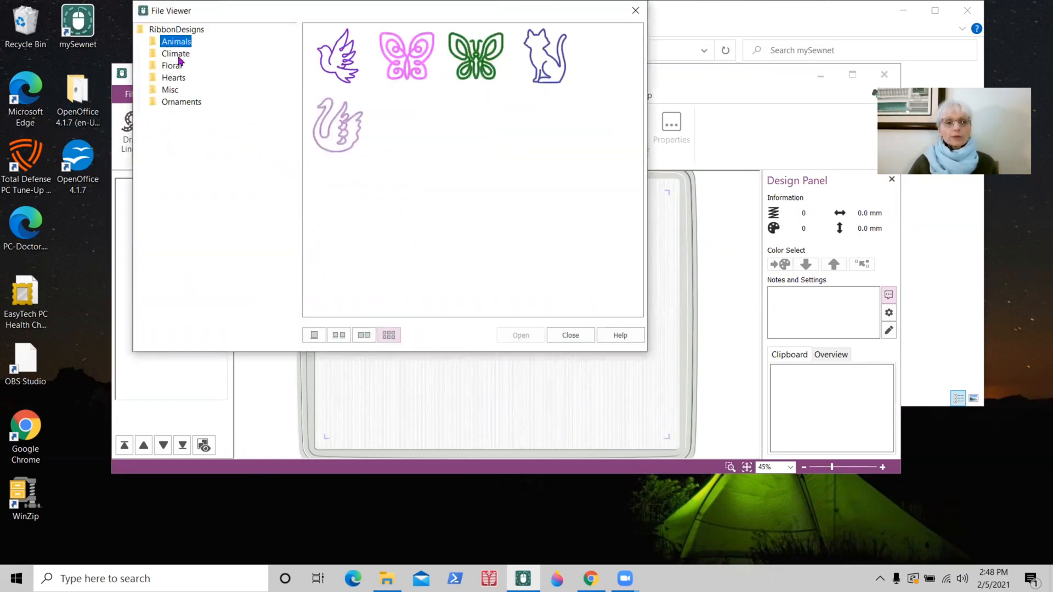
pyautogui.click(179, 55)
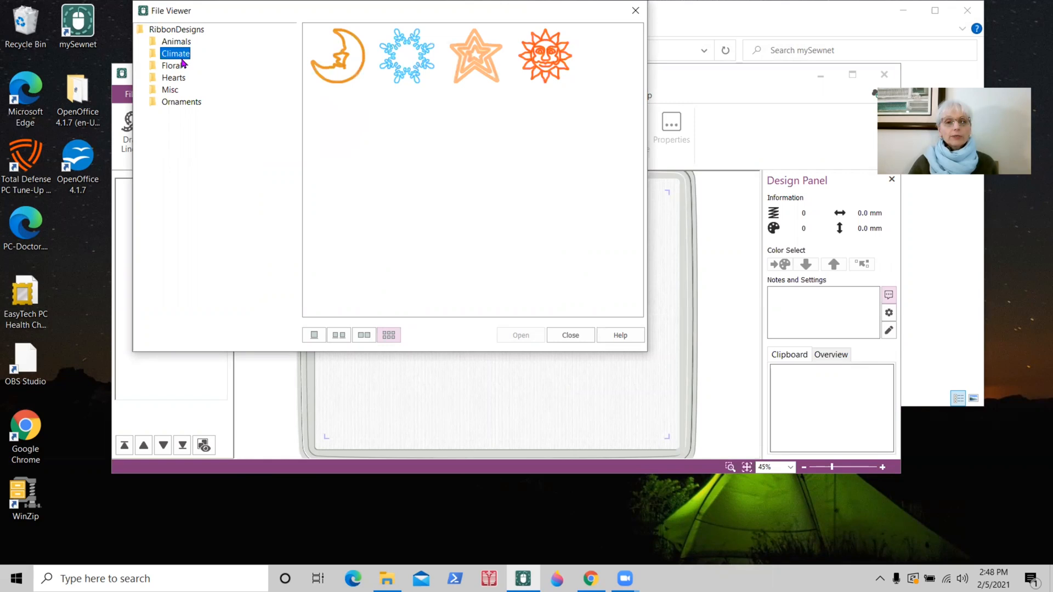
pyautogui.click(172, 66)
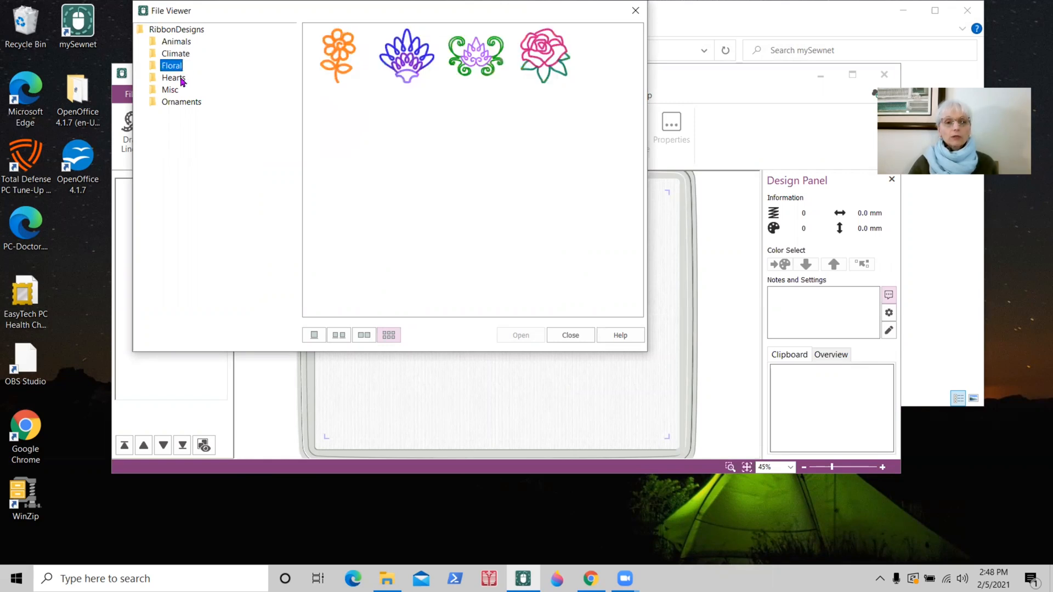
pyautogui.click(173, 78)
pyautogui.click(175, 93)
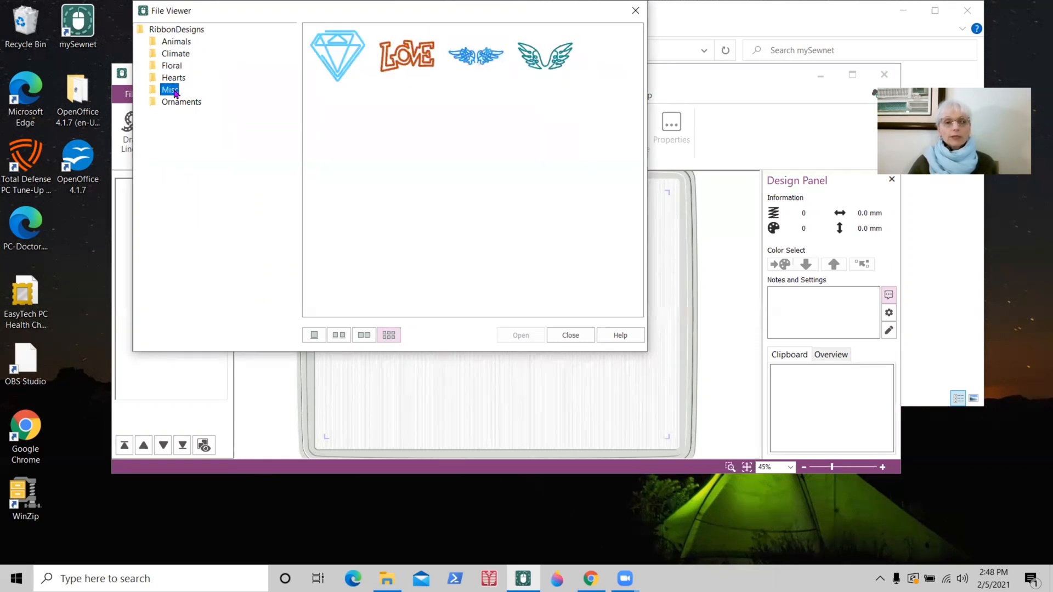
pyautogui.click(177, 104)
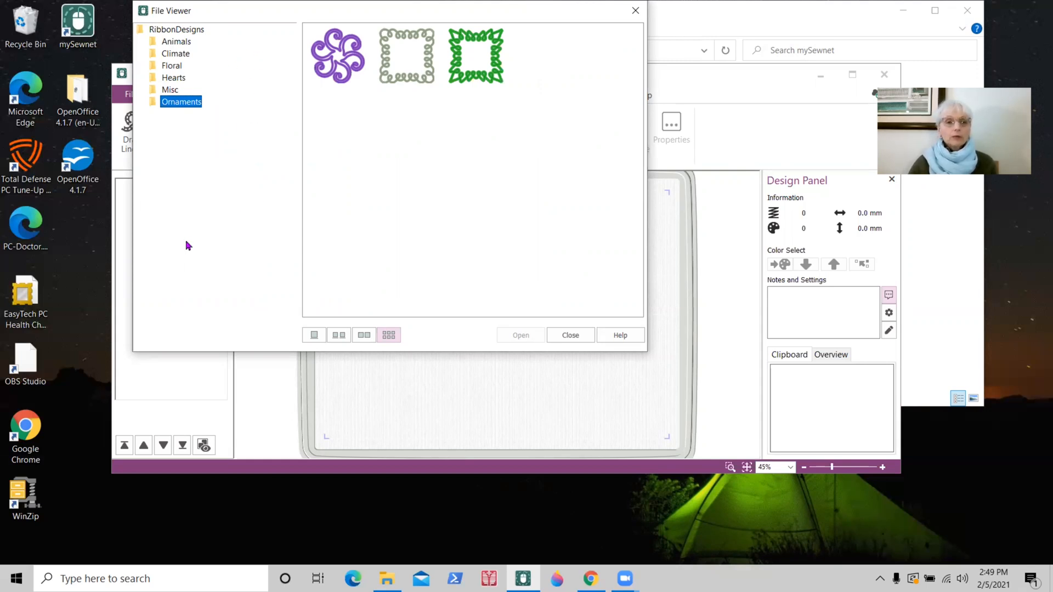
# Step: Insert the pink spiral heart, the first design in the Hearts folder, into the project and close the design viewer
pyautogui.click(169, 80)
pyautogui.click(354, 60)
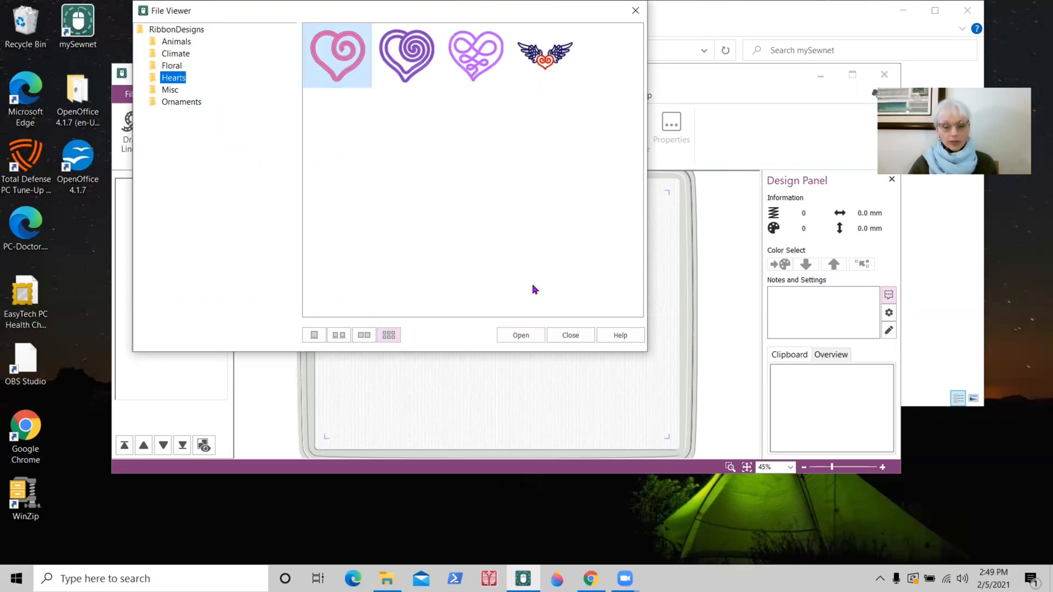
pyautogui.click(531, 334)
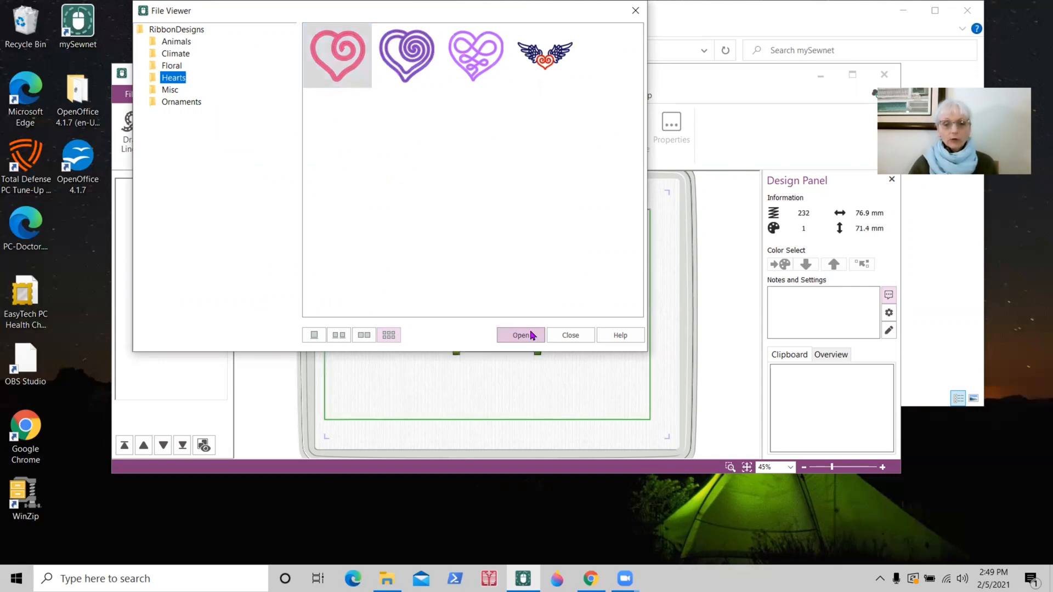
pyautogui.click(572, 336)
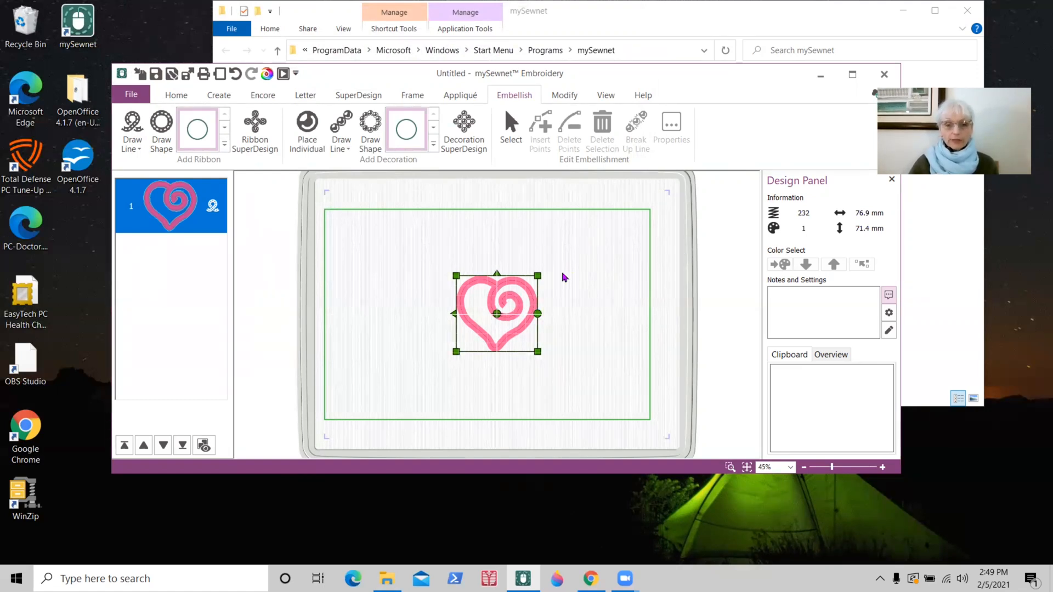
# Step: Resize the spiral ribbon heart several times, ending at about 247 mm × 179 mm, and move it toward the hoop's centre
pyautogui.moveTo(538, 276); pyautogui.dragTo(637, 212)
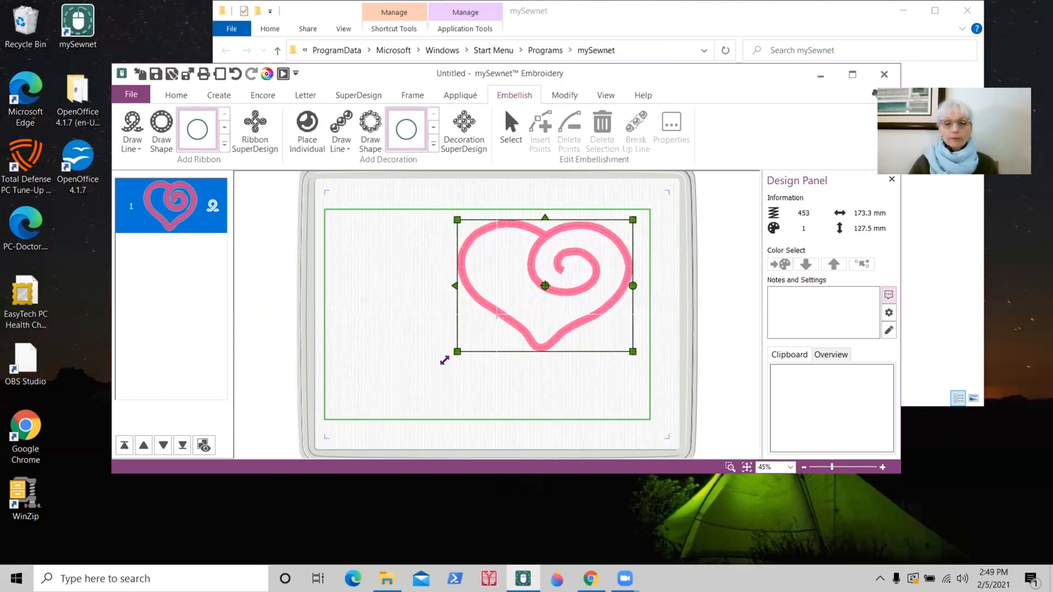
pyautogui.moveTo(444, 360); pyautogui.dragTo(556, 297)
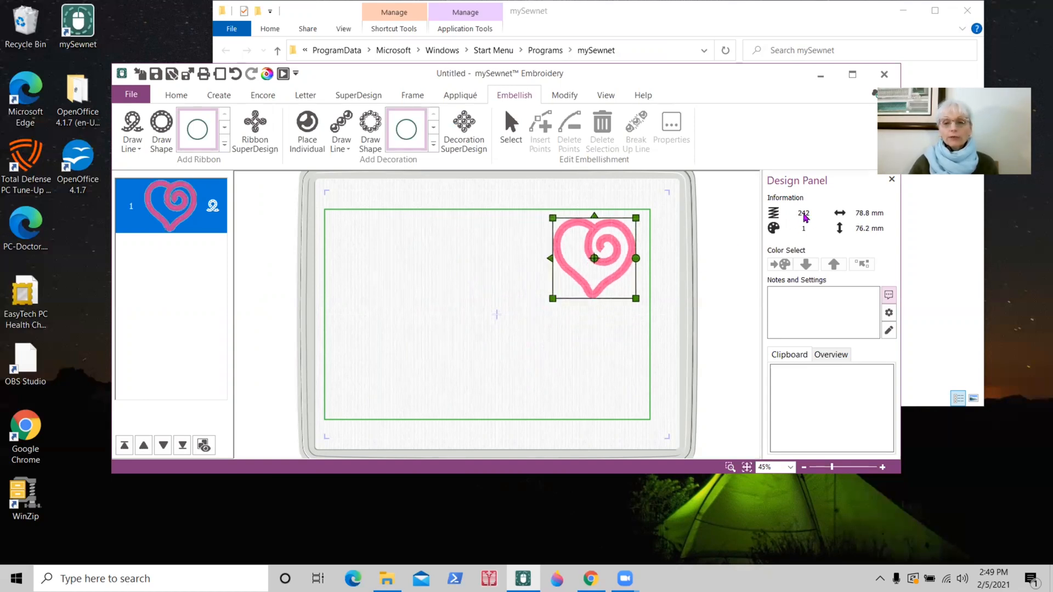
pyautogui.moveTo(551, 299); pyautogui.dragTo(386, 401)
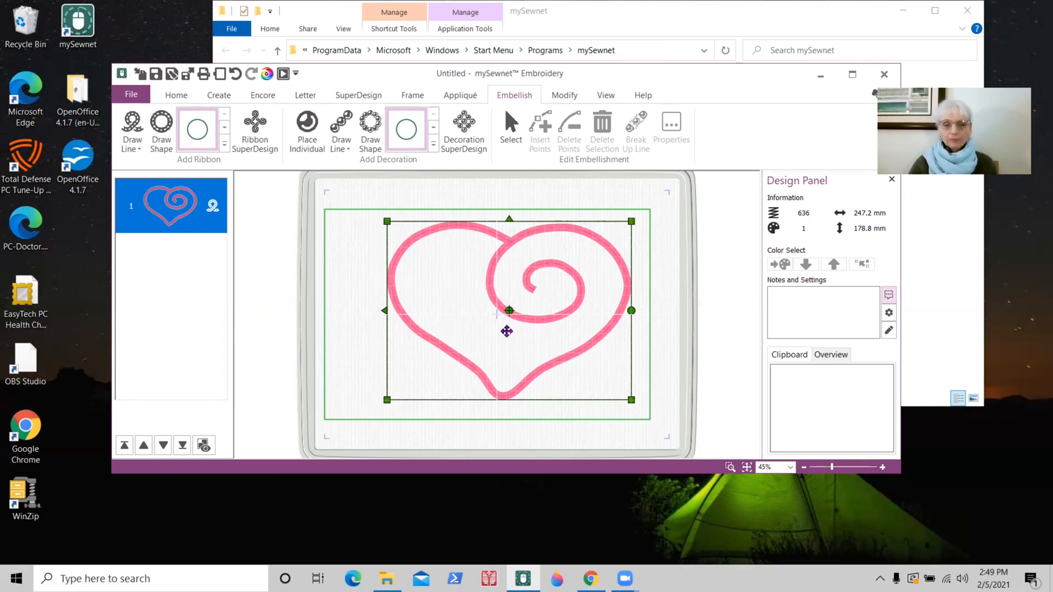
pyautogui.moveTo(486, 282); pyautogui.dragTo(463, 282)
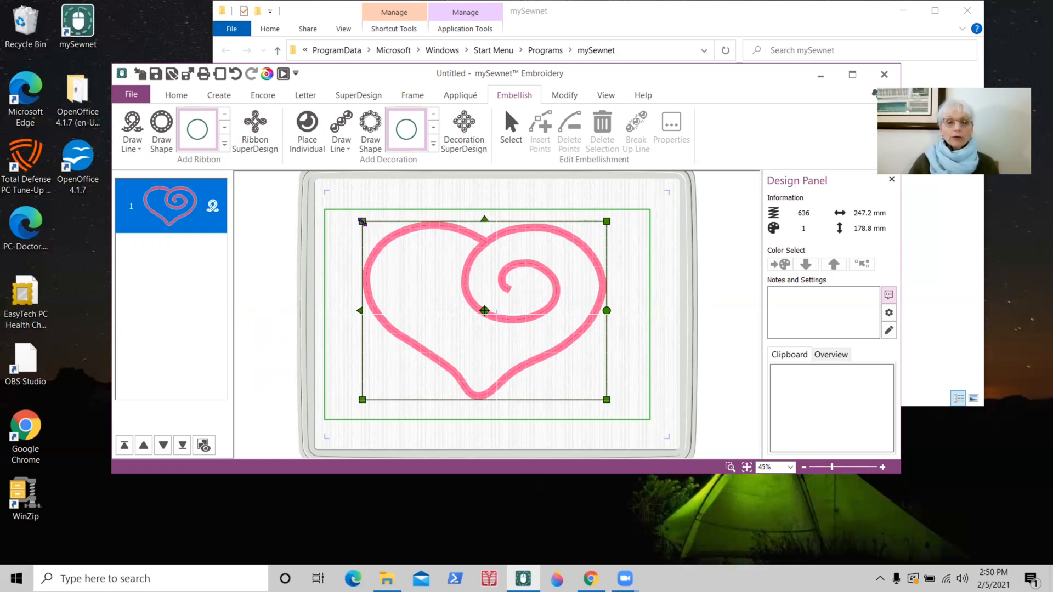
# Step: Shrink the heart to about 29 mm × 24 mm, then enlarge it to about 213 mm × 141 mm and centre it in the lower hoop area
pyautogui.moveTo(362, 222); pyautogui.dragTo(578, 377)
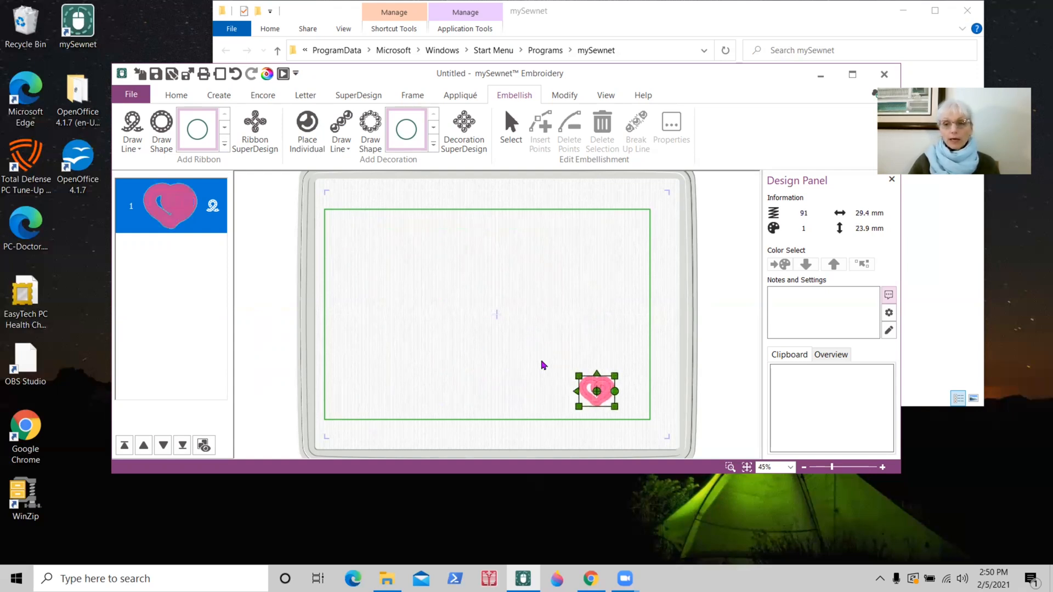
pyautogui.moveTo(579, 376); pyautogui.dragTo(403, 253)
pyautogui.moveTo(554, 307); pyautogui.dragTo(493, 314)
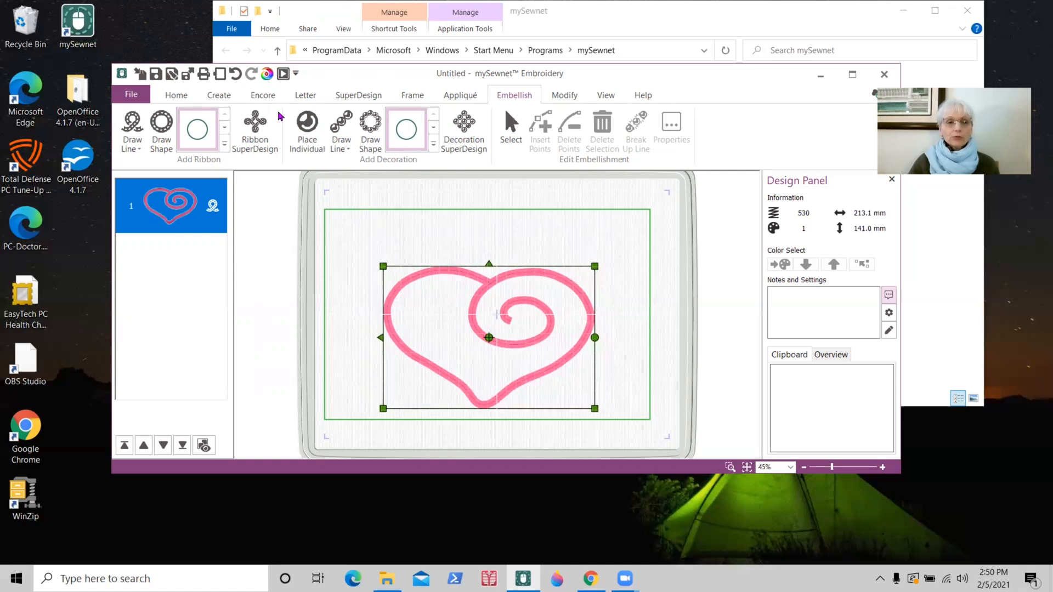
# Step: Add the lettering "Happy" and "Valentine" as two separate designs in the Olympia UC 15-30mm font
pyautogui.click(303, 96)
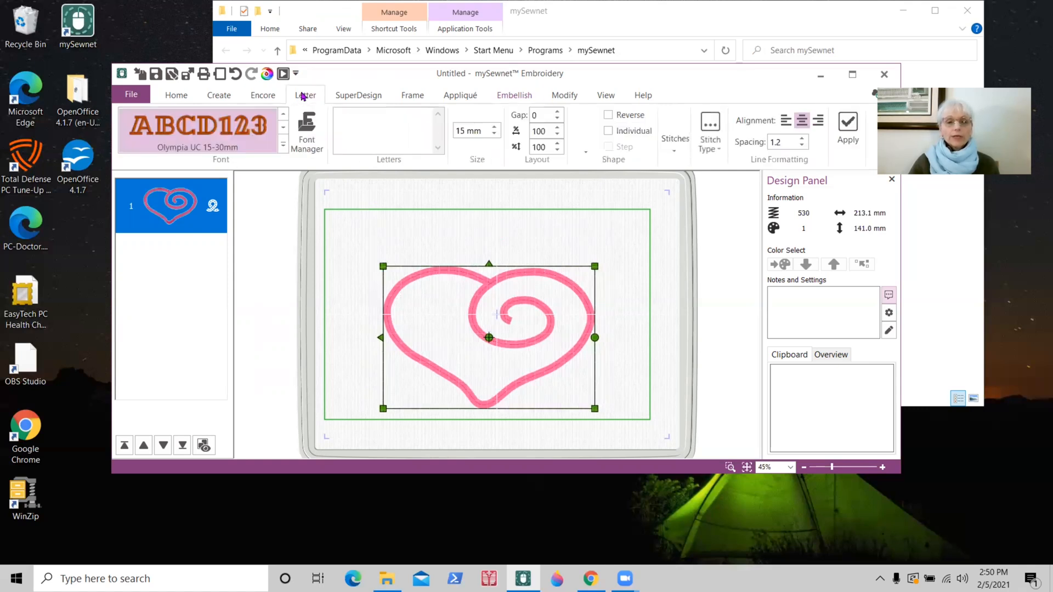
pyautogui.click(336, 123)
pyautogui.write('Happy')
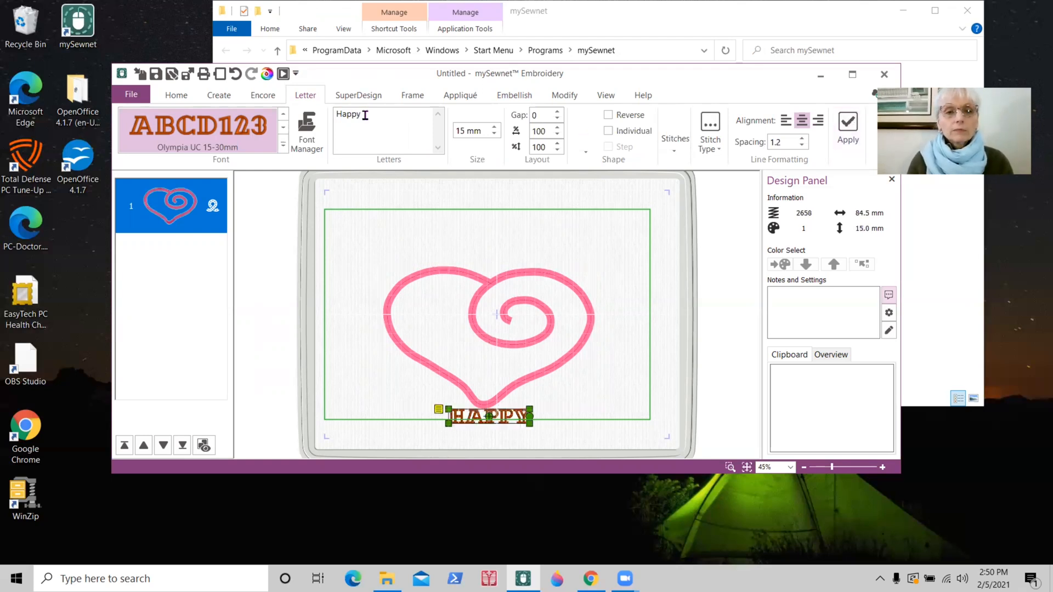
pyautogui.write('Val')
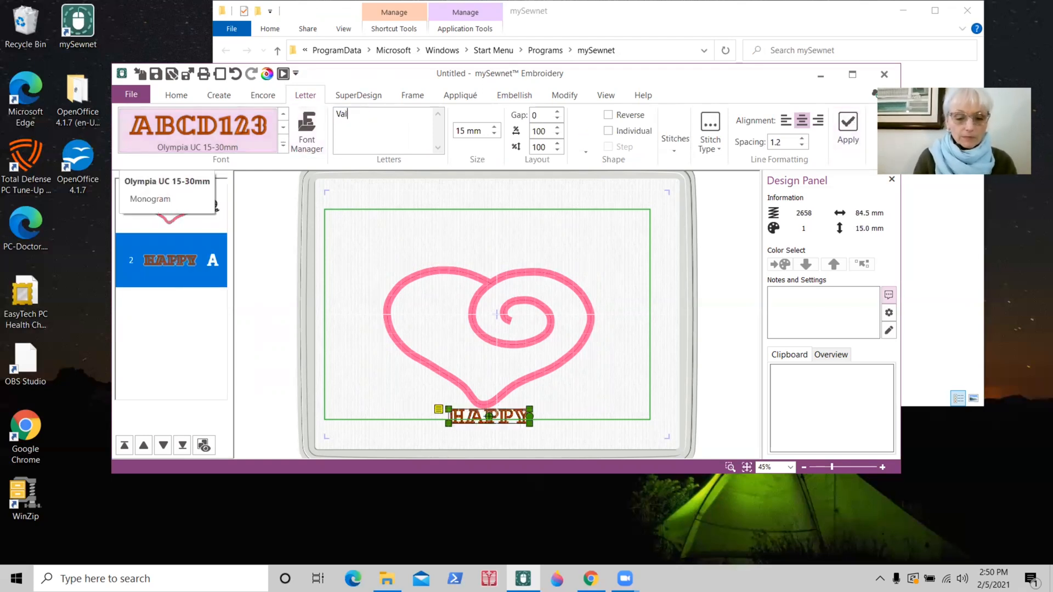
pyautogui.write('entine')
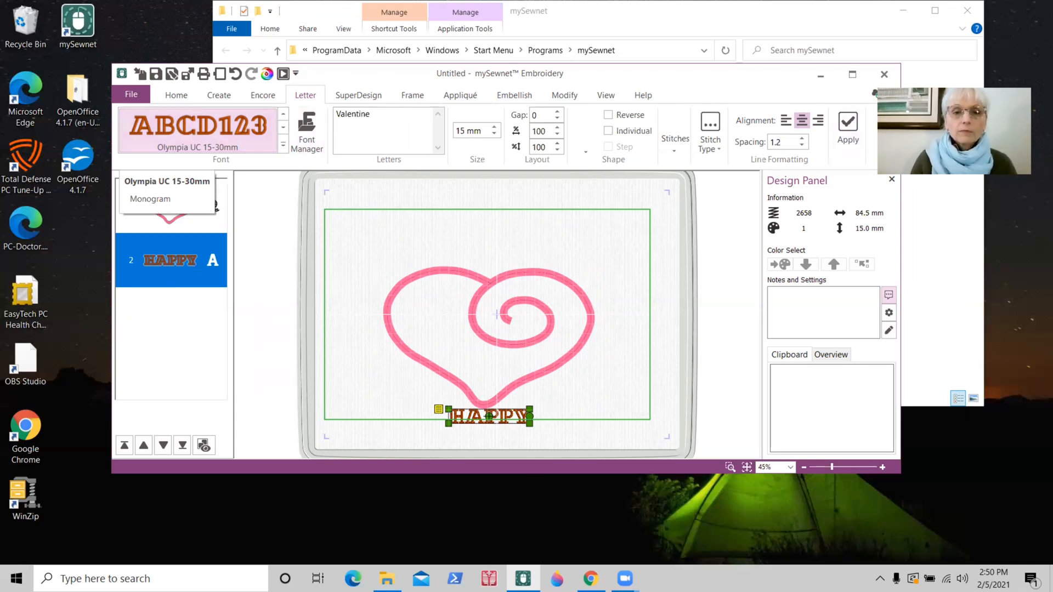
pyautogui.click(848, 129)
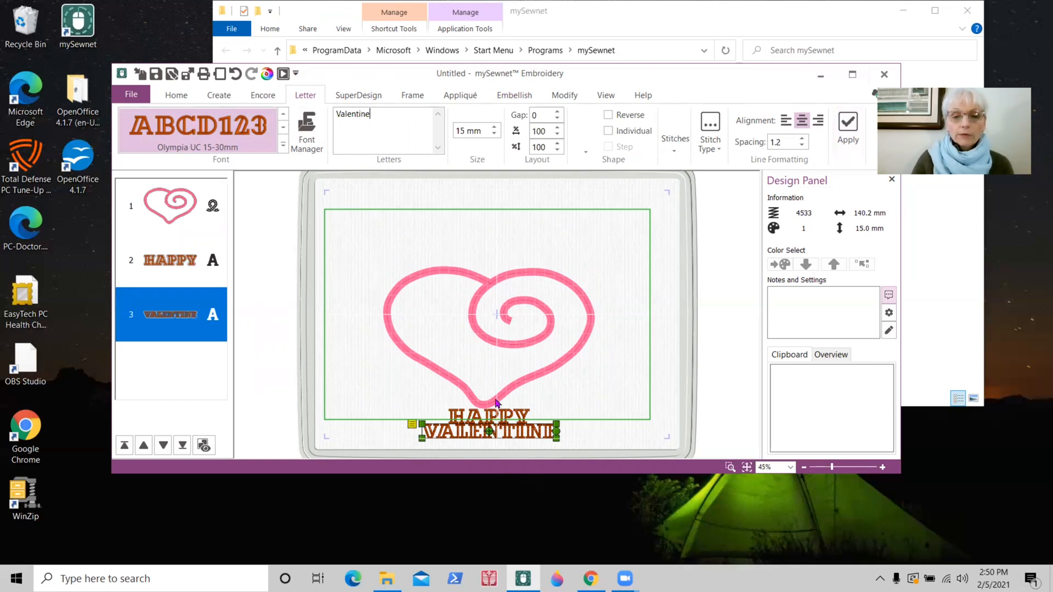
# Step: Move the words HAPPY and VALENTINE above the heart, stacked one over the other, and deselect them
pyautogui.click(496, 420)
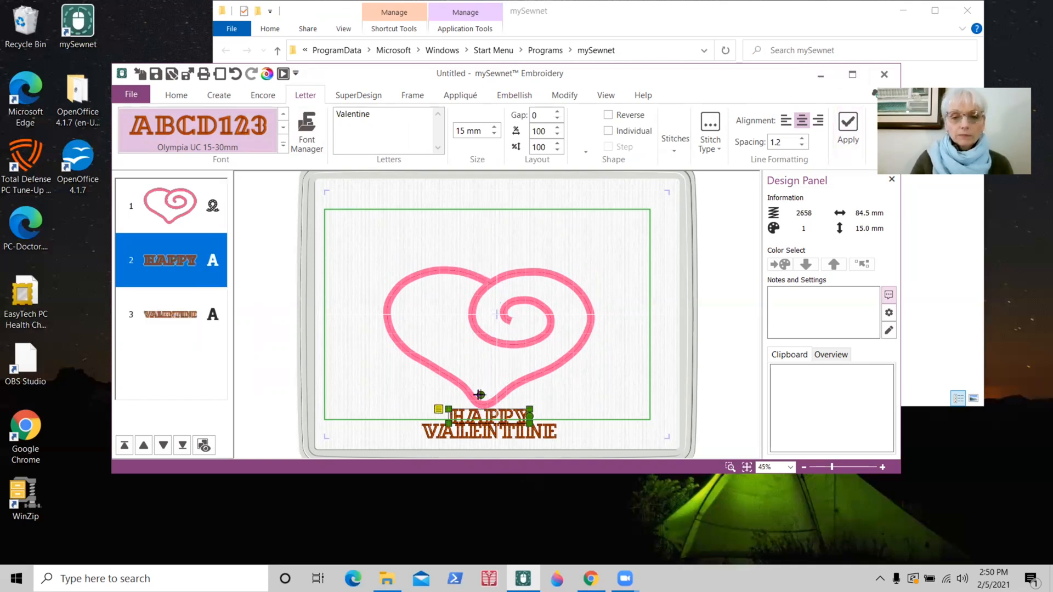
pyautogui.moveTo(477, 417); pyautogui.dragTo(477, 221)
pyautogui.click(504, 430)
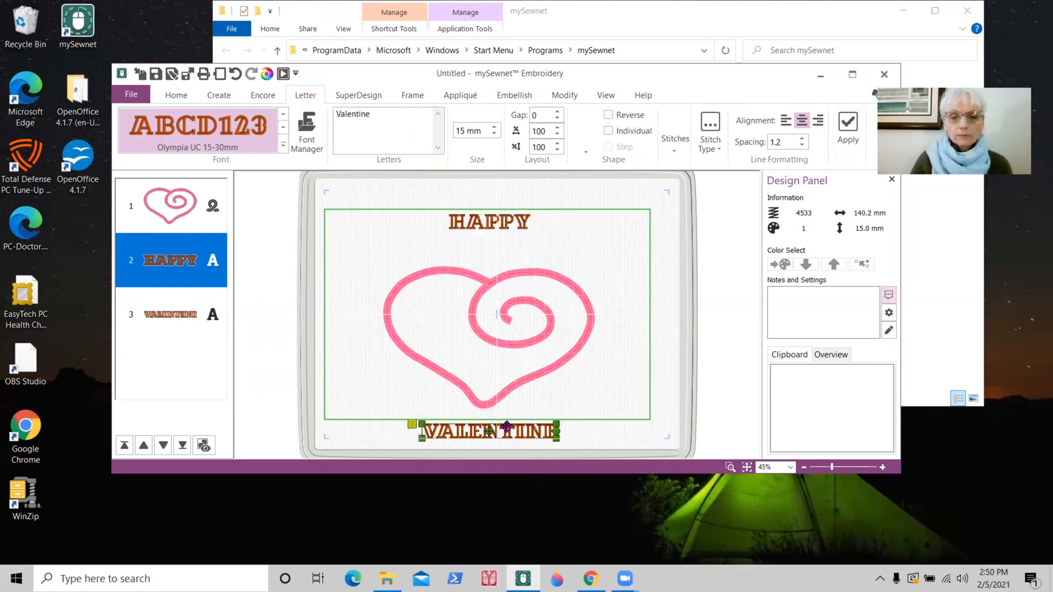
pyautogui.moveTo(506, 426); pyautogui.dragTo(508, 246)
pyautogui.click(619, 286)
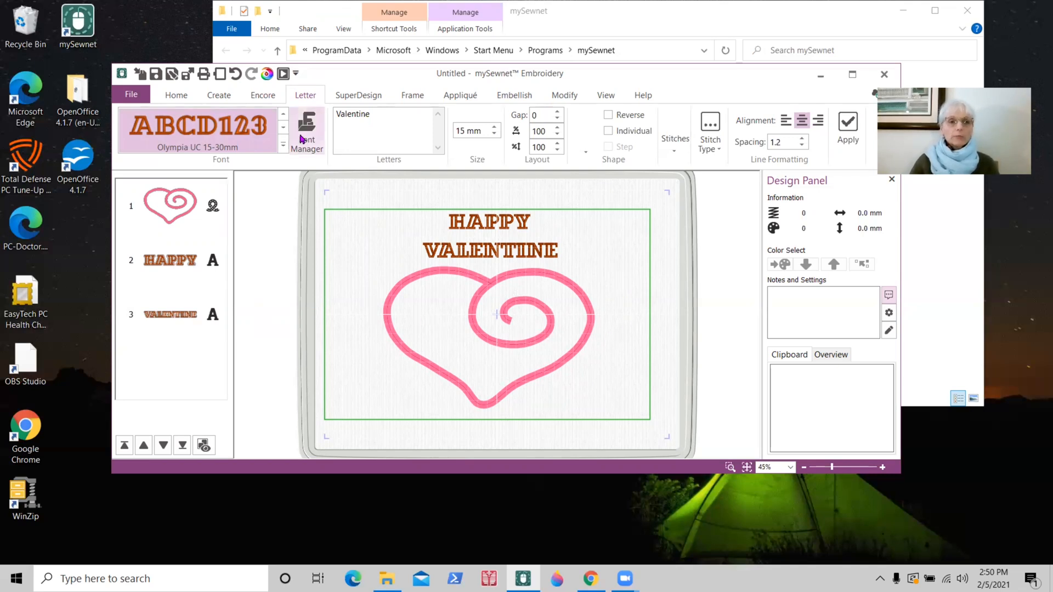
# Step: Select all designs in the project and delete them
pyautogui.click(175, 95)
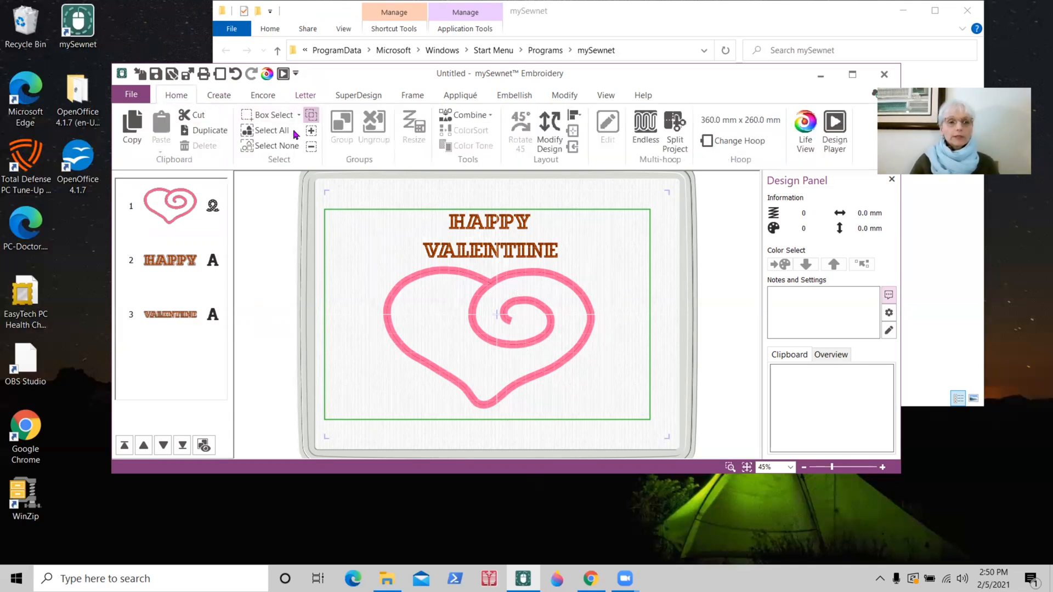
pyautogui.click(282, 132)
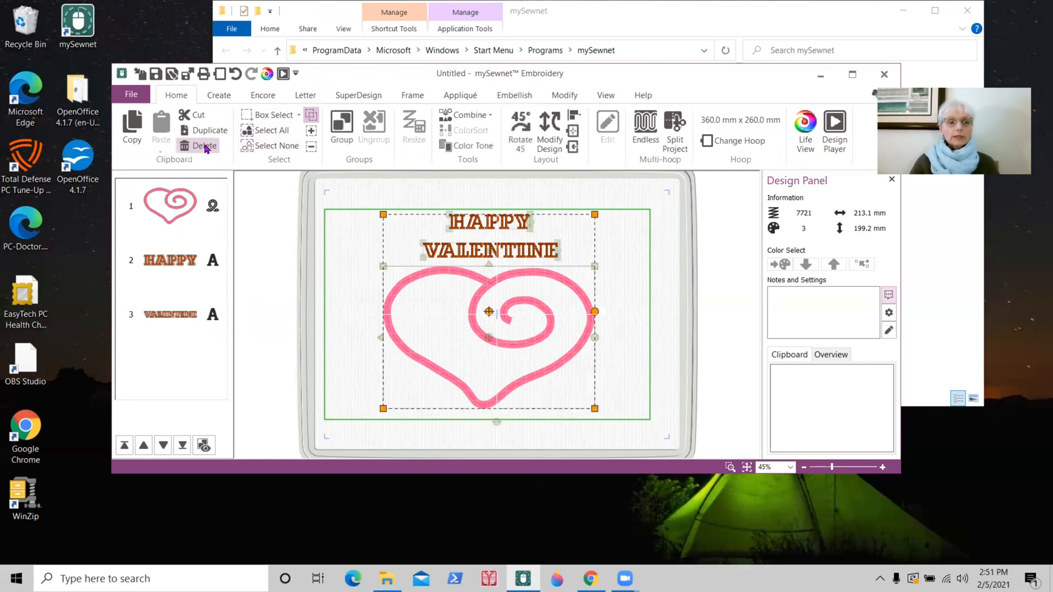
pyautogui.click(204, 146)
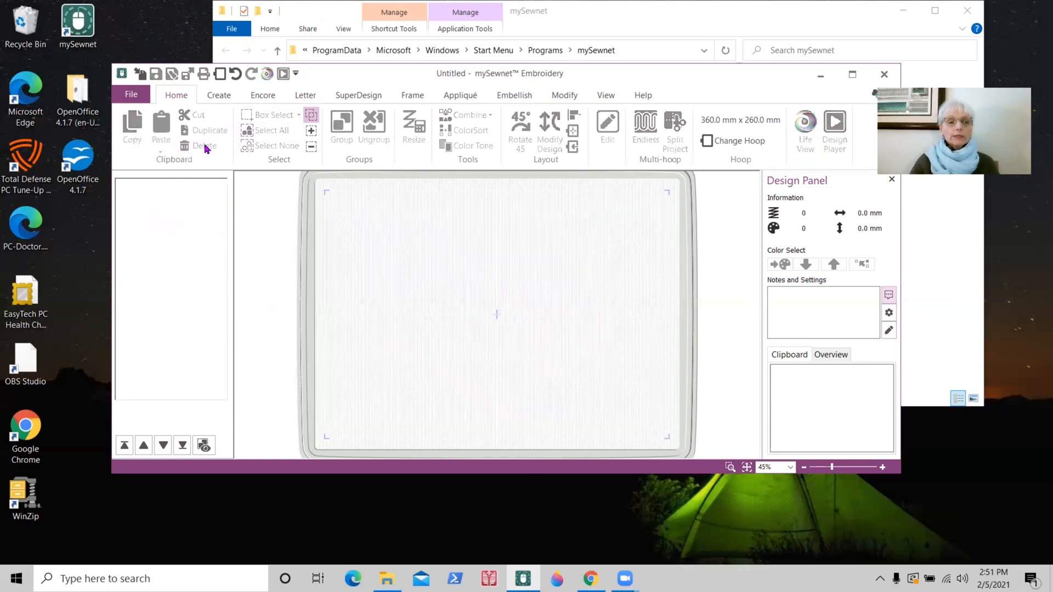
# Step: Choose the many-pointed starburst as the shape for a new ribbon embellishment
pyautogui.click(525, 95)
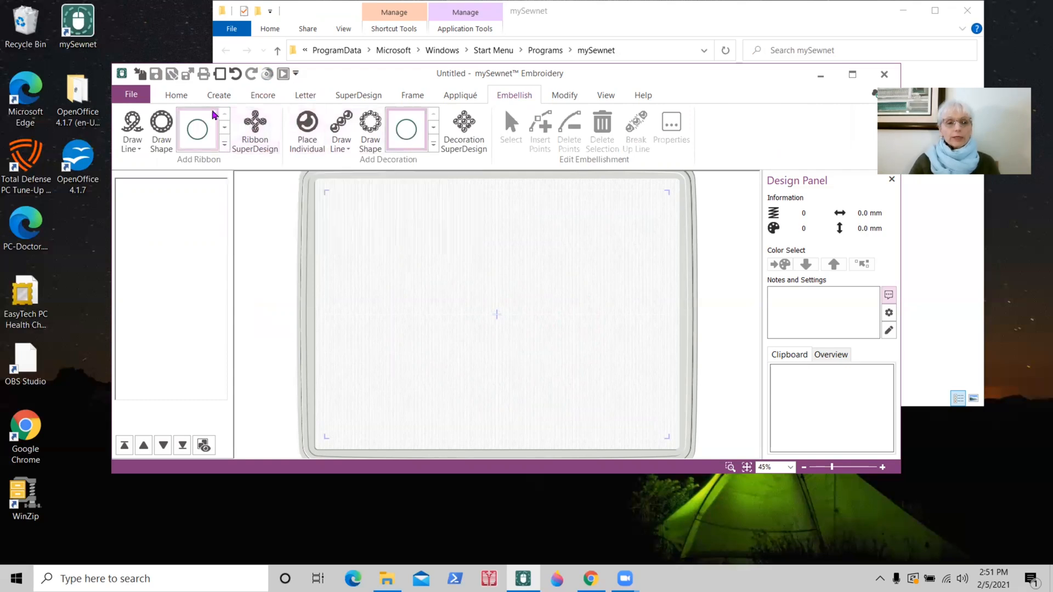
pyautogui.click(225, 146)
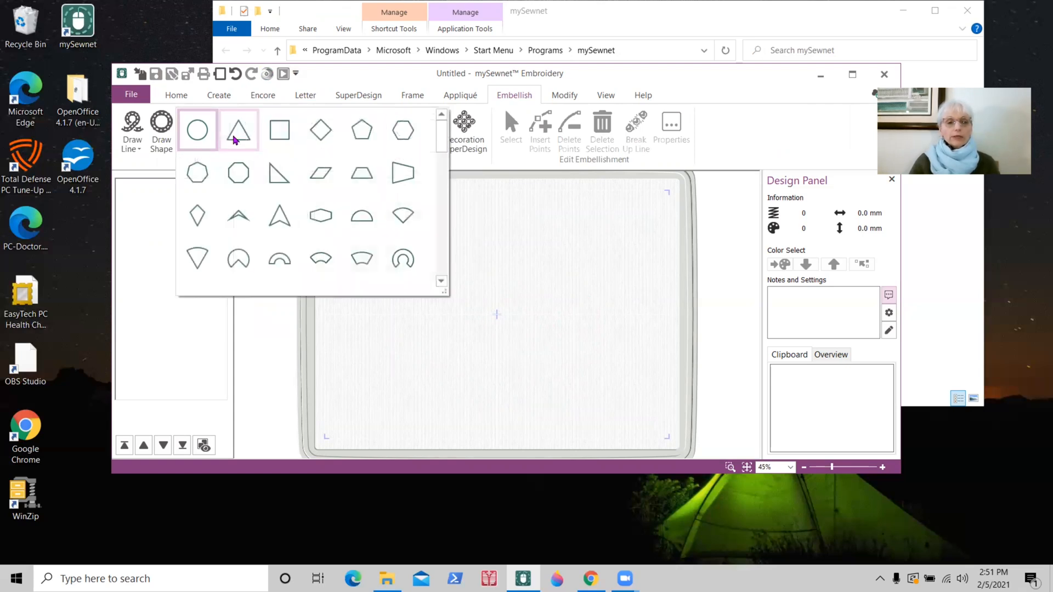
pyautogui.moveTo(439, 127); pyautogui.dragTo(434, 171)
pyautogui.scroll(-2, 417, 172)
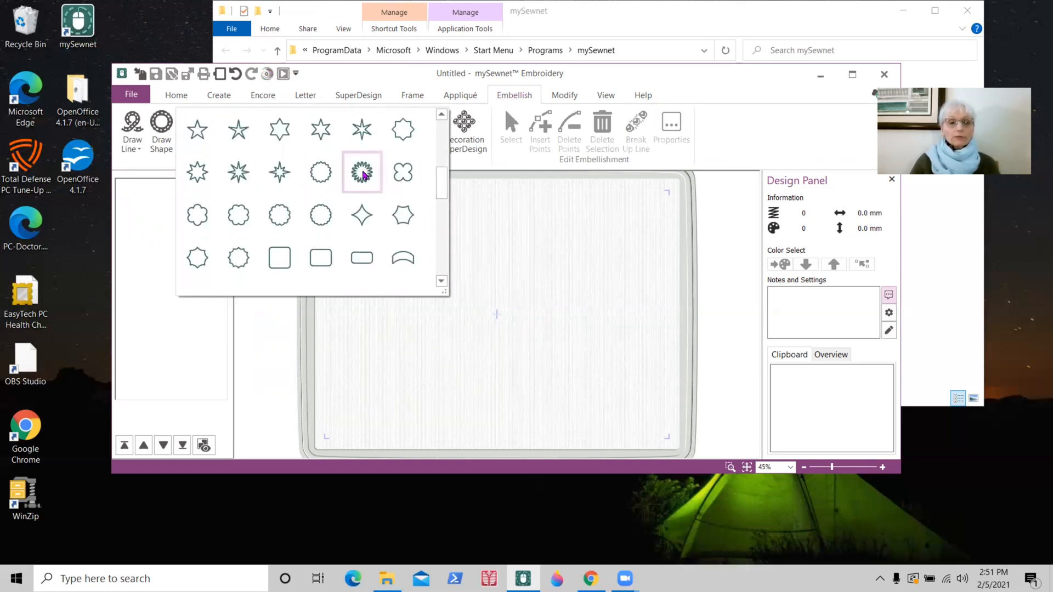
pyautogui.click(364, 174)
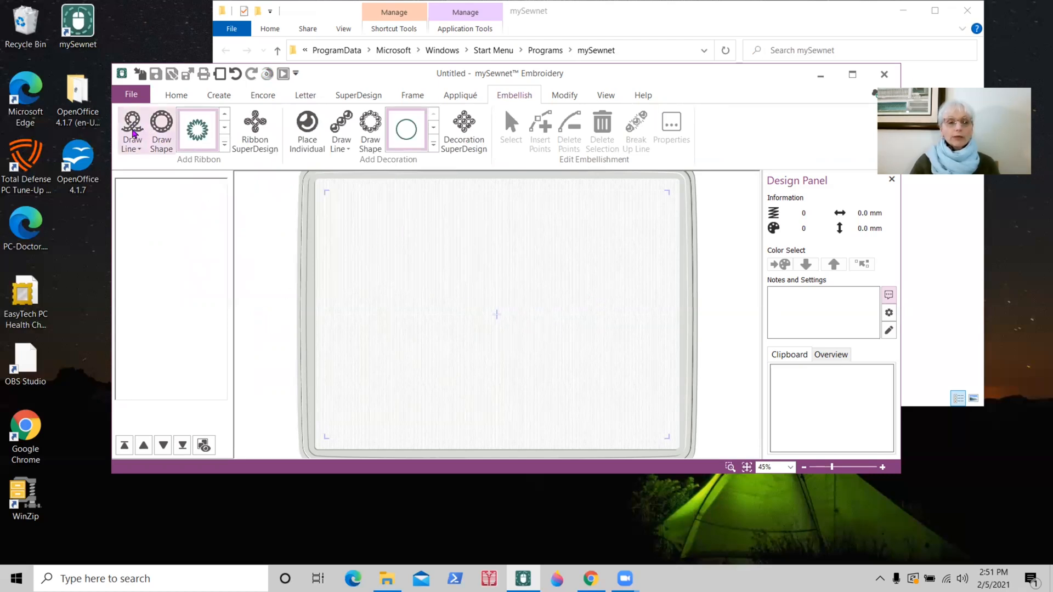
# Step: Start drawing the starburst ribbon shape in green with a ribbon size of 7.0 mm
pyautogui.click(160, 131)
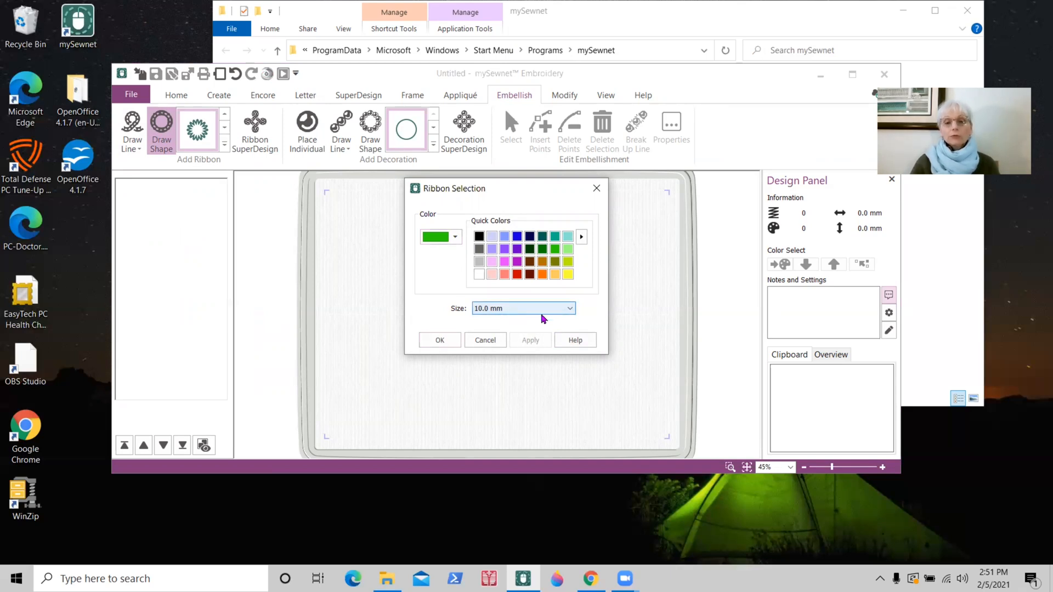
pyautogui.click(563, 315)
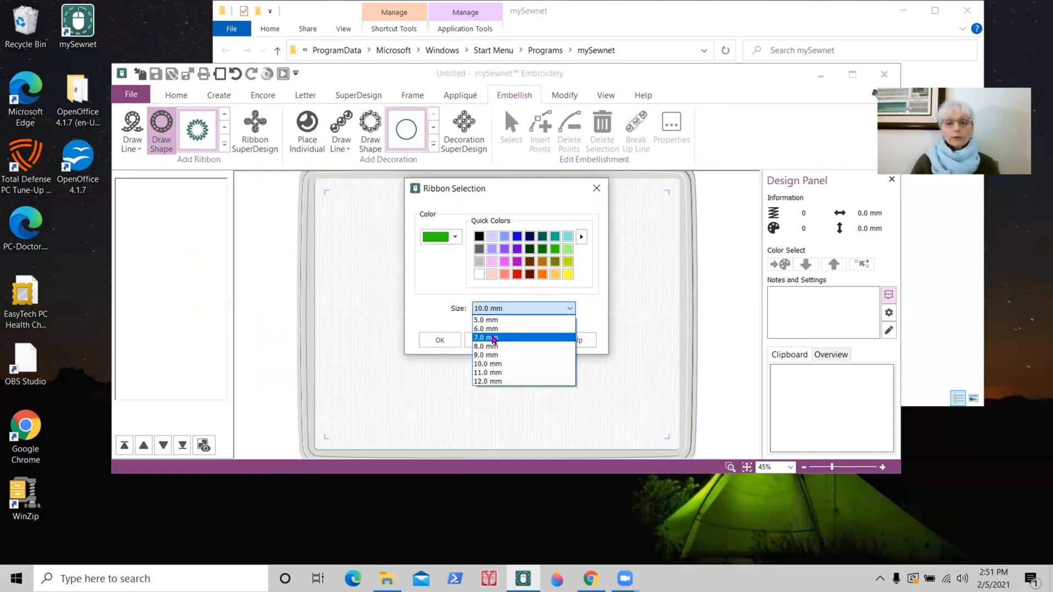
pyautogui.click(543, 336)
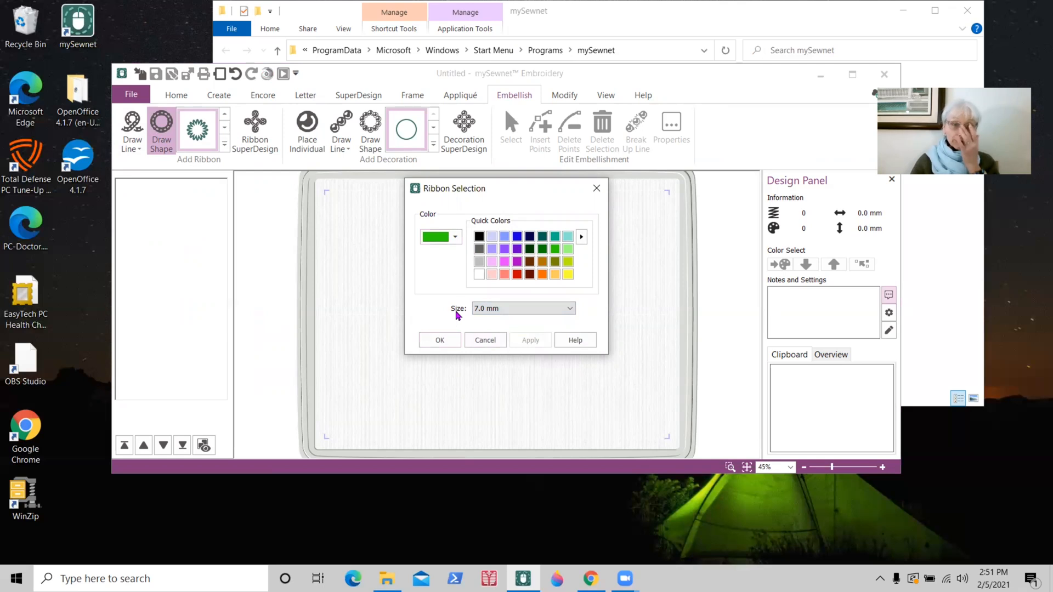
pyautogui.click(441, 339)
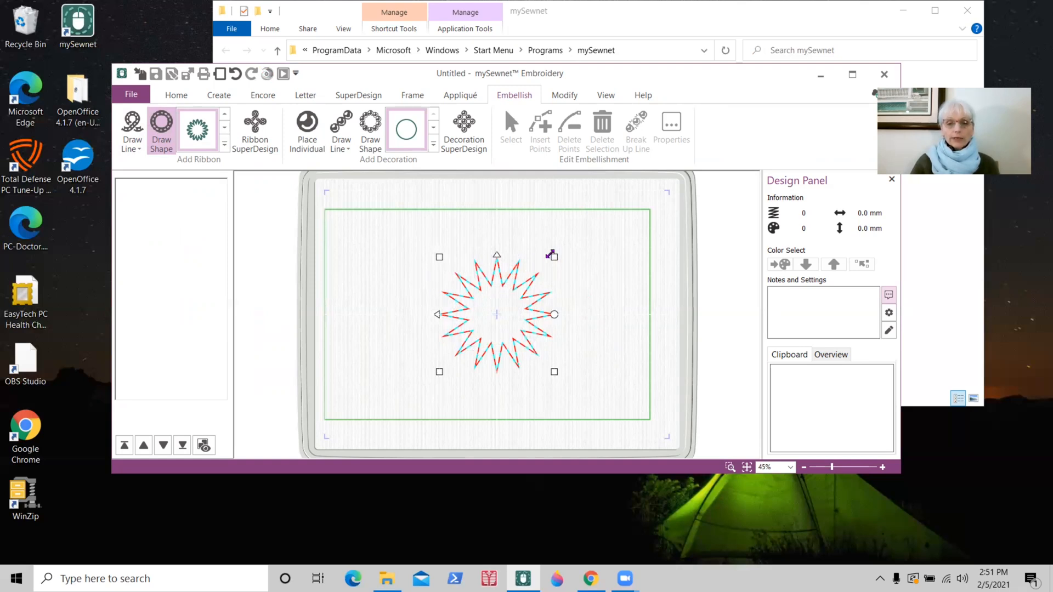
# Step: Enlarge and finish placing the green starburst ribbon, then scale it to about 207 mm × 185 mm near the hoop's centre
pyautogui.moveTo(553, 254); pyautogui.dragTo(589, 230)
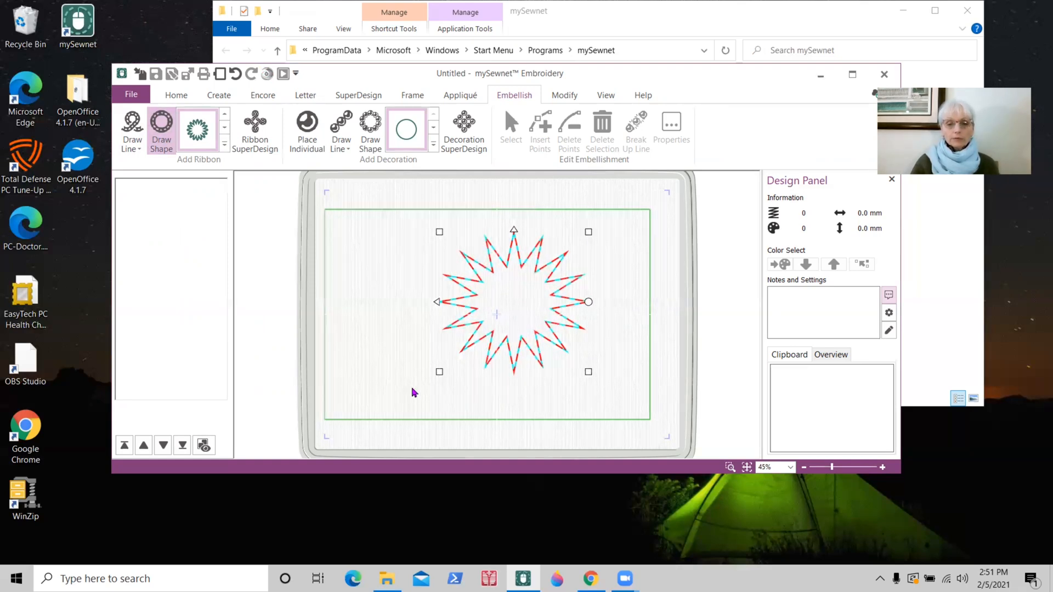
pyautogui.moveTo(439, 371); pyautogui.dragTo(402, 391)
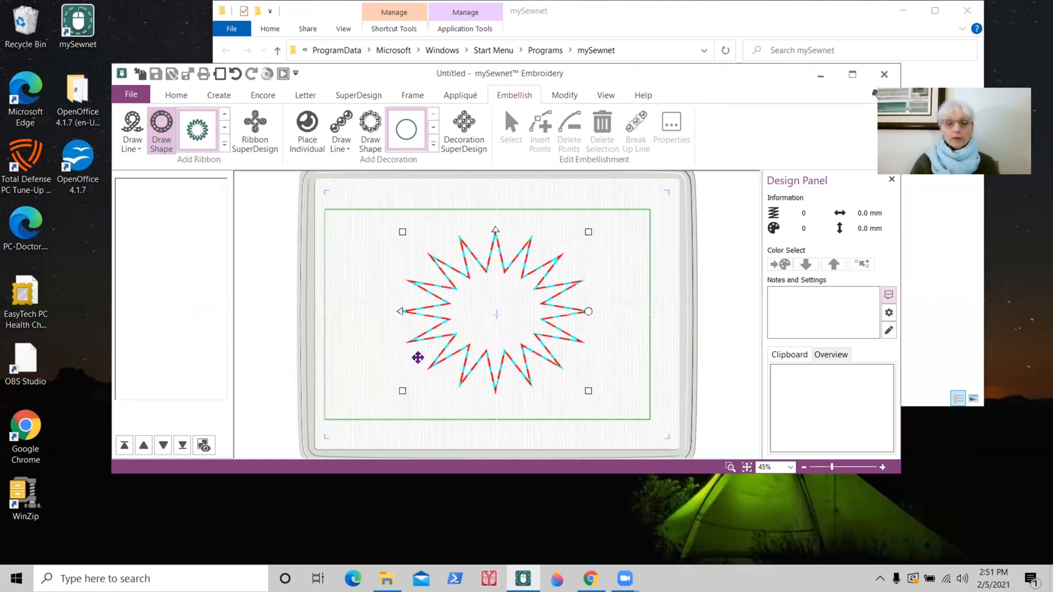
pyautogui.rightClick(492, 272)
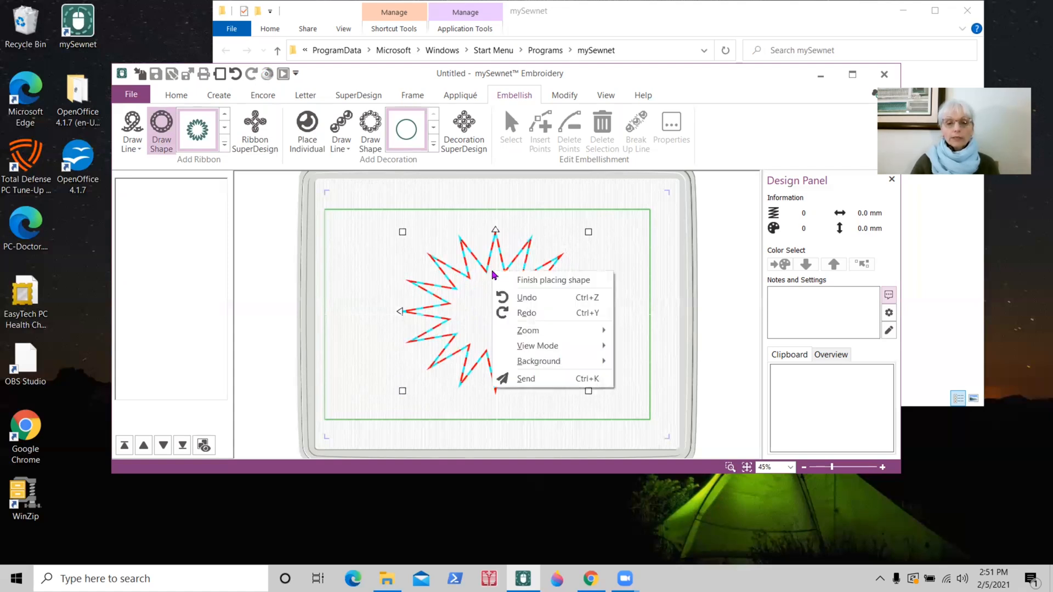
pyautogui.click(566, 280)
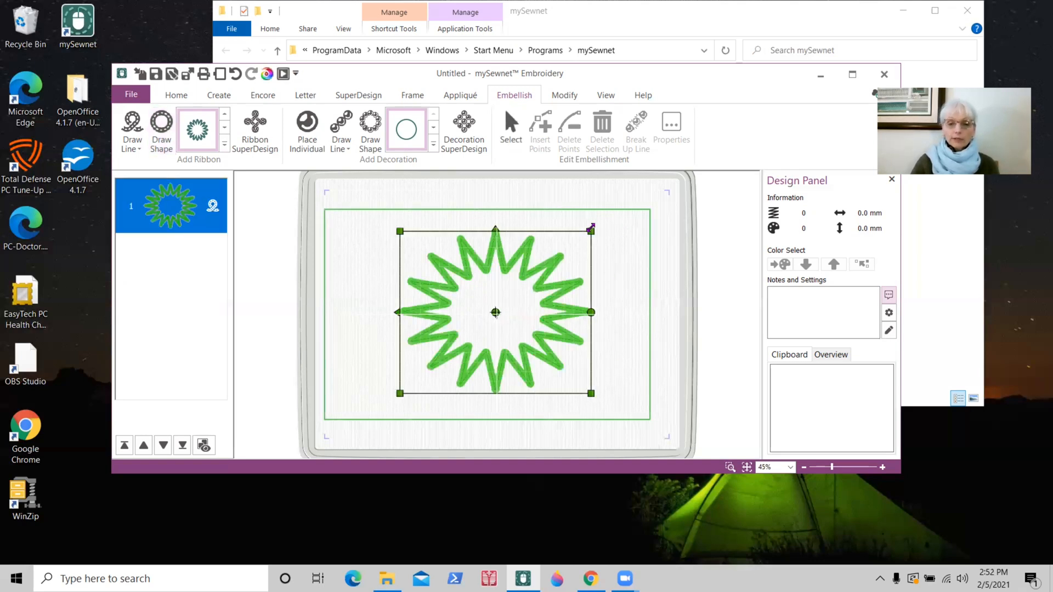
pyautogui.moveTo(591, 230); pyautogui.dragTo(604, 210)
pyautogui.moveTo(496, 296)
pyautogui.mouseDown()
pyautogui.moveTo(493, 308)
pyautogui.moveTo(483, 301)
pyautogui.mouseUp()
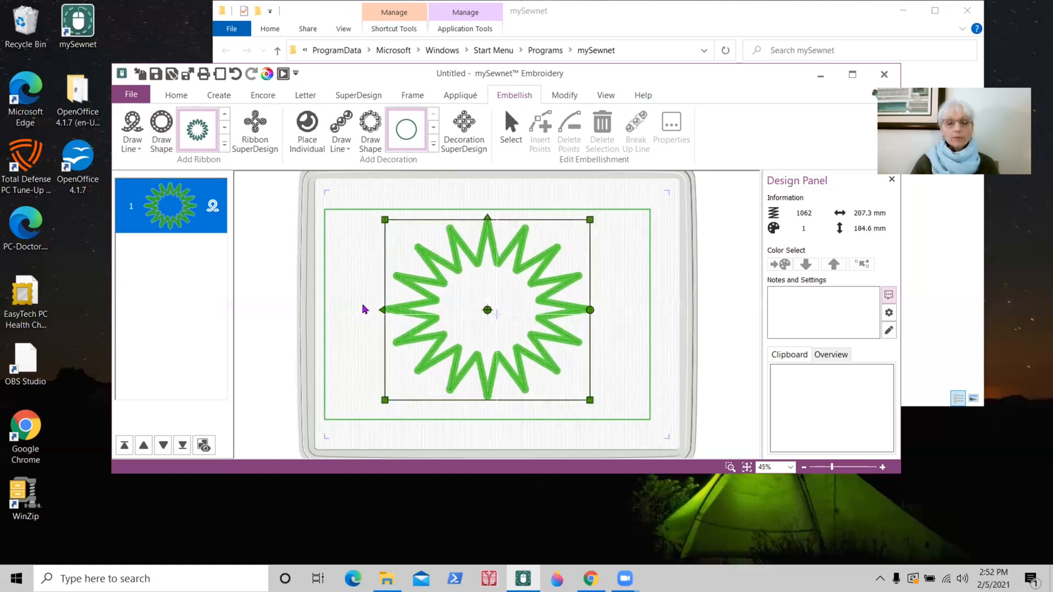
# Step: Add a pink starburst ribbon, size 7.0 mm, shrunk and placed inside the green starburst, and deselect it
pyautogui.click(161, 125)
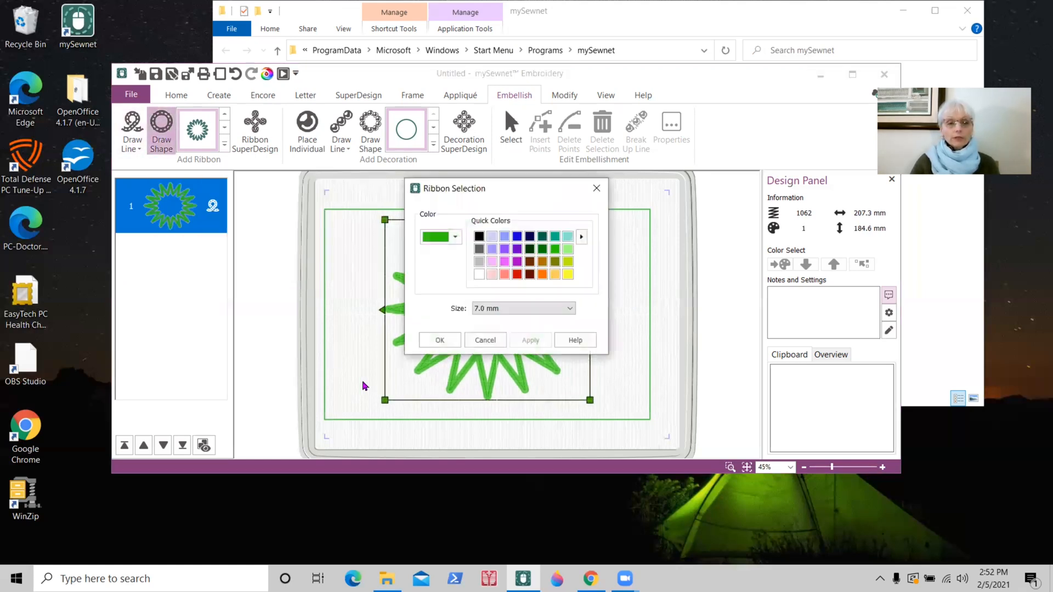
pyautogui.click(541, 237)
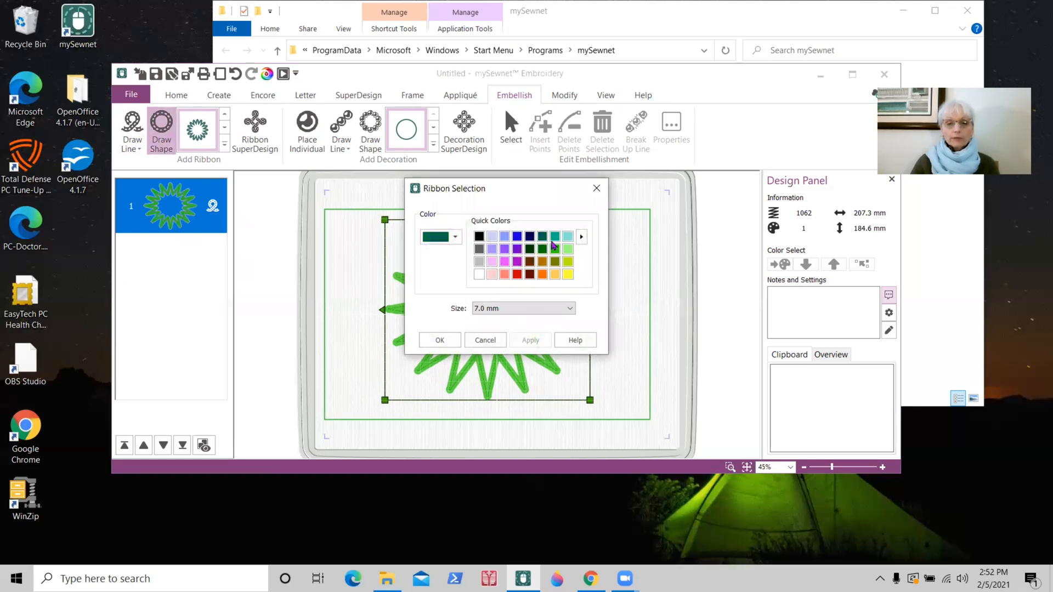
pyautogui.click(504, 263)
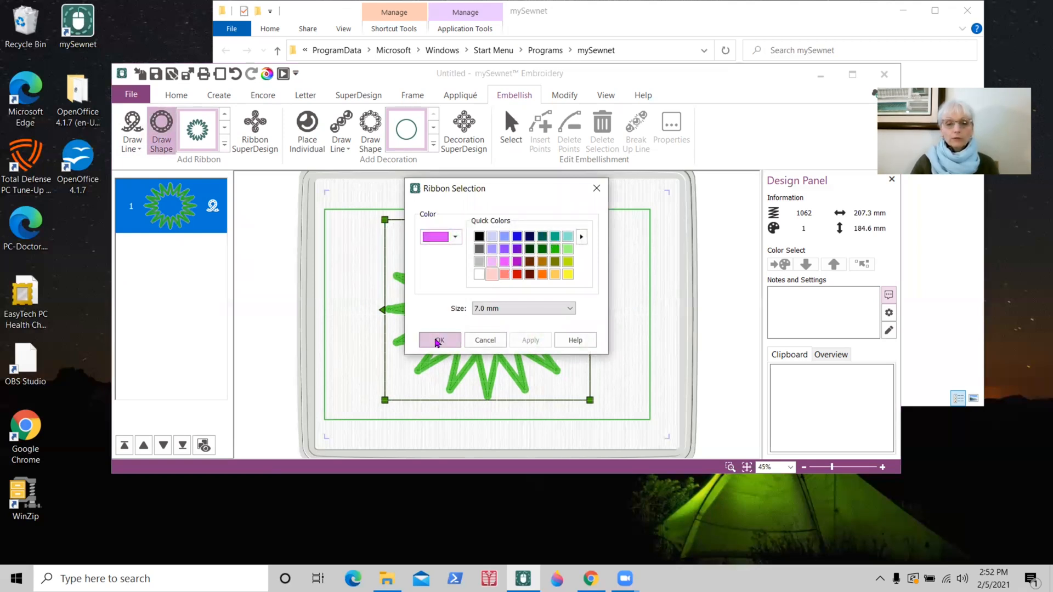
pyautogui.click(438, 339)
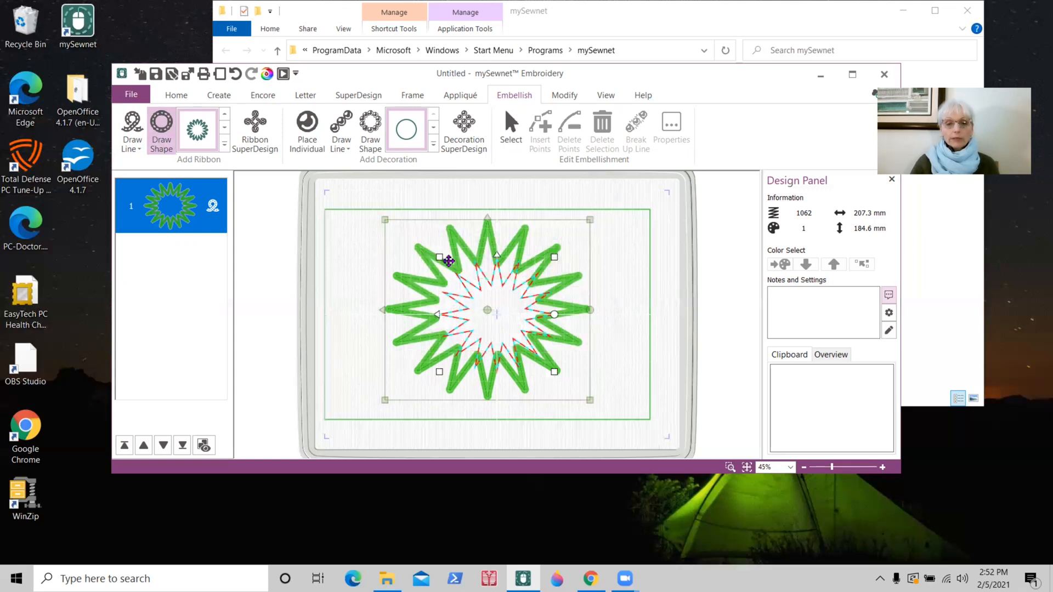
pyautogui.moveTo(439, 255); pyautogui.dragTo(503, 299)
pyautogui.rightClick(492, 296)
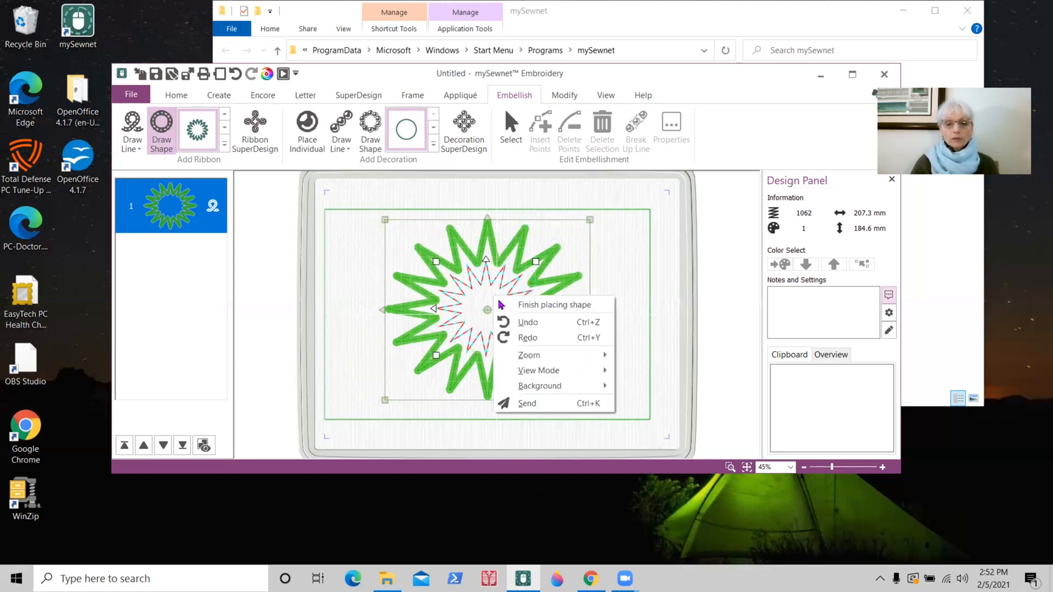
pyautogui.click(555, 304)
pyautogui.click(712, 296)
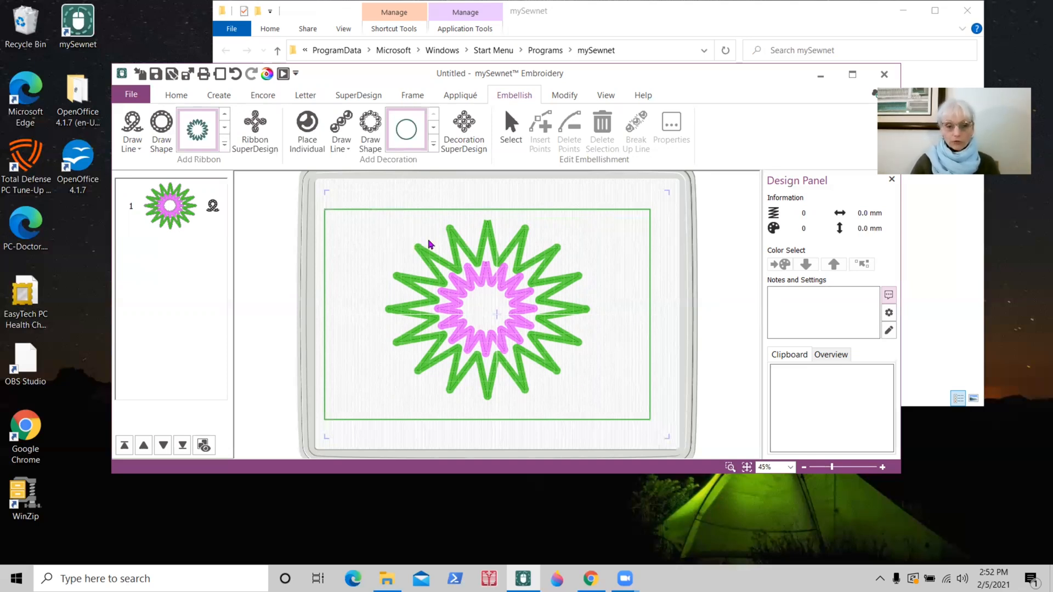
# Step: Browse the ribbon shape gallery back to the basic geometric shapes without choosing one
pyautogui.click(224, 144)
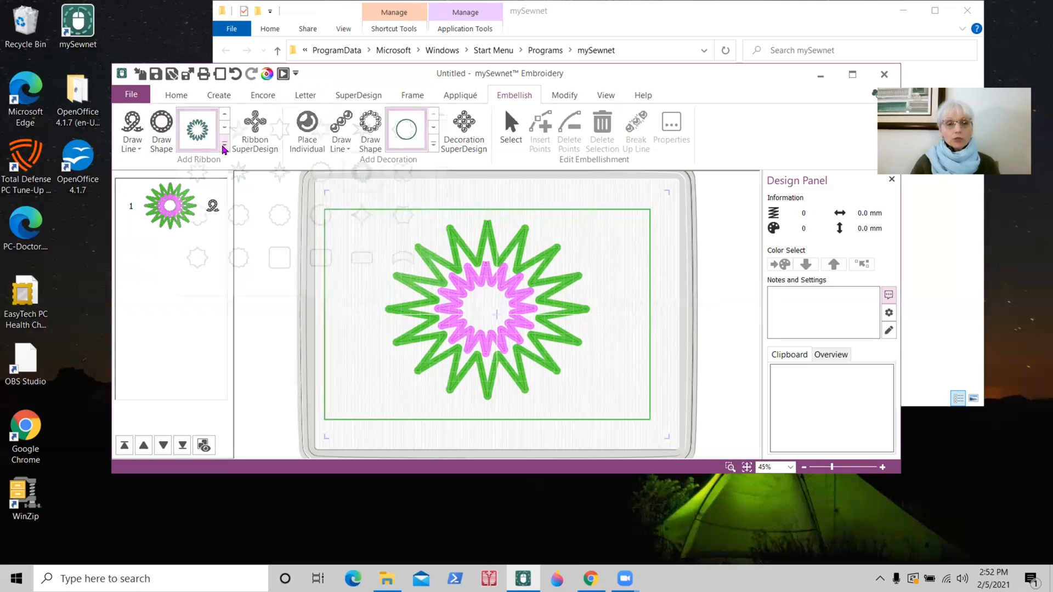
pyautogui.moveTo(441, 183); pyautogui.dragTo(446, 118)
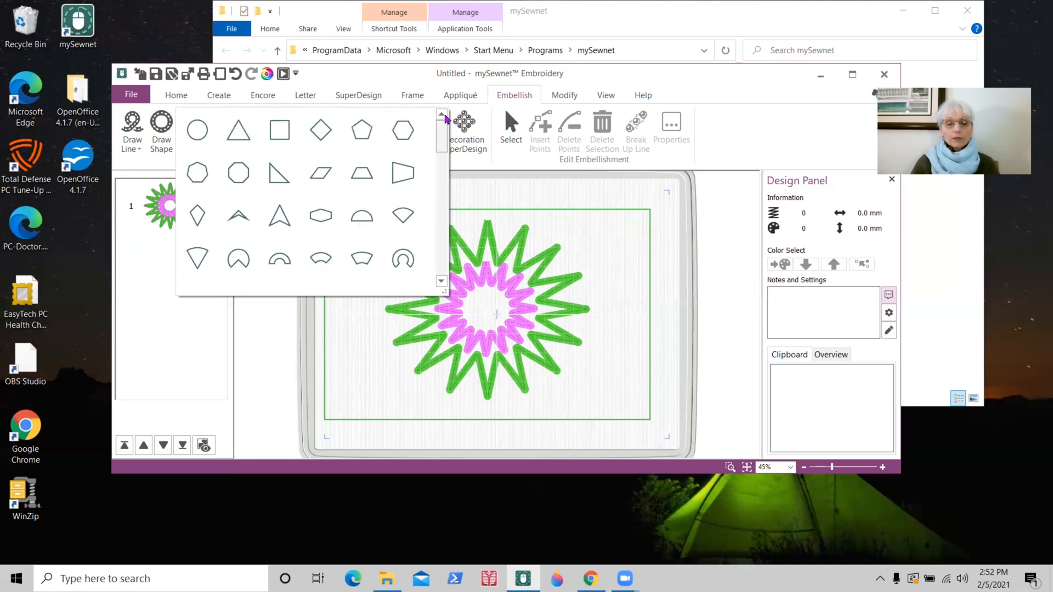
pyautogui.click(631, 263)
# Step: Select both starburst ribbons and delete them from the project
pyautogui.click(168, 96)
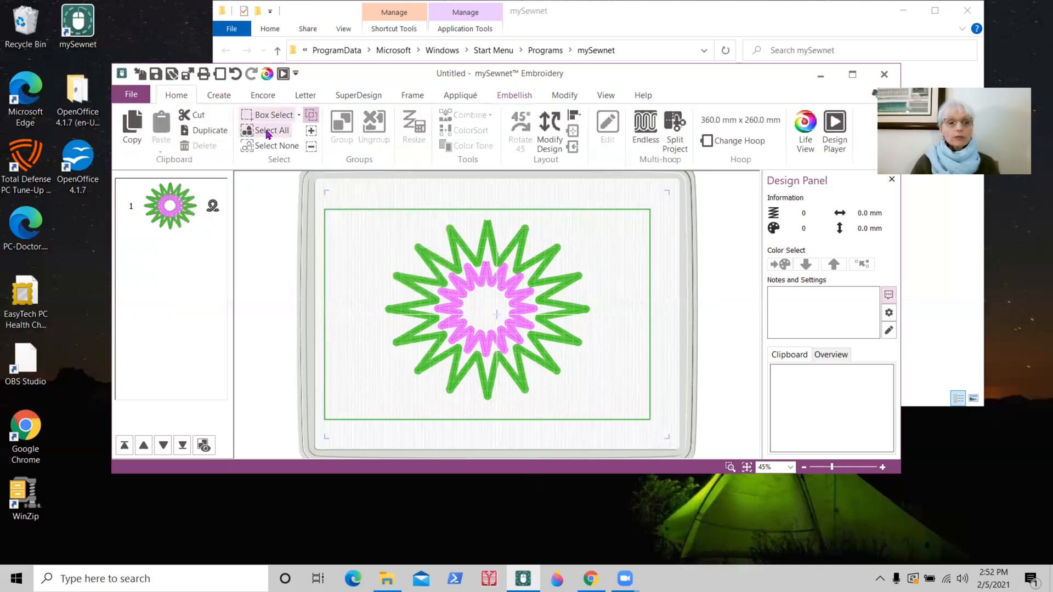
pyautogui.click(249, 130)
pyautogui.click(210, 147)
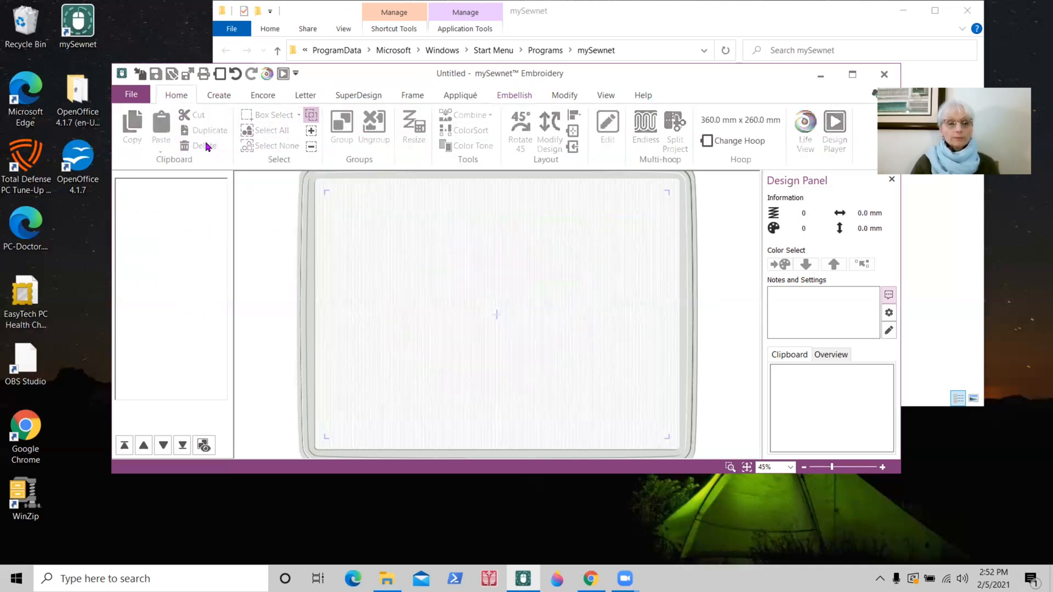
# Step: Draw a lobed leaf with a central vein as a freehand ribbon line in dark green, size 7.0 mm
pyautogui.click(513, 96)
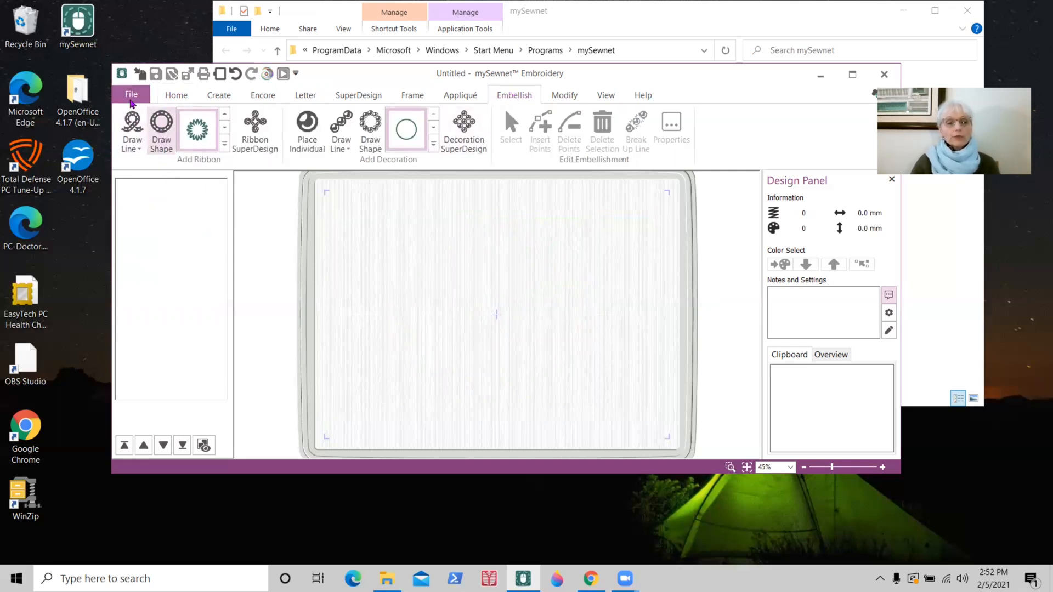
pyautogui.click(140, 151)
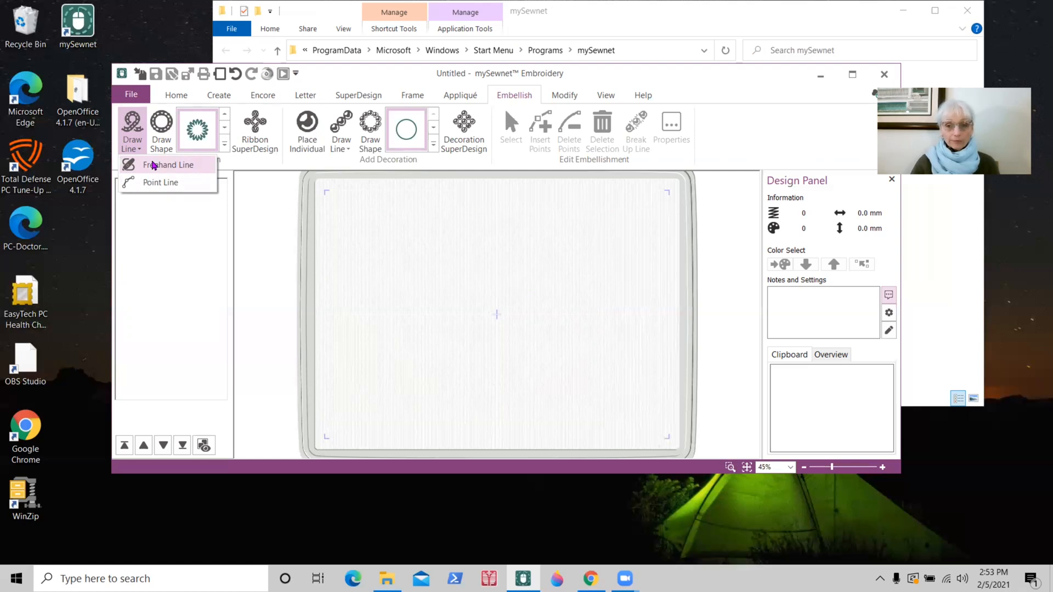
pyautogui.click(153, 165)
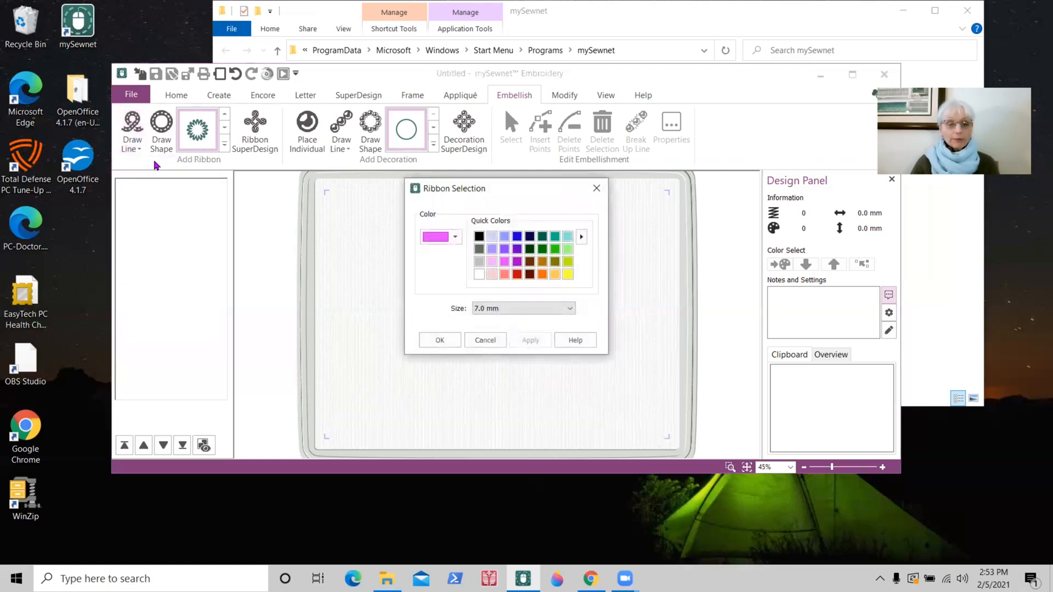
pyautogui.click(530, 250)
pyautogui.click(437, 340)
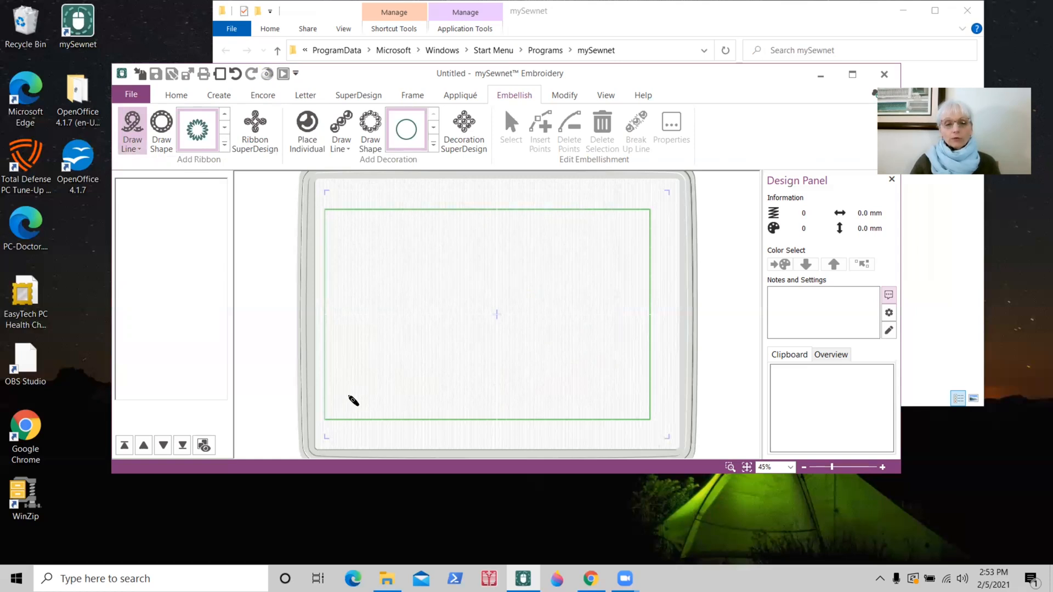
pyautogui.moveTo(340, 399)
pyautogui.mouseDown()
pyautogui.moveTo(350, 353)
pyautogui.moveTo(385, 345)
pyautogui.moveTo(414, 270)
pyautogui.moveTo(422, 303)
pyautogui.moveTo(472, 243)
pyautogui.moveTo(474, 276)
pyautogui.moveTo(494, 246)
pyautogui.moveTo(555, 226)
pyautogui.moveTo(558, 257)
pyautogui.moveTo(494, 303)
pyautogui.moveTo(533, 304)
pyautogui.moveTo(493, 340)
pyautogui.moveTo(463, 337)
pyautogui.moveTo(507, 342)
pyautogui.moveTo(490, 367)
pyautogui.moveTo(409, 364)
pyautogui.moveTo(452, 380)
pyautogui.moveTo(391, 407)
pyautogui.moveTo(343, 391)
pyautogui.moveTo(532, 248)
pyautogui.mouseUp()
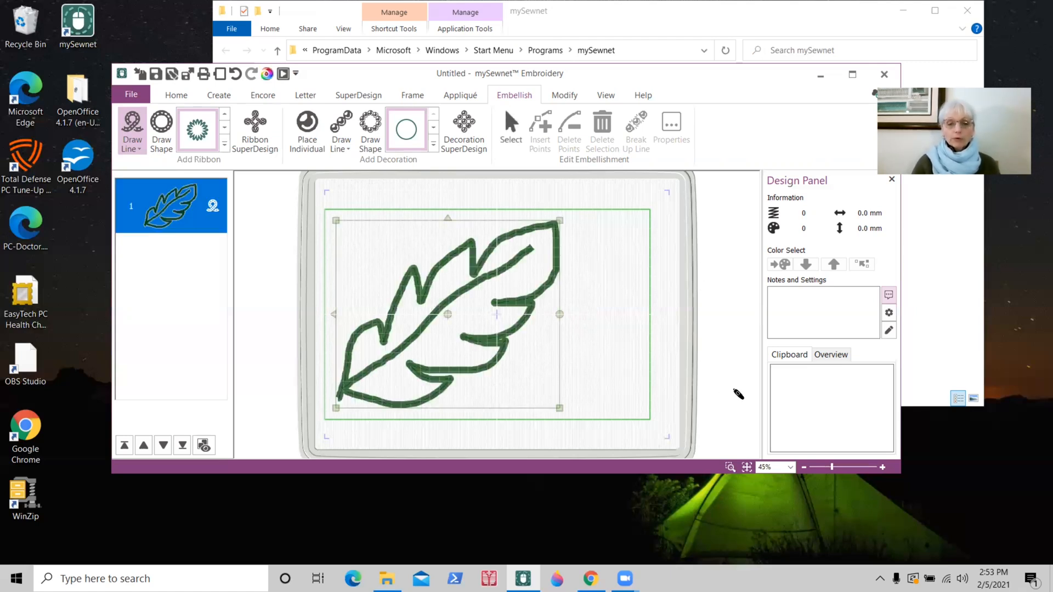
# Step: Delete the leaf ribbon and start a point-line ribbon in purple with a size of 7.0 mm
pyautogui.click(175, 95)
pyautogui.click(211, 146)
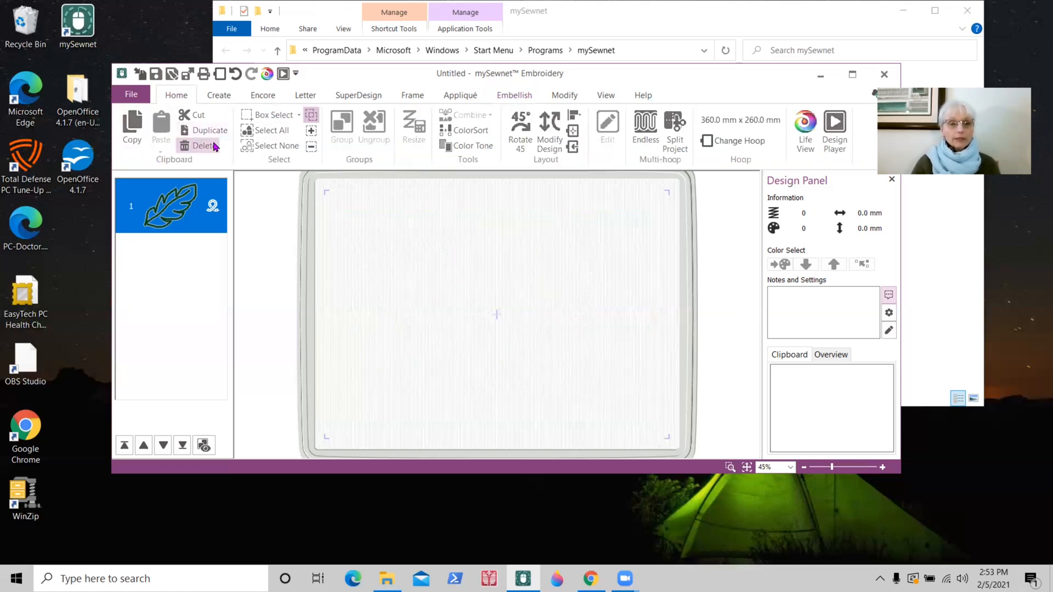
pyautogui.click(525, 97)
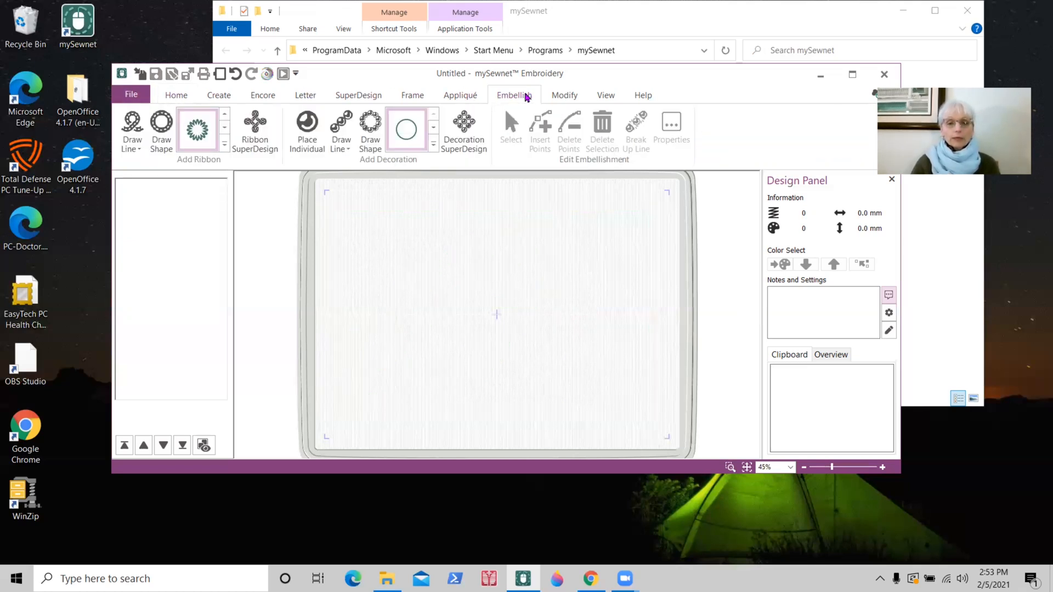
pyautogui.click(138, 151)
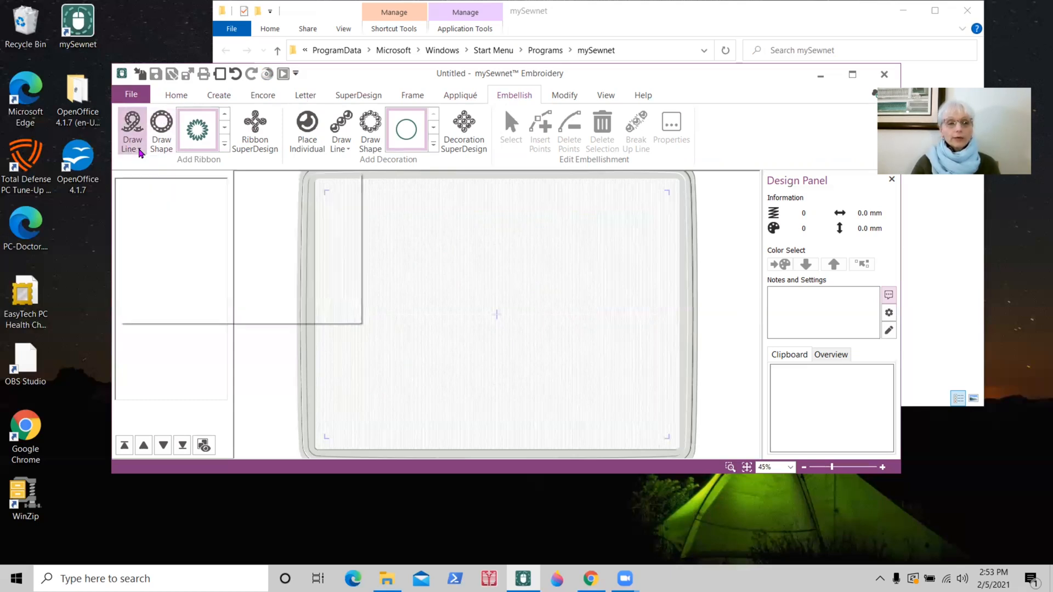
pyautogui.click(149, 183)
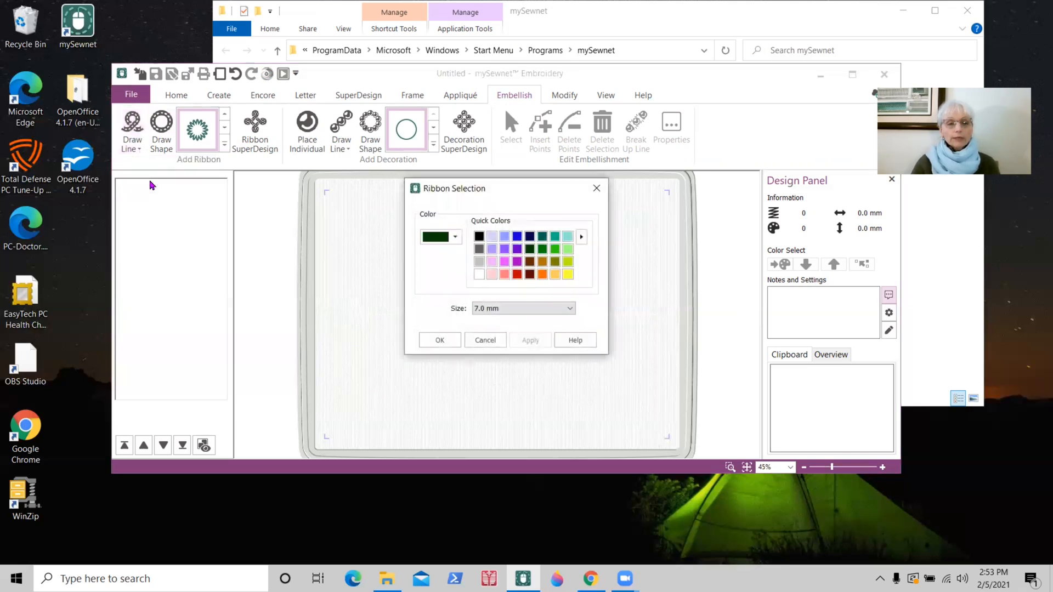
pyautogui.click(517, 248)
pyautogui.click(439, 340)
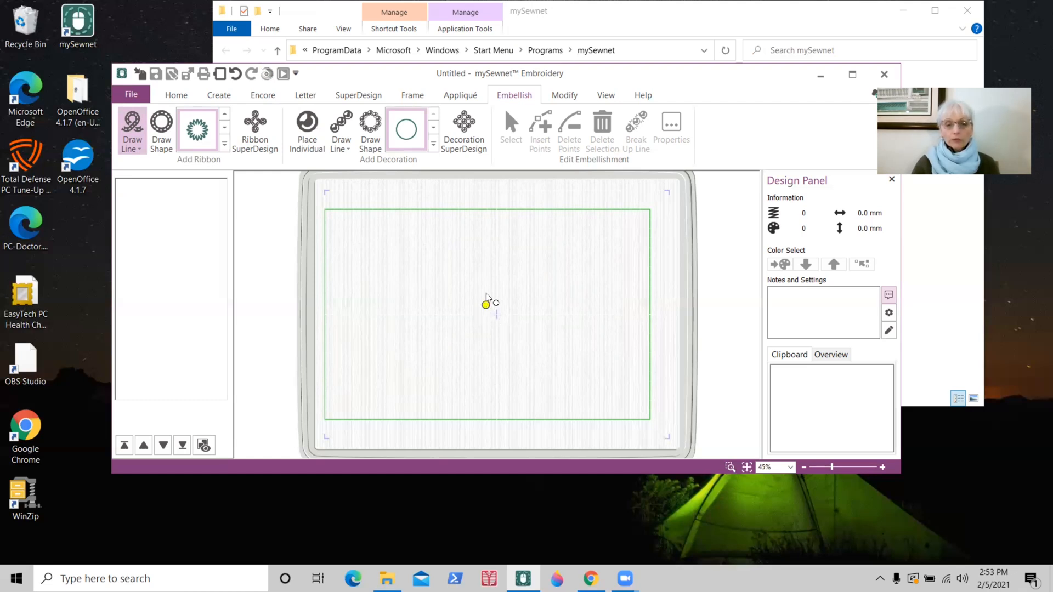
# Step: Place points for a clockwise spiral of nearly three turns, starting near the hoop's centre and working outward
pyautogui.click(488, 292)
pyautogui.click(505, 294)
pyautogui.click(505, 305)
pyautogui.click(502, 322)
pyautogui.click(486, 323)
pyautogui.click(472, 313)
pyautogui.click(467, 285)
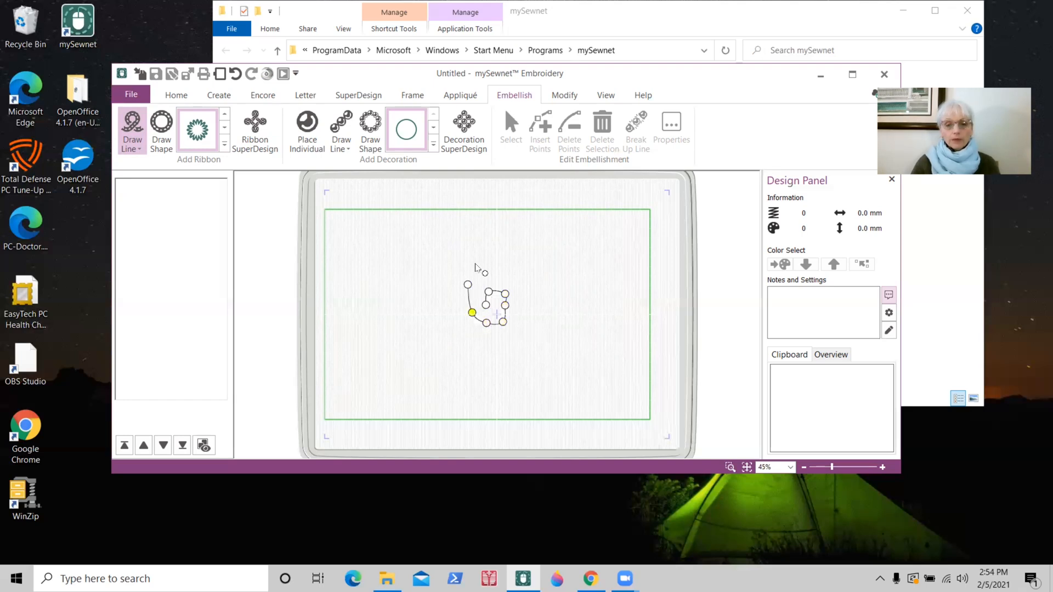
pyautogui.click(475, 263)
pyautogui.click(493, 264)
pyautogui.click(500, 267)
pyautogui.click(515, 283)
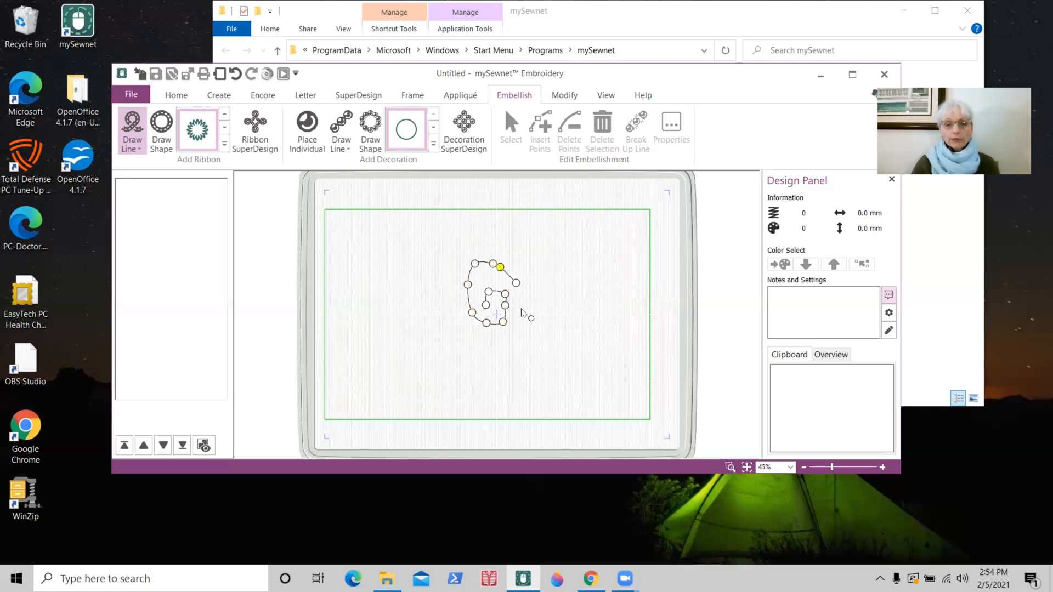
pyautogui.click(522, 309)
pyautogui.click(521, 329)
pyautogui.click(511, 337)
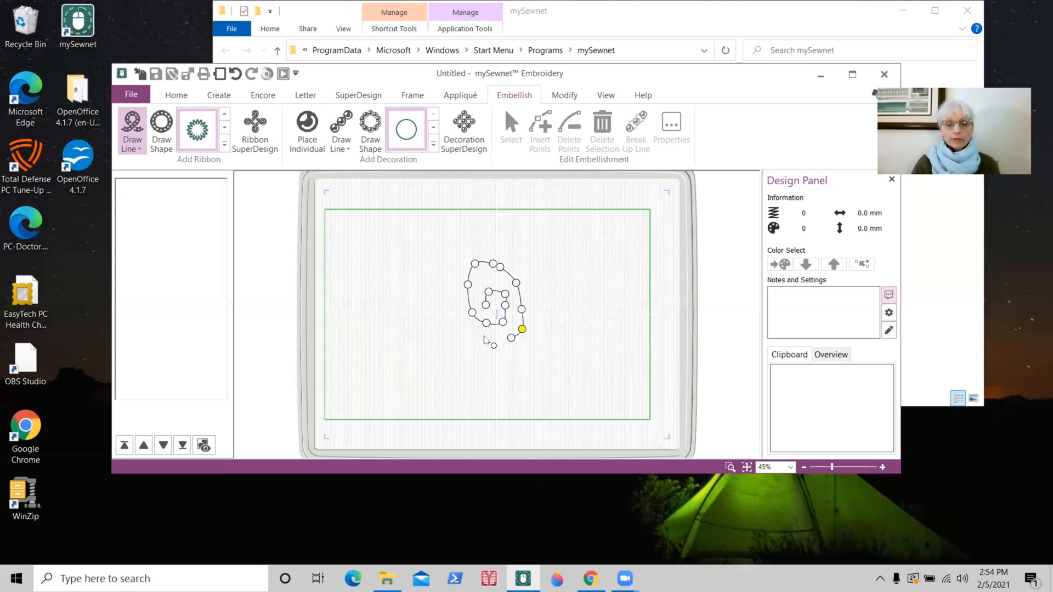
pyautogui.click(483, 336)
pyautogui.click(465, 335)
pyautogui.click(462, 318)
pyautogui.click(451, 301)
pyautogui.click(449, 284)
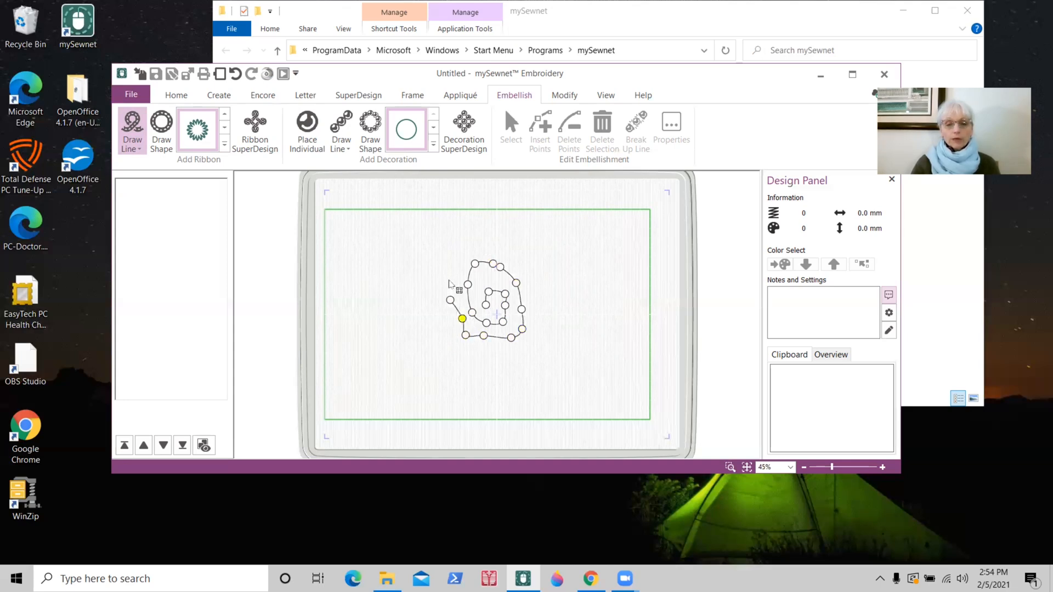
pyautogui.click(451, 267)
pyautogui.click(458, 254)
pyautogui.click(469, 245)
pyautogui.click(491, 244)
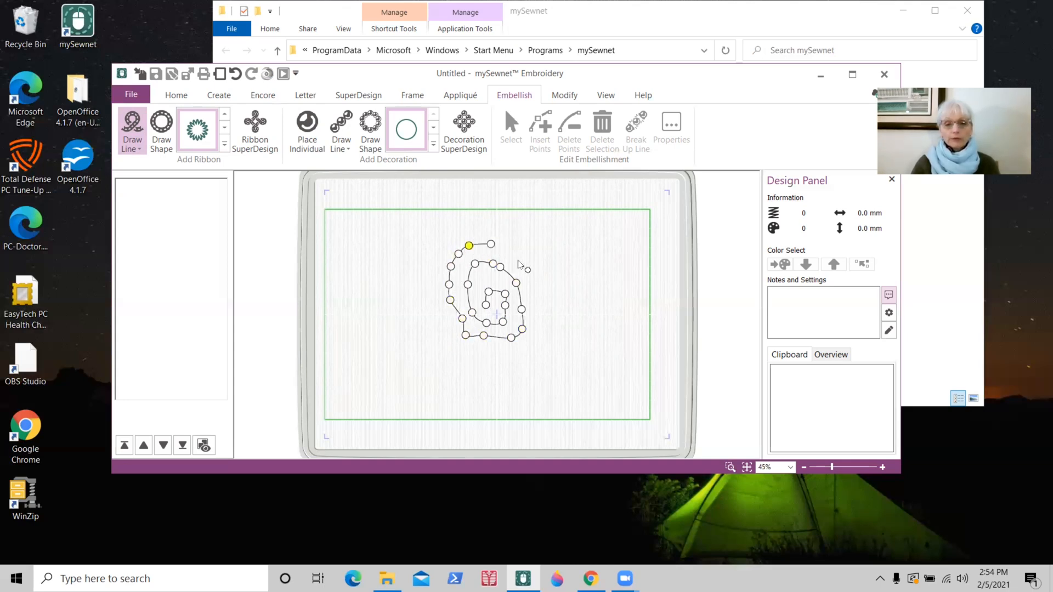
pyautogui.click(518, 261)
pyautogui.click(534, 278)
pyautogui.click(542, 296)
pyautogui.click(544, 317)
pyautogui.click(544, 335)
pyautogui.click(528, 354)
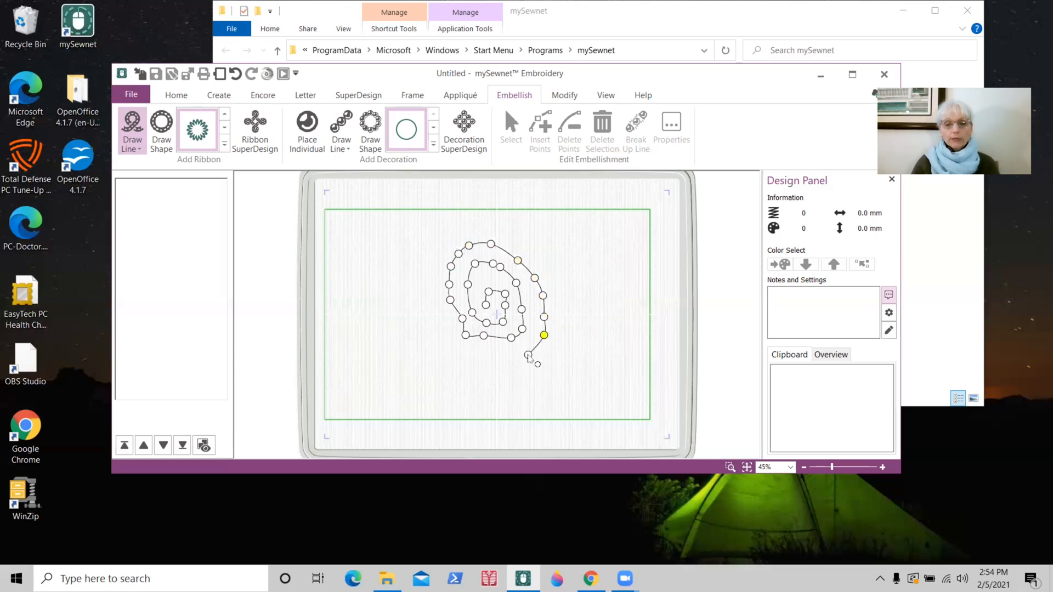
pyautogui.click(517, 358)
pyautogui.click(495, 355)
# Step: Reposition uneven points to smooth the spiral's curves and finish the ribbon line
pyautogui.moveTo(462, 318); pyautogui.dragTo(489, 342)
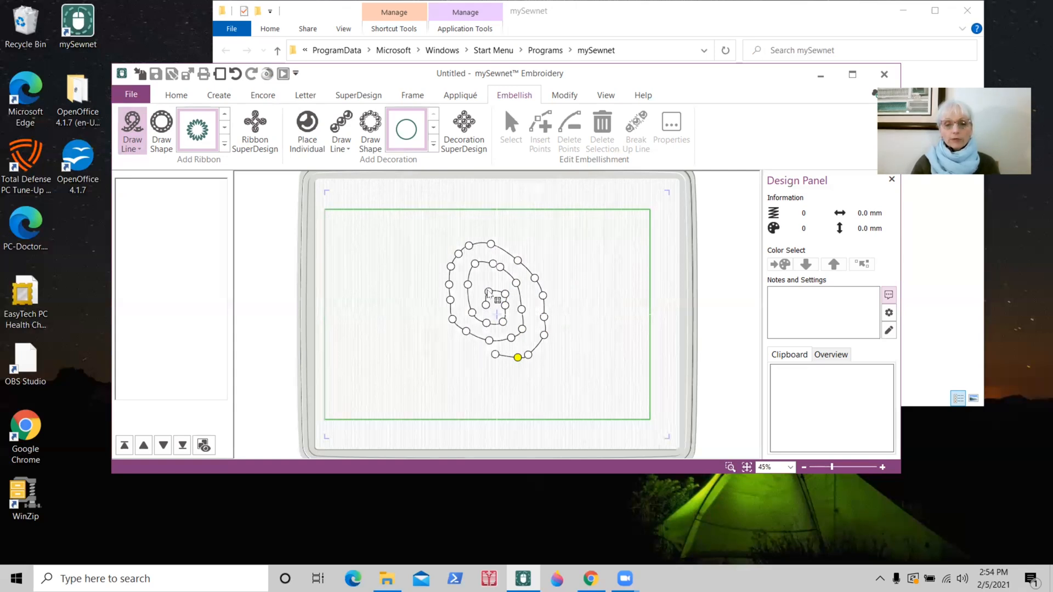
pyautogui.moveTo(489, 292); pyautogui.dragTo(461, 279)
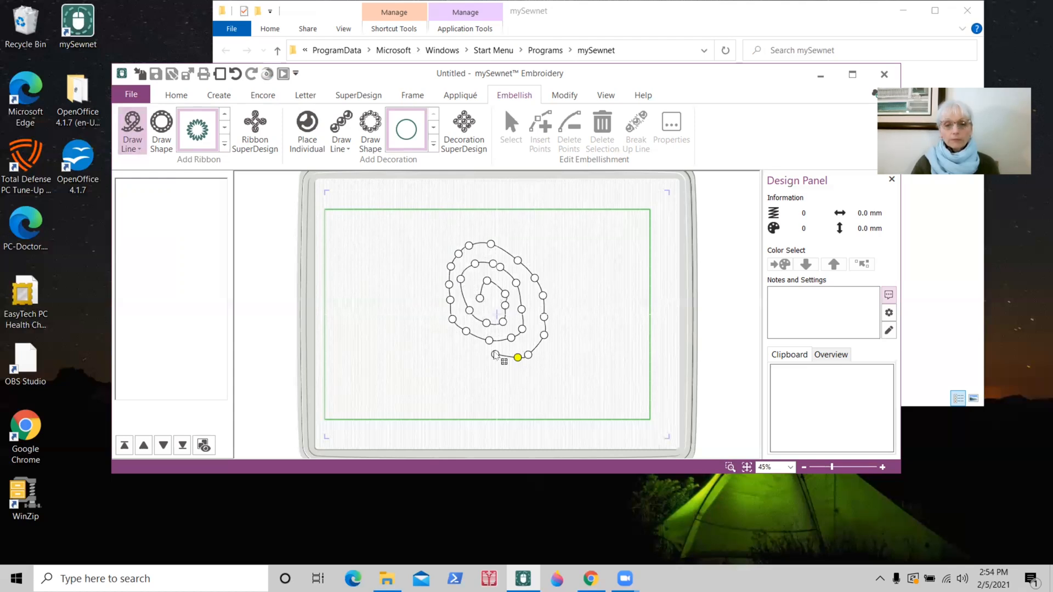
pyautogui.moveTo(495, 355)
pyautogui.mouseDown()
pyautogui.moveTo(485, 359)
pyautogui.moveTo(512, 366)
pyautogui.mouseUp()
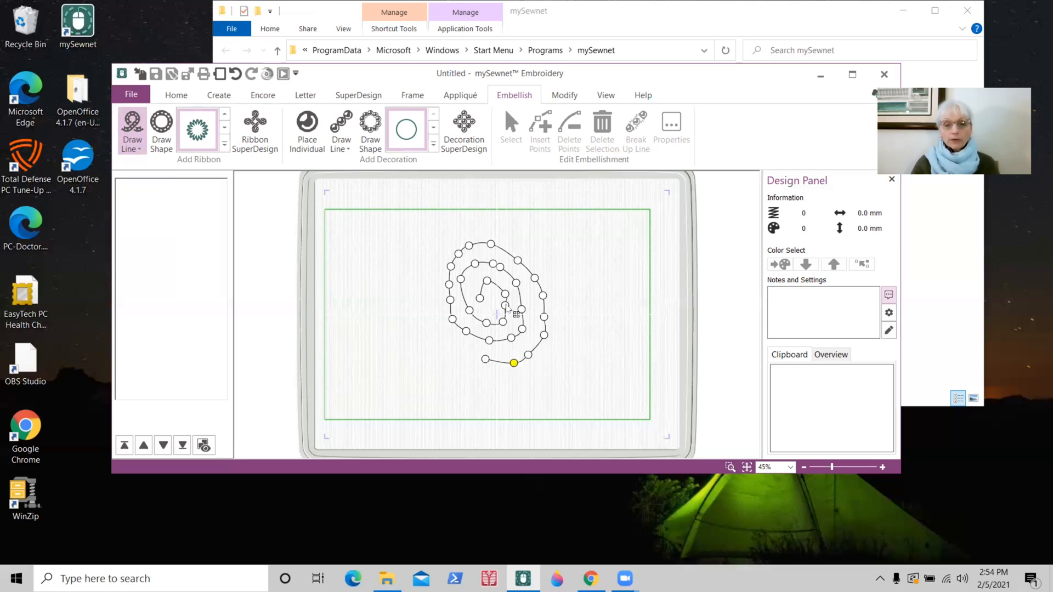
pyautogui.moveTo(505, 306); pyautogui.dragTo(505, 269)
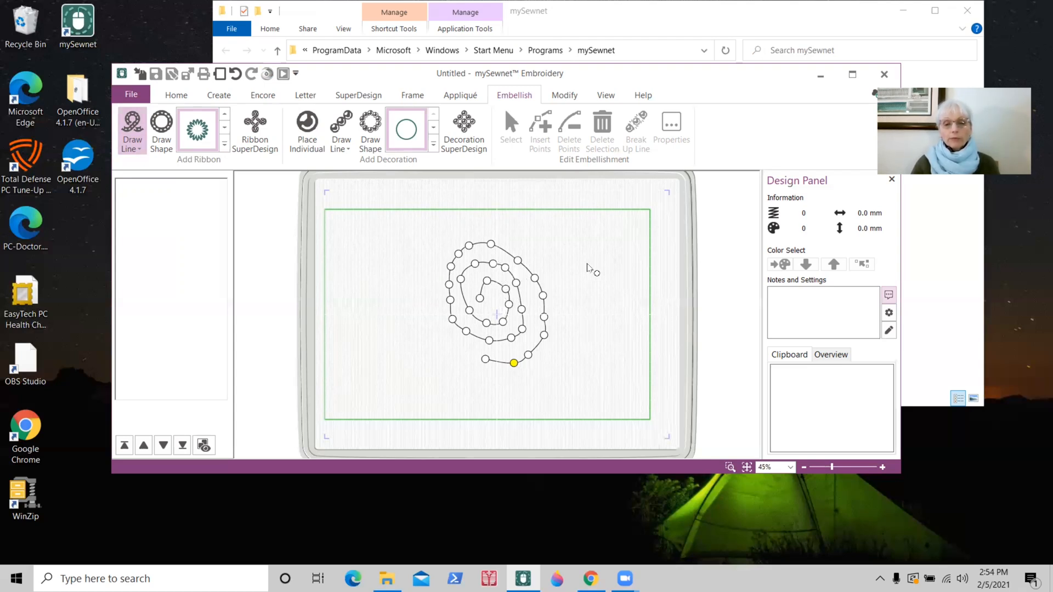
pyautogui.press('Return')
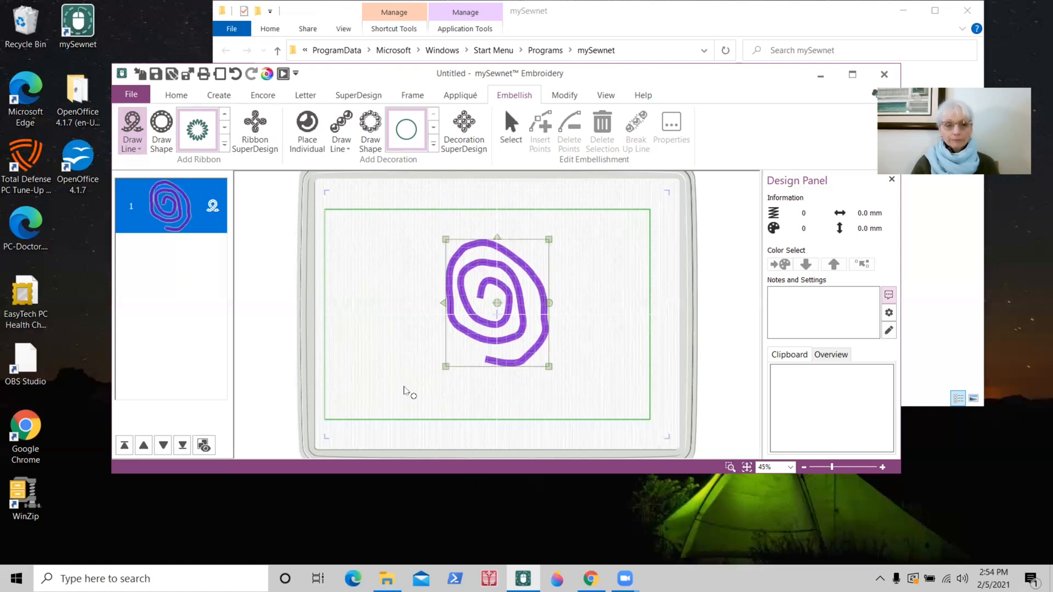
# Step: Delete the purple spiral ribbon and return to the Embellish tools
pyautogui.click(187, 98)
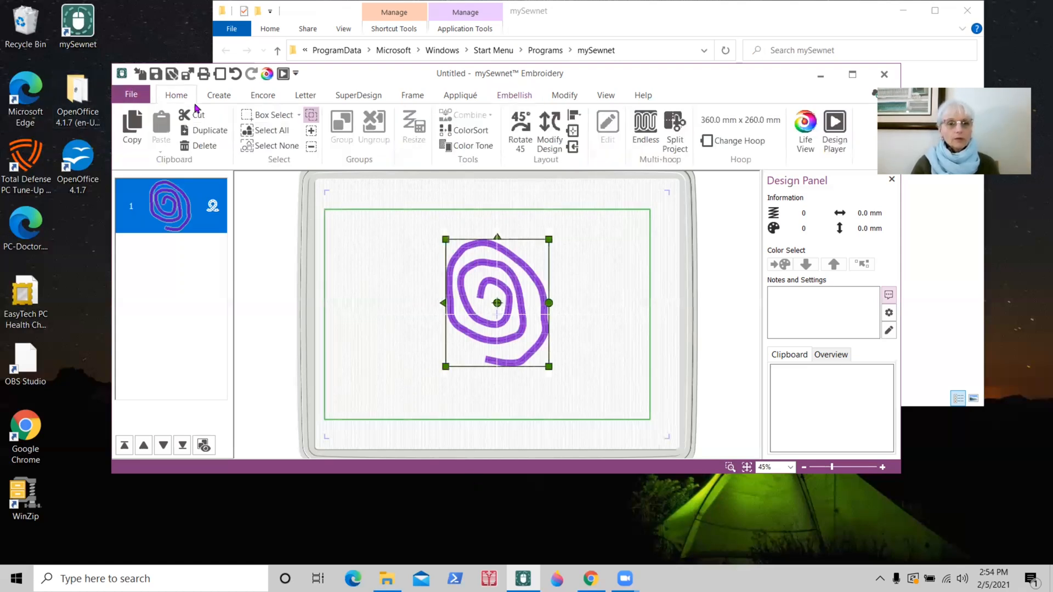
pyautogui.click(199, 144)
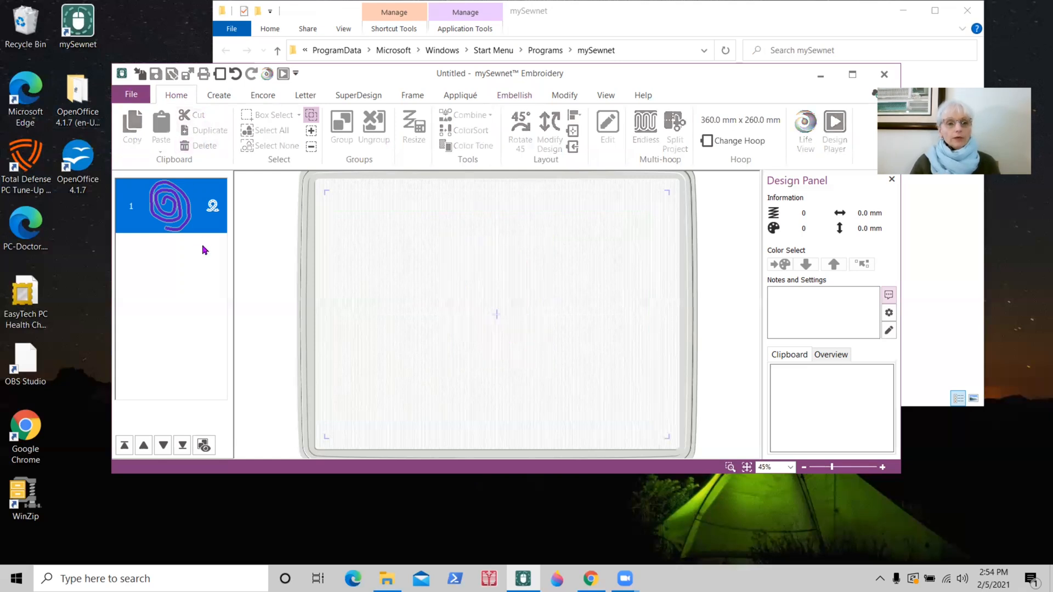
pyautogui.click(515, 96)
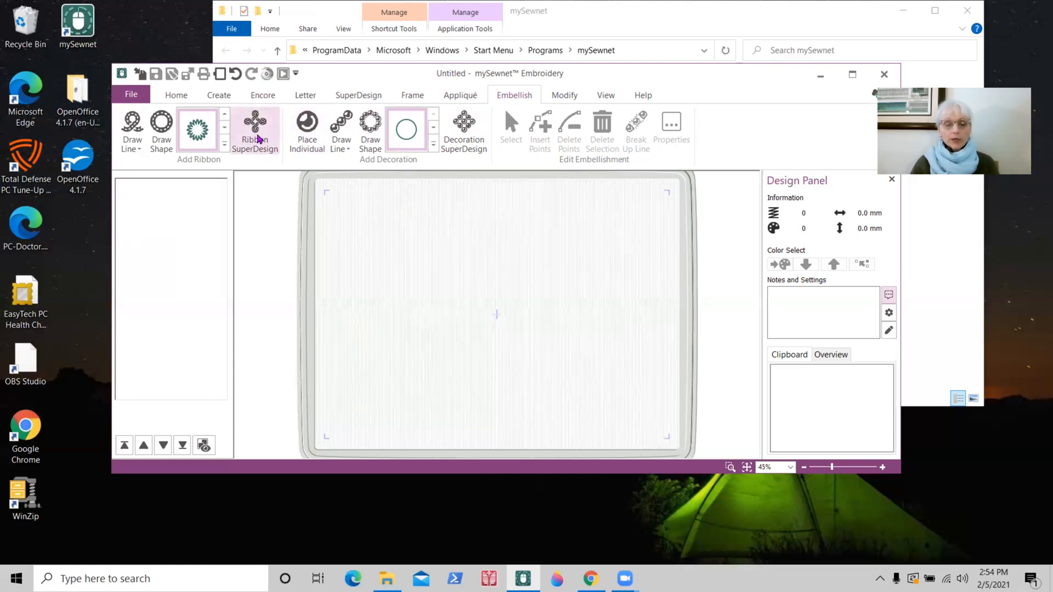
pyautogui.moveTo(201, 124)
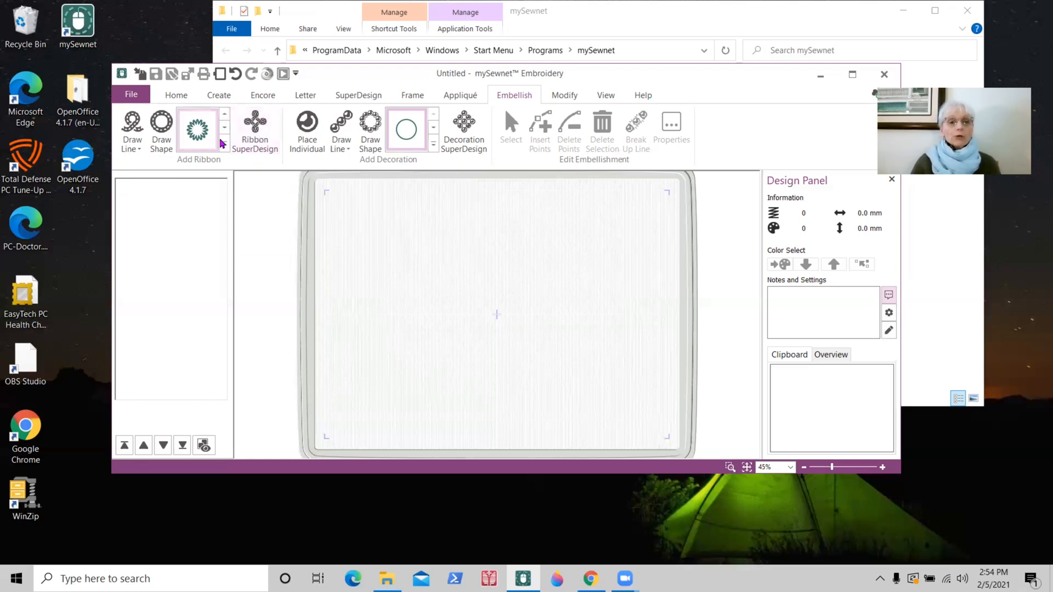
# Step: Add the Monkey SuperDesign from Cute Animals 2 to the hoop at a size of 200 mm
pyautogui.moveTo(186, 147)
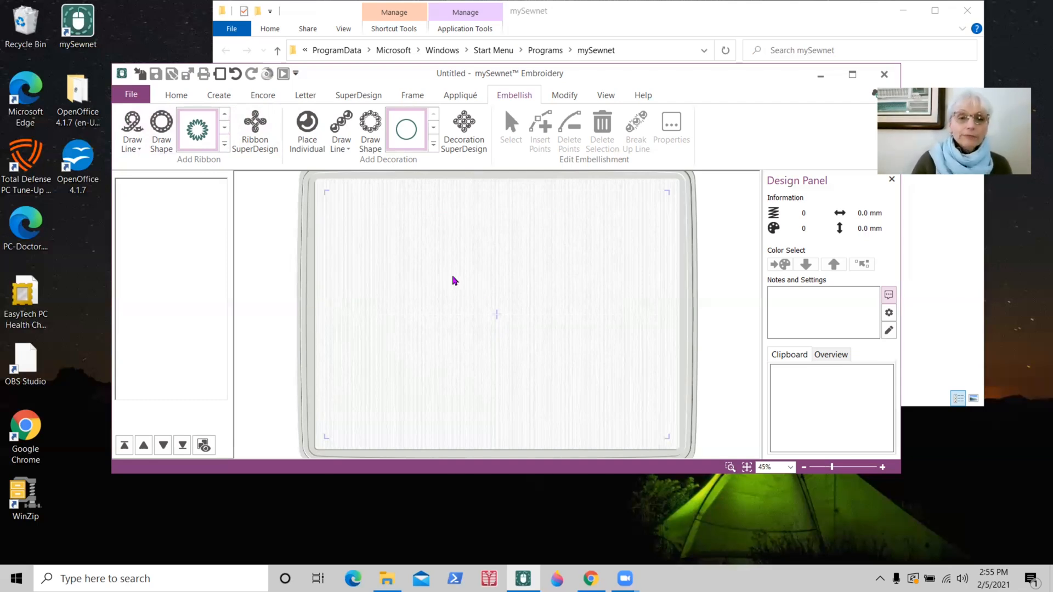
pyautogui.click(359, 96)
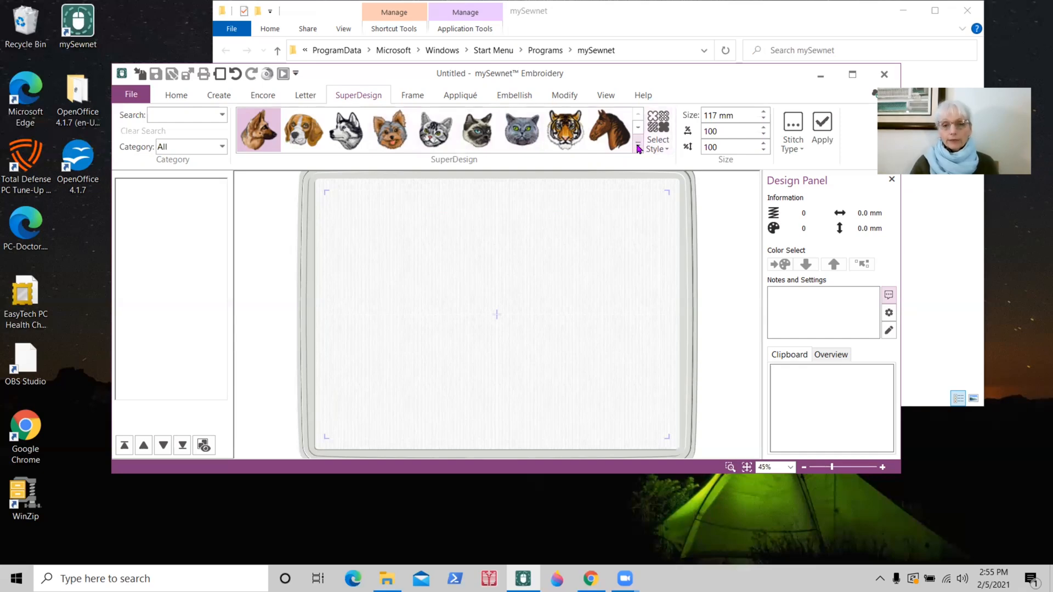
pyautogui.click(638, 145)
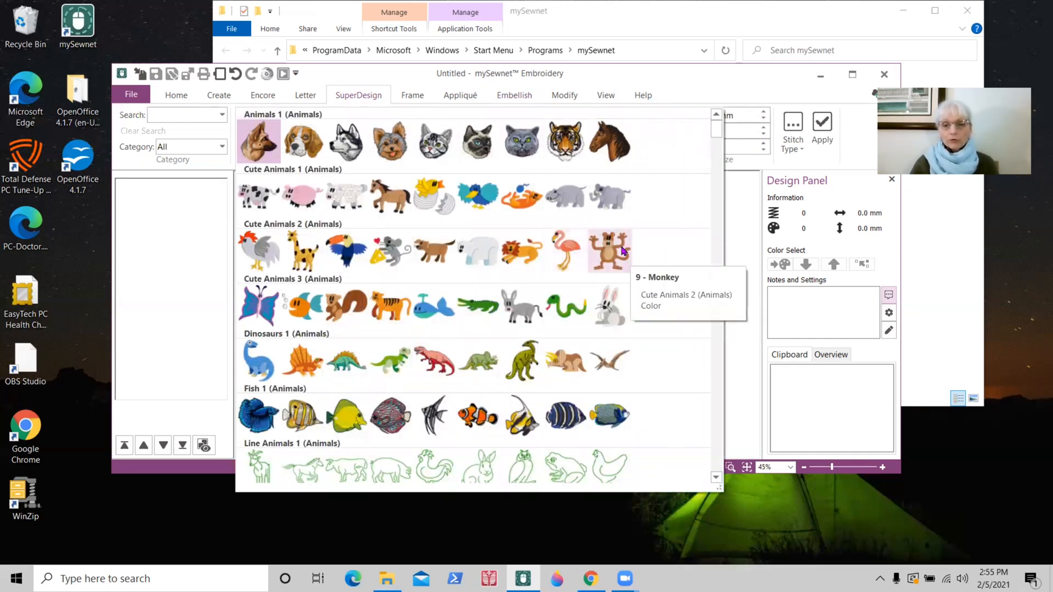
pyautogui.click(611, 255)
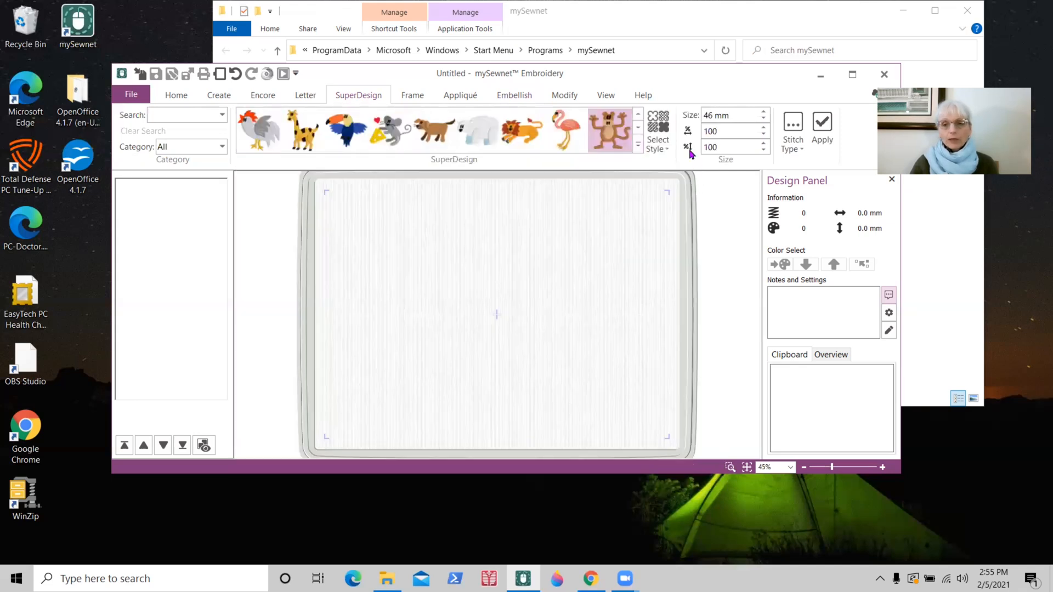
pyautogui.doubleClick(711, 117)
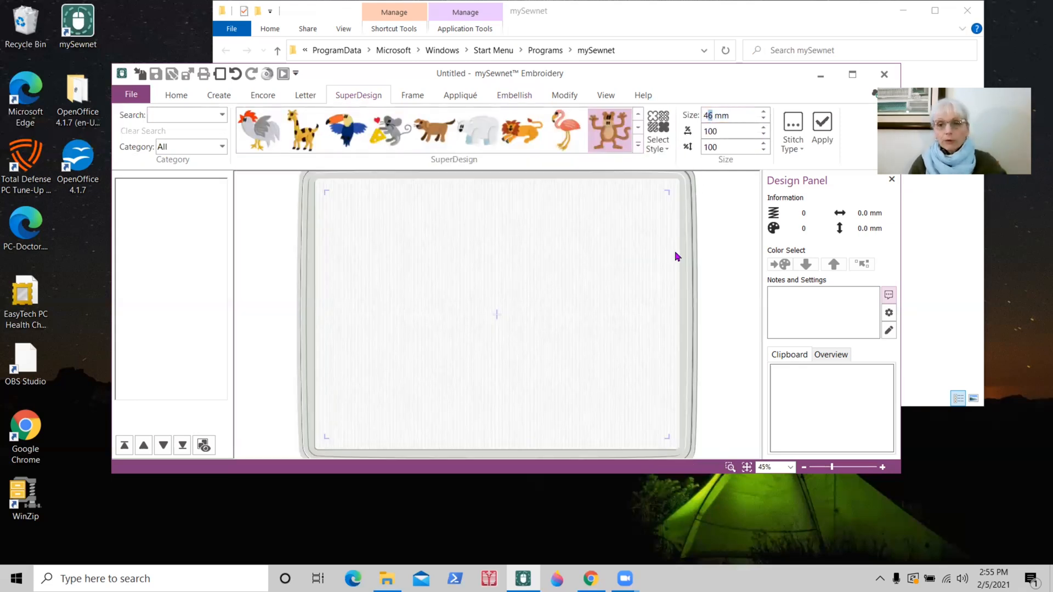
pyautogui.write('2')
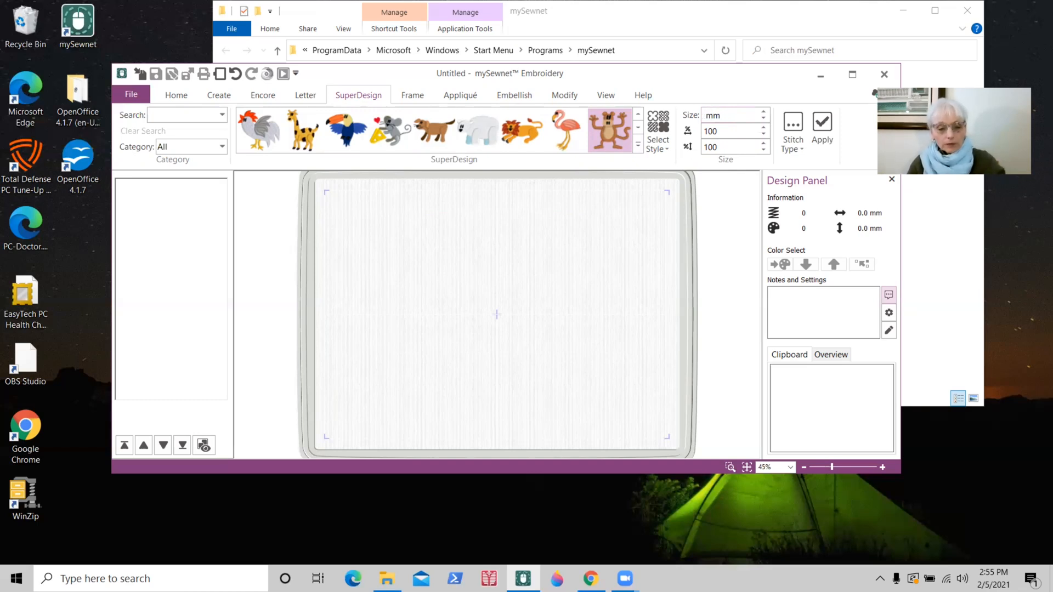
pyautogui.write('00')
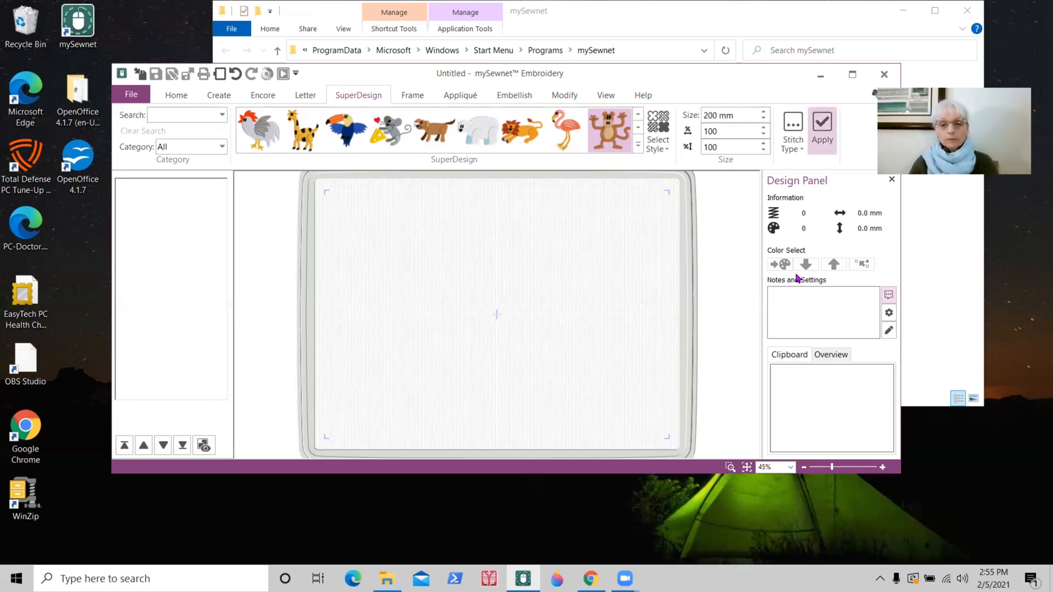
pyautogui.click(822, 130)
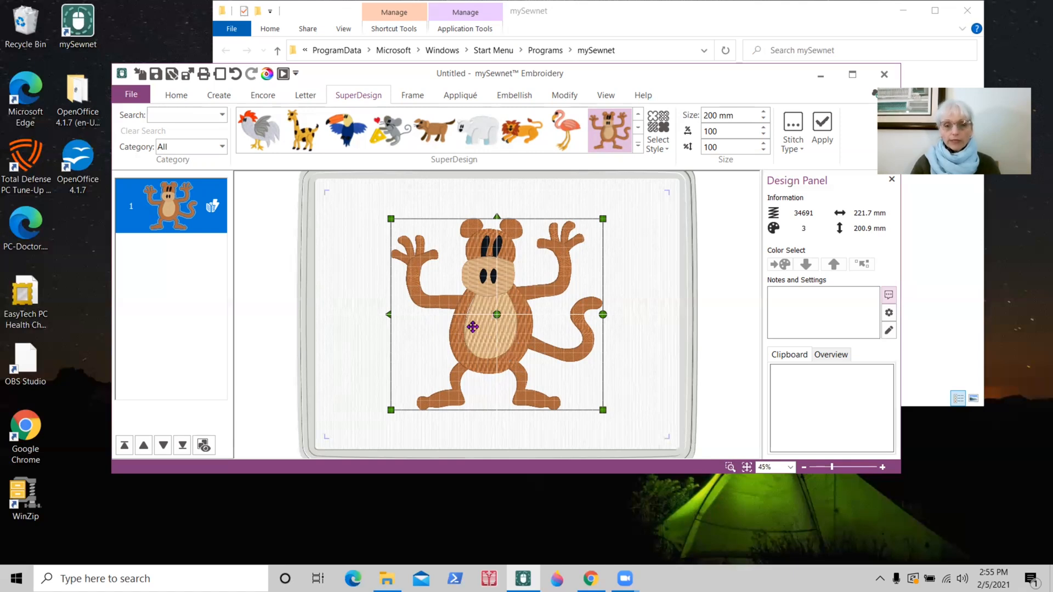
# Step: Move the monkey toward the hoop's upper edge and open the Digitizing module from the creation tools
pyautogui.moveTo(471, 309); pyautogui.dragTo(476, 340)
pyautogui.moveTo(508, 282); pyautogui.dragTo(509, 223)
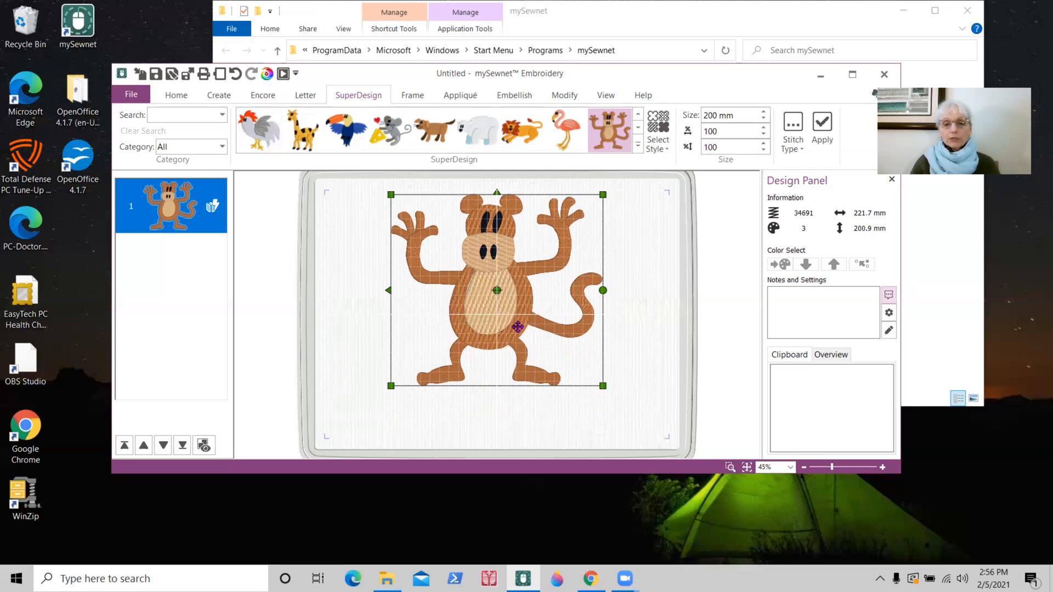
pyautogui.click(218, 97)
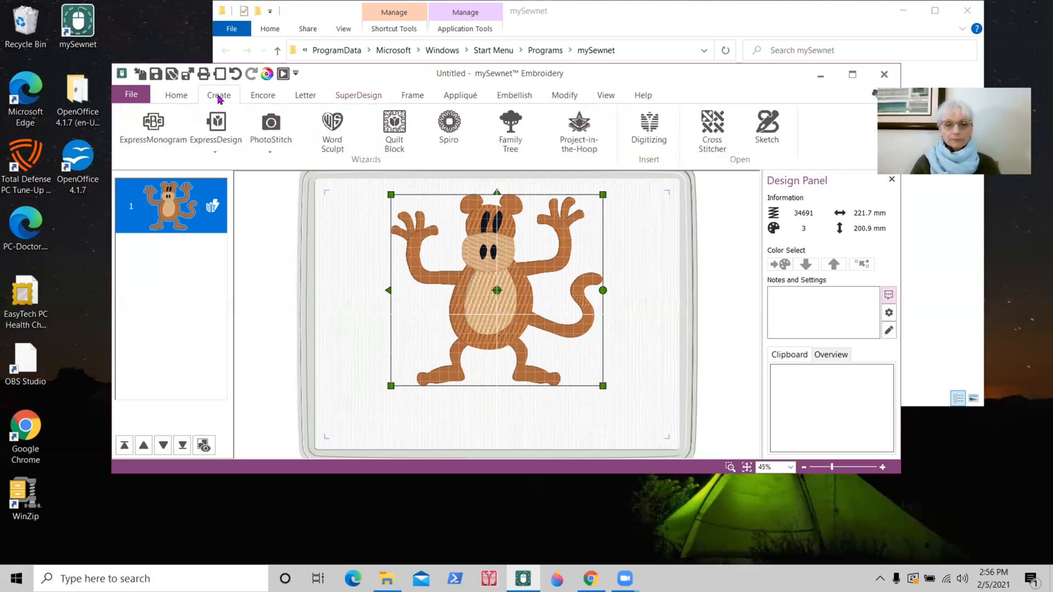
pyautogui.click(654, 129)
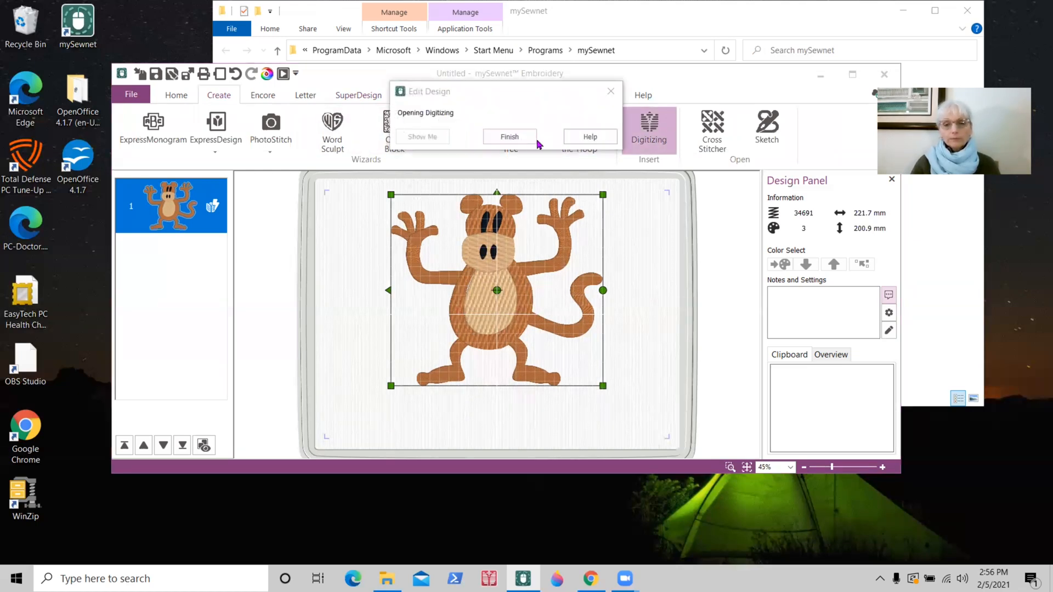
pyautogui.click(510, 136)
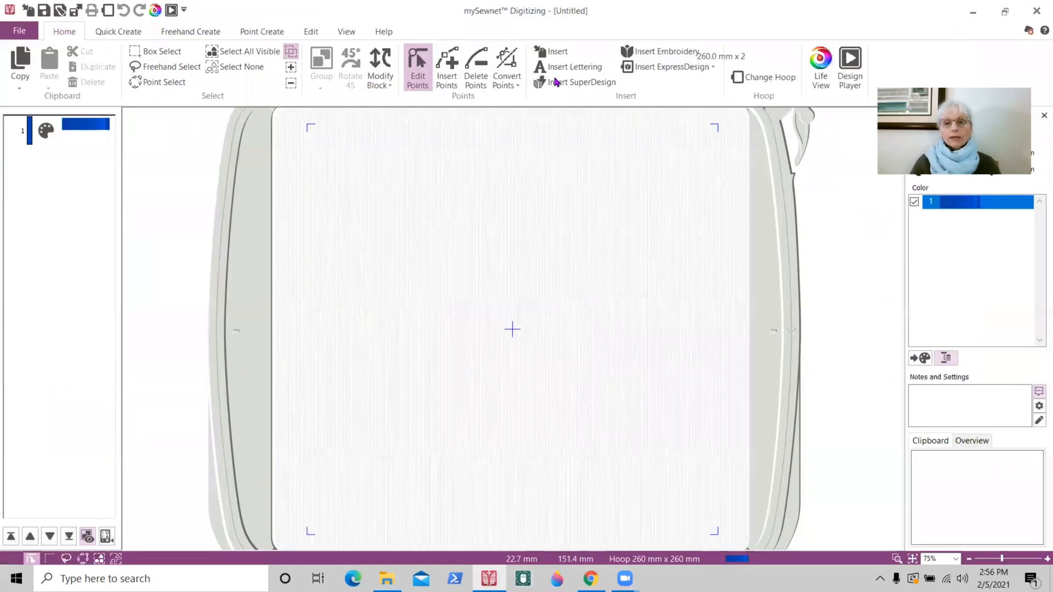
# Step: Insert the Monkey SuperDesign at 200 mm in Color style into the digitizing hoop and close the insertion dialog
pyautogui.click(576, 84)
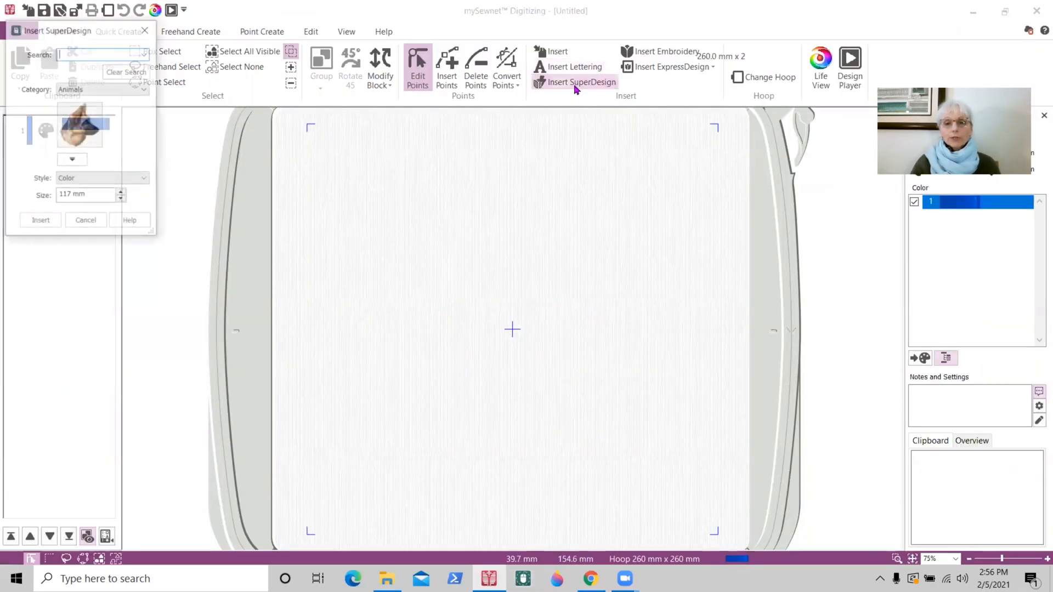
pyautogui.click(72, 160)
pyautogui.click(547, 181)
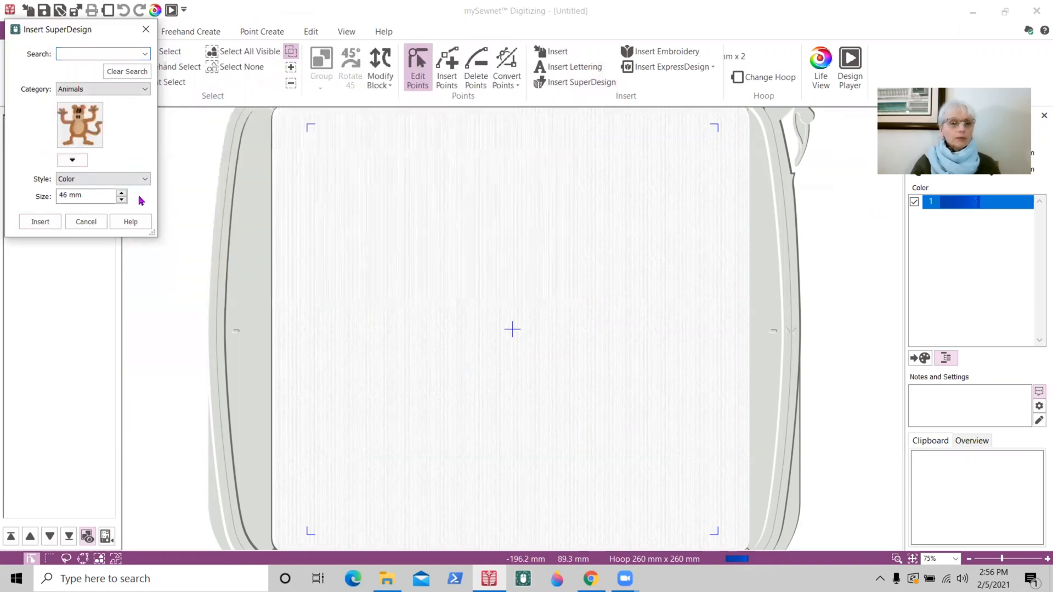
pyautogui.doubleClick(65, 196)
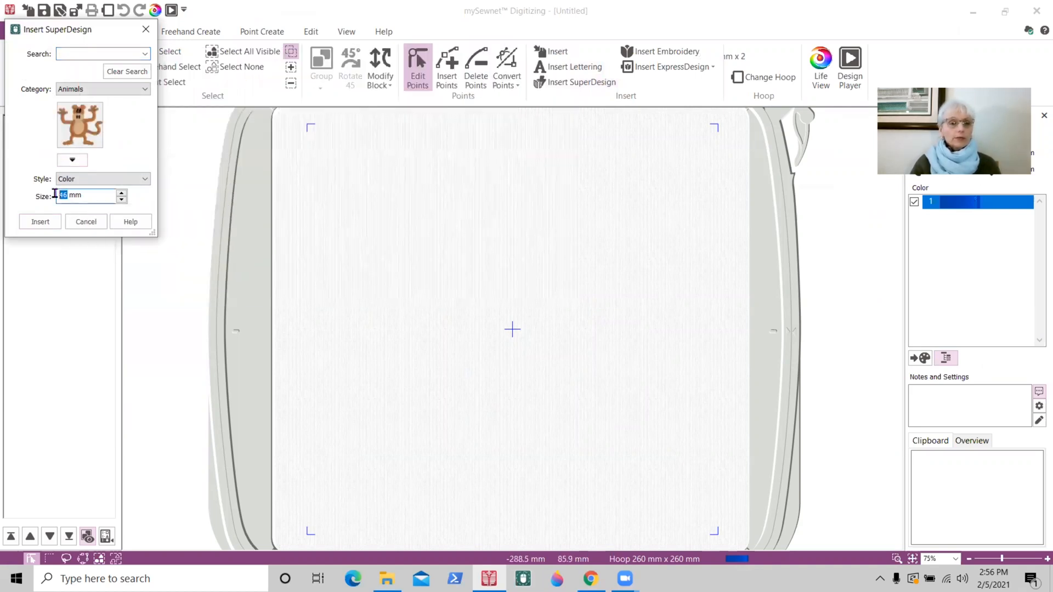
pyautogui.write('200')
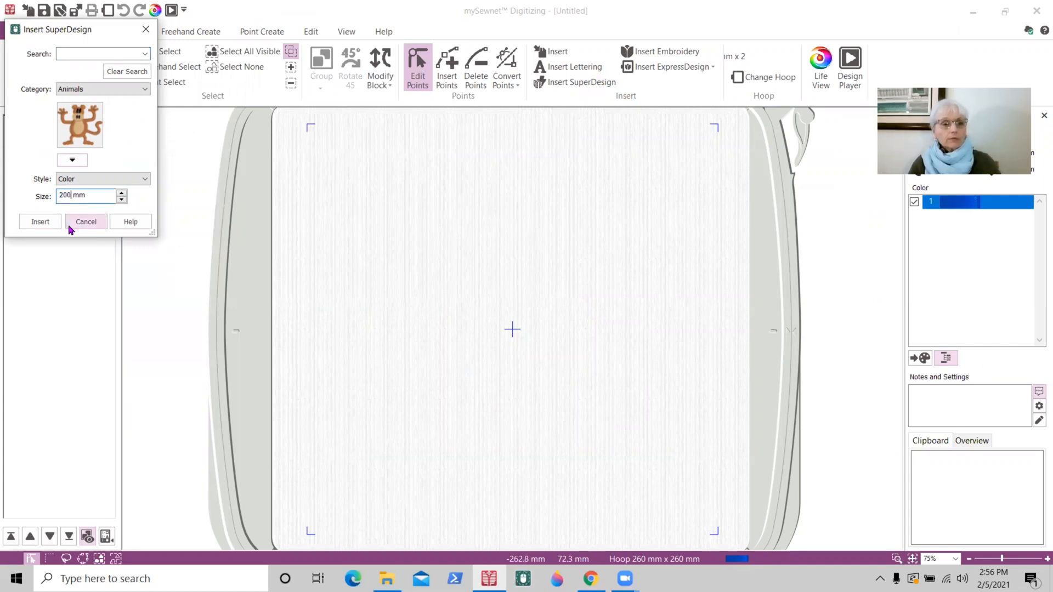
pyautogui.click(40, 222)
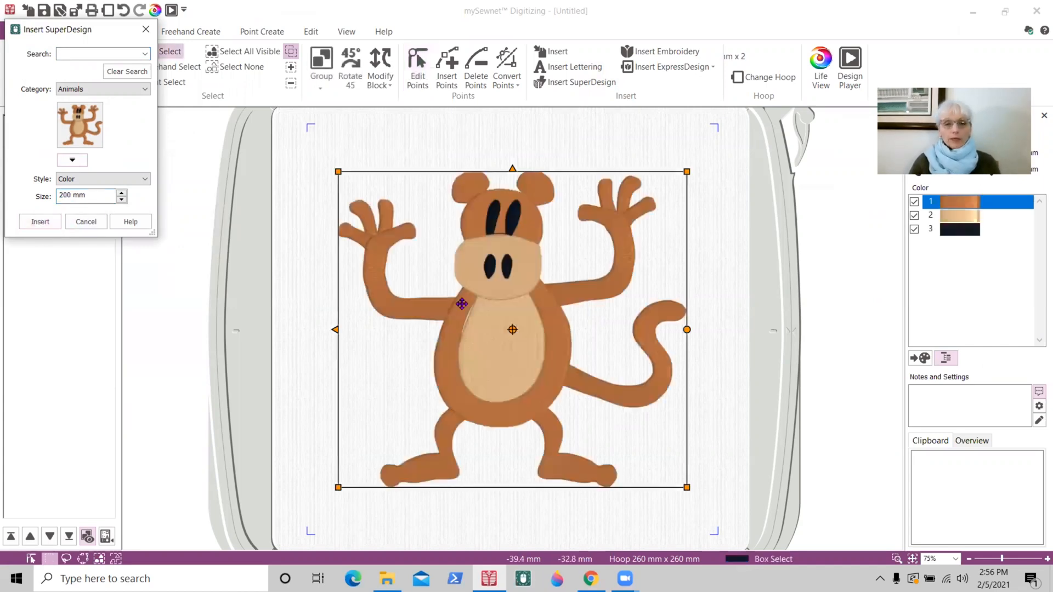
pyautogui.click(146, 28)
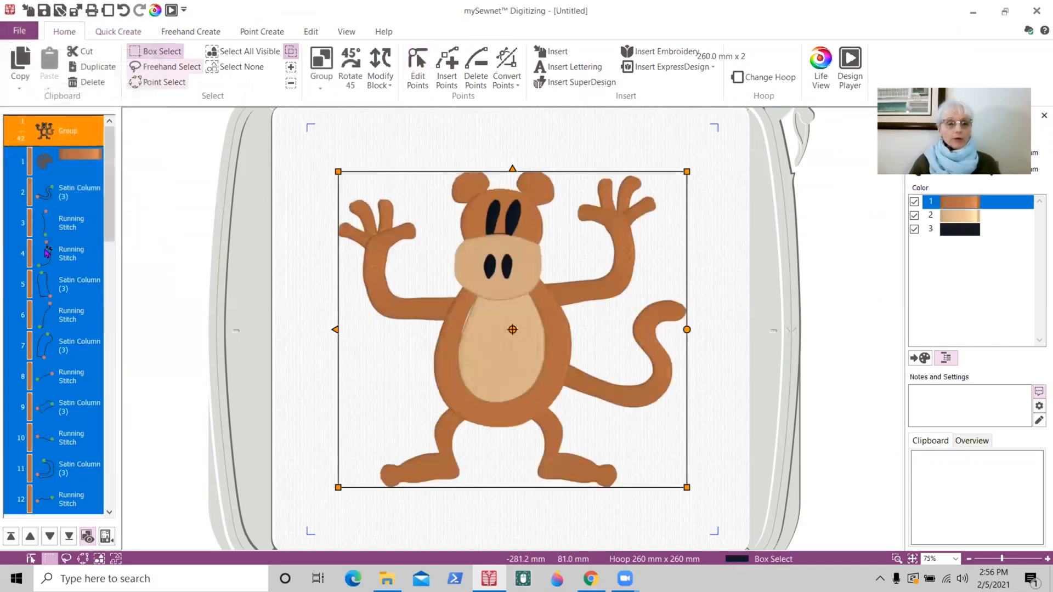
# Step: Find the brown pattern fill around the monkey's body in the object list and delete it
pyautogui.click(46, 235)
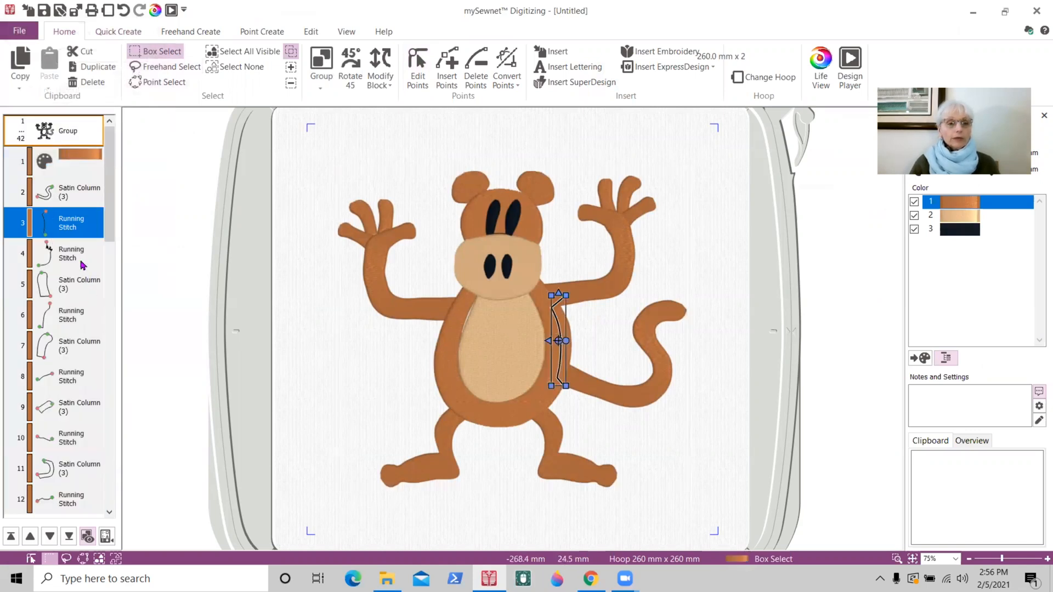
pyautogui.click(52, 261)
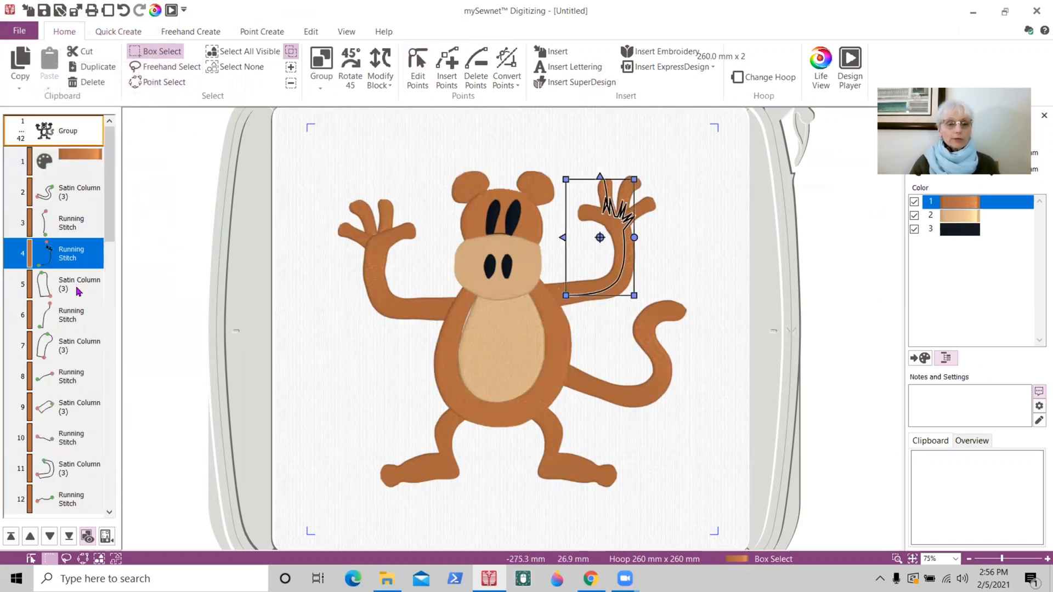
pyautogui.click(78, 291)
pyautogui.click(76, 316)
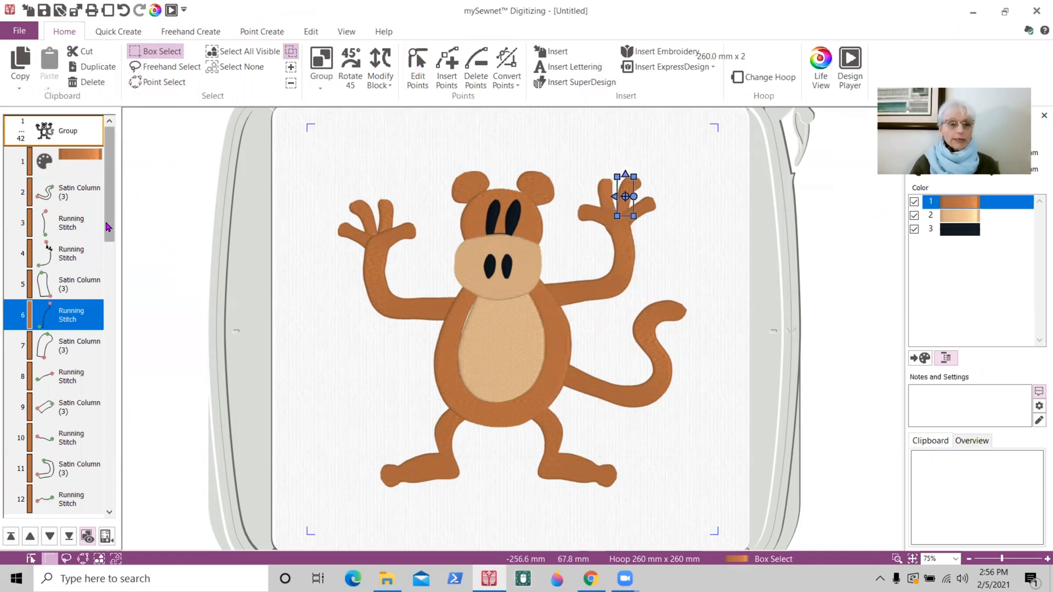
pyautogui.moveTo(108, 226); pyautogui.dragTo(120, 376)
pyautogui.click(55, 408)
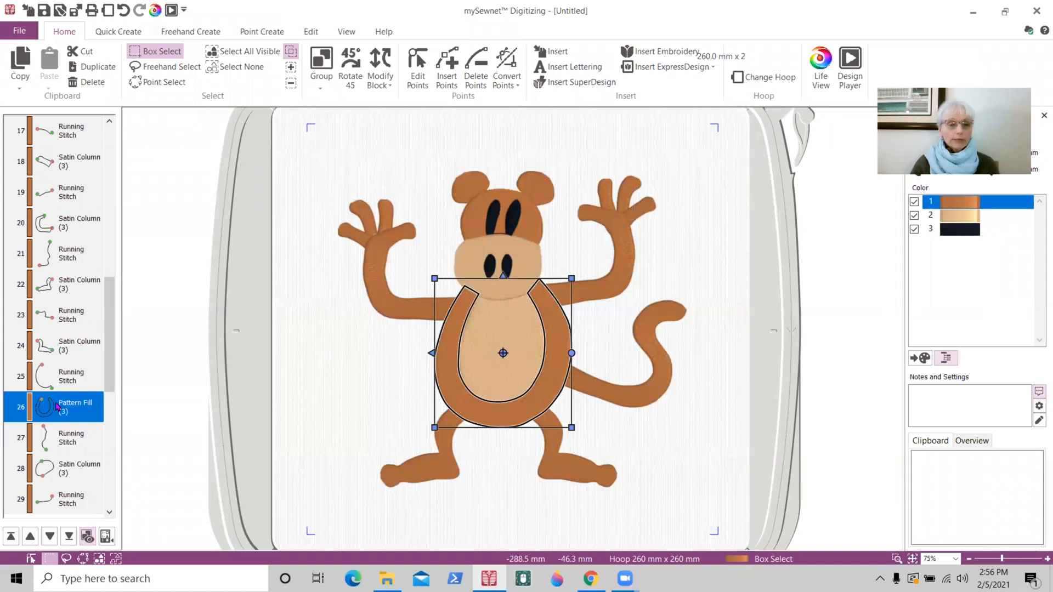
pyautogui.rightClick(57, 406)
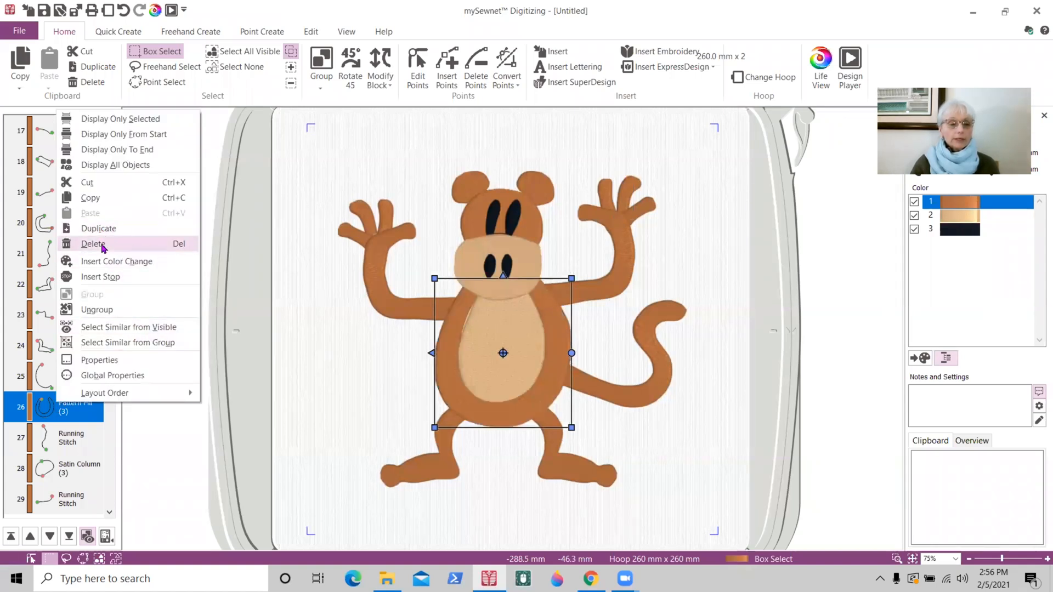
pyautogui.click(103, 248)
# Step: Delete the running stitch that curves around the belly on the monkey's body
pyautogui.click(73, 383)
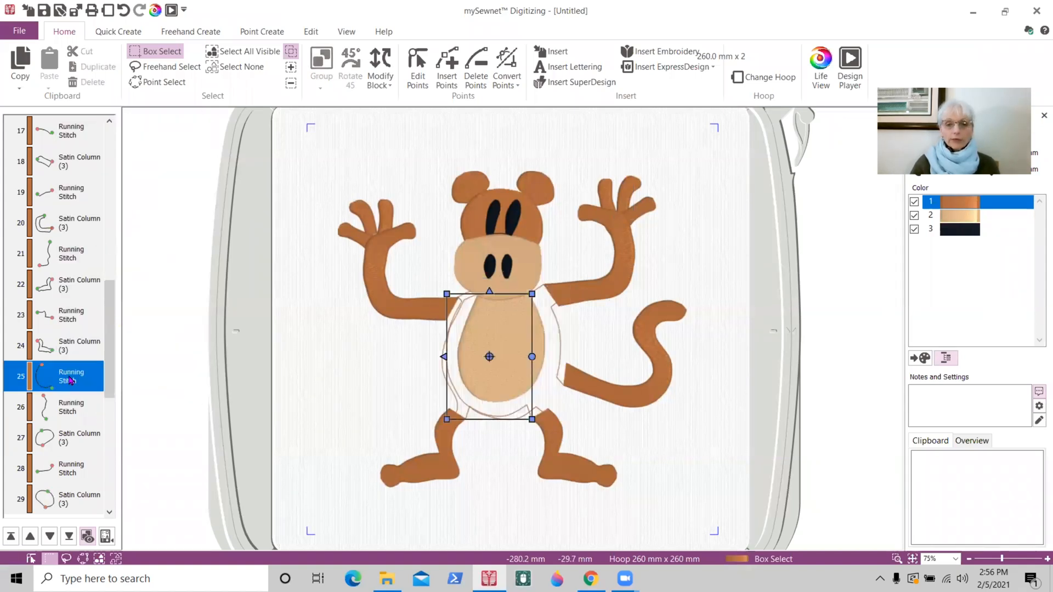
pyautogui.rightClick(70, 379)
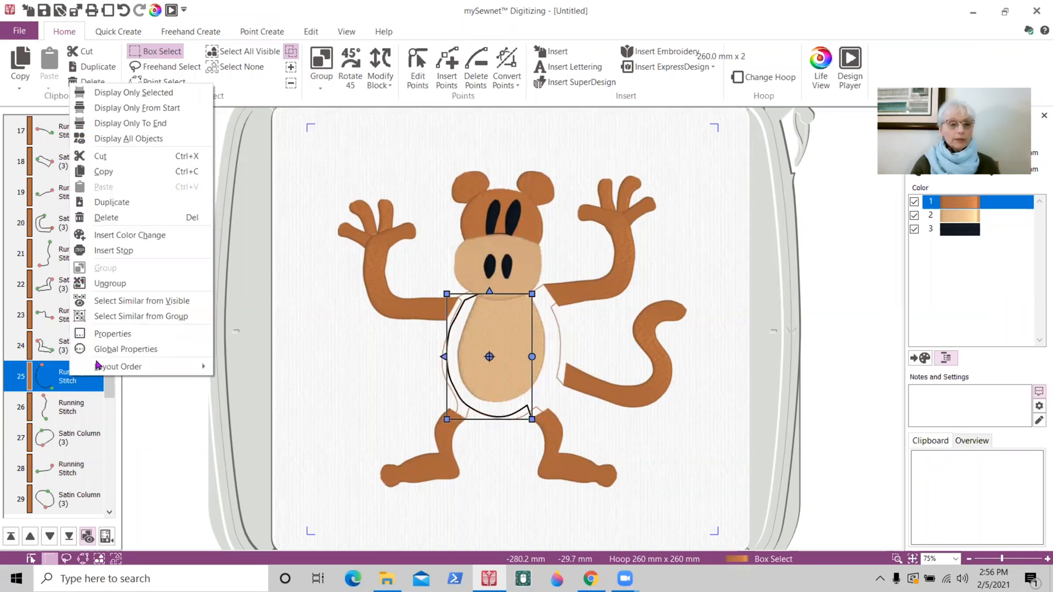
pyautogui.click(116, 217)
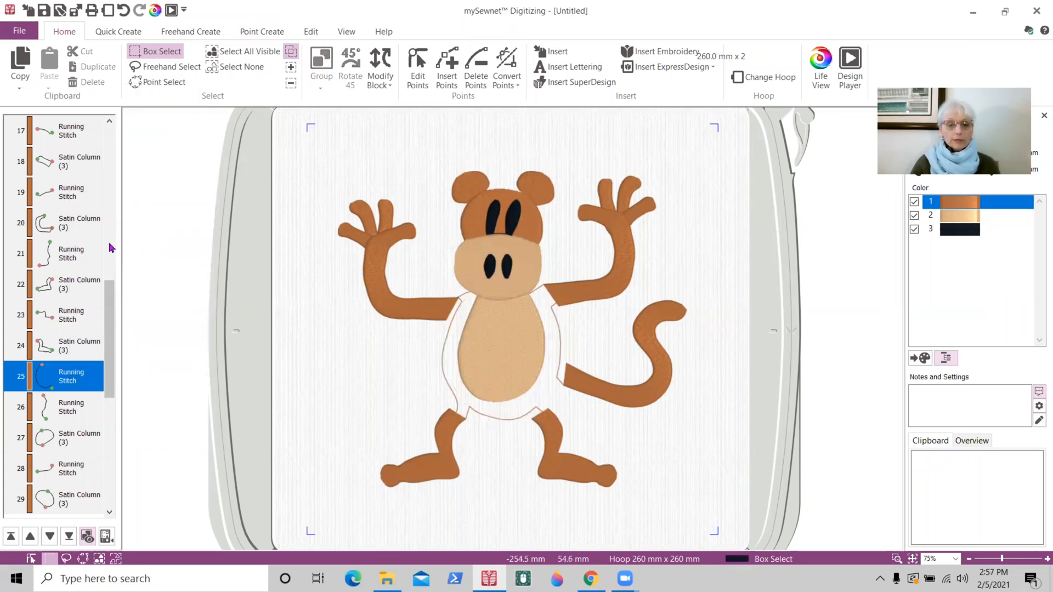
# Step: Check the objects around the deleted stitch, and delete the tan pattern fill of the monkey's belly
pyautogui.click(70, 408)
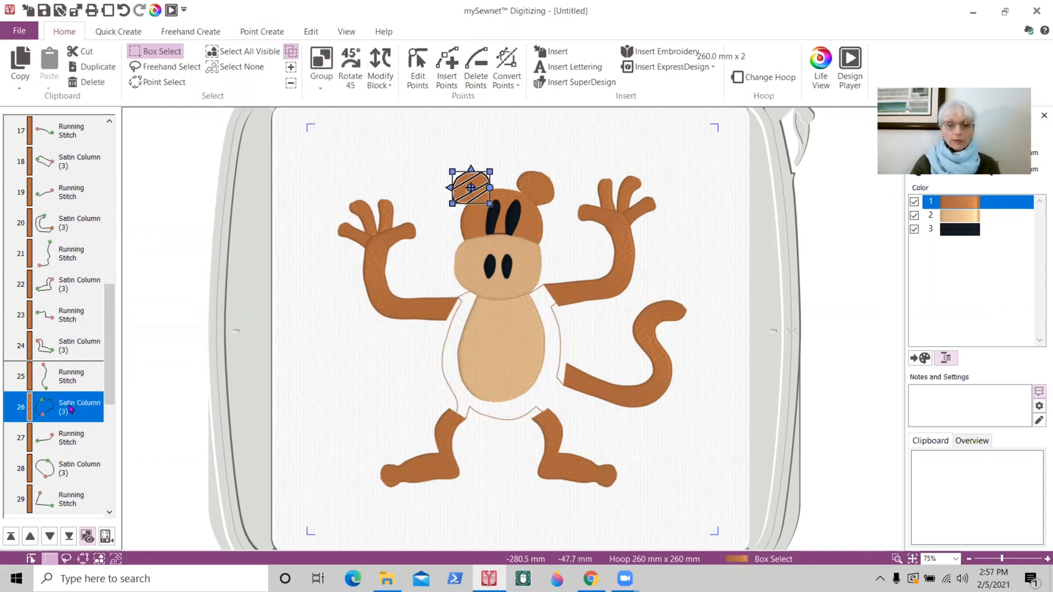
pyautogui.click(67, 376)
pyautogui.click(68, 348)
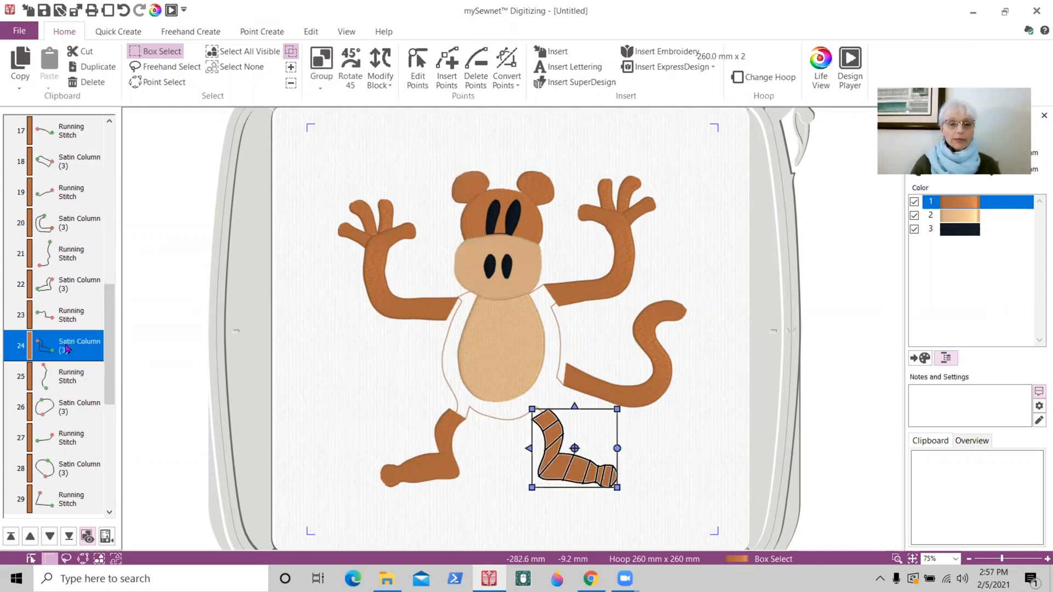
pyautogui.click(65, 444)
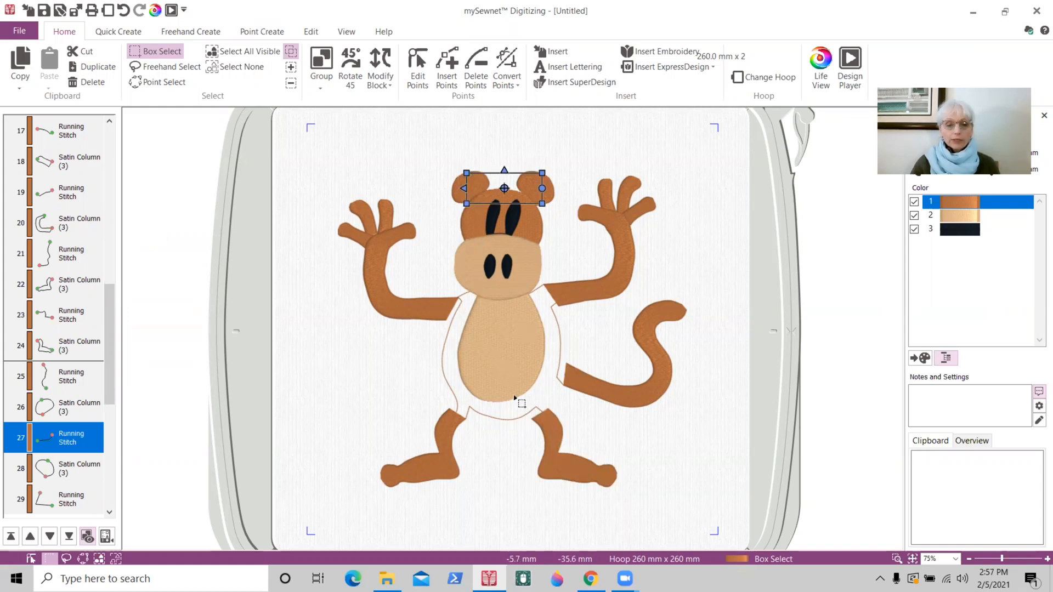
pyautogui.moveTo(100, 396)
pyautogui.mouseDown()
pyautogui.moveTo(104, 340)
pyautogui.moveTo(110, 392)
pyautogui.mouseUp()
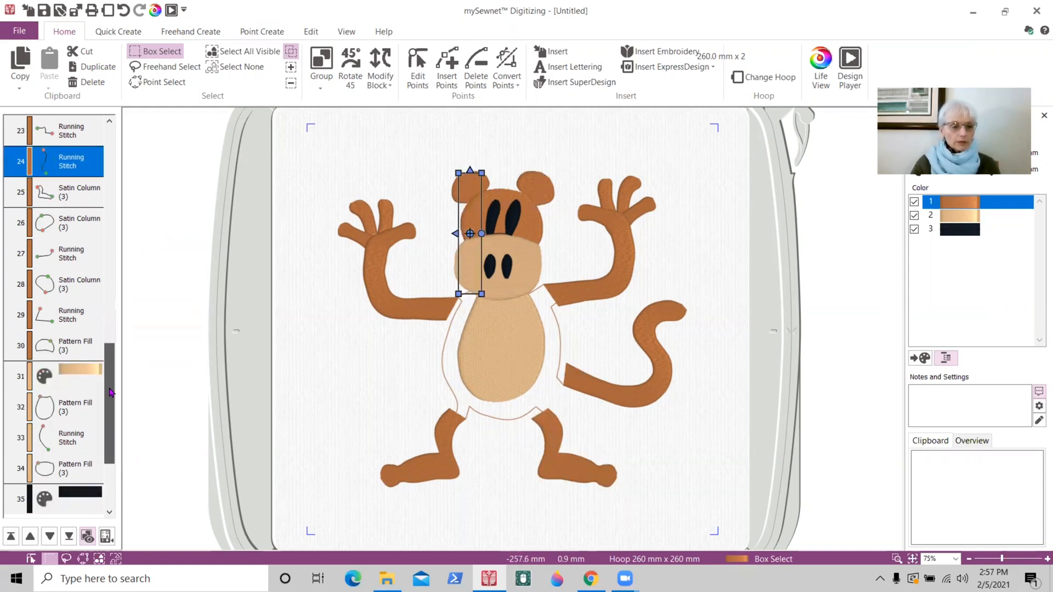
pyautogui.click(88, 409)
pyautogui.rightClick(75, 405)
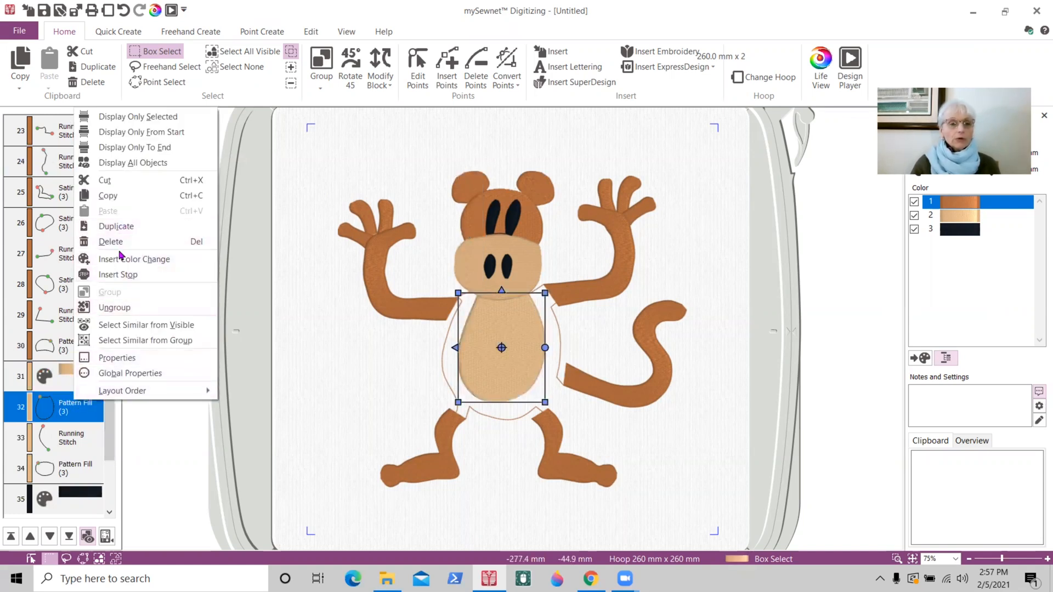
pyautogui.click(120, 245)
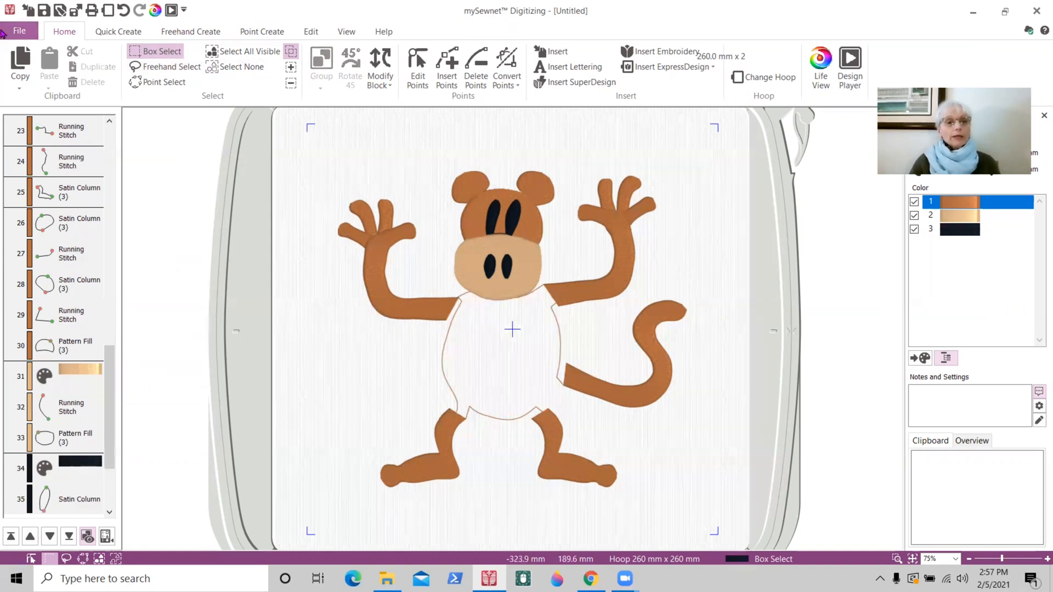
# Step: Open a new, empty mySewnet Embroidery window and maximize it
pyautogui.click(28, 32)
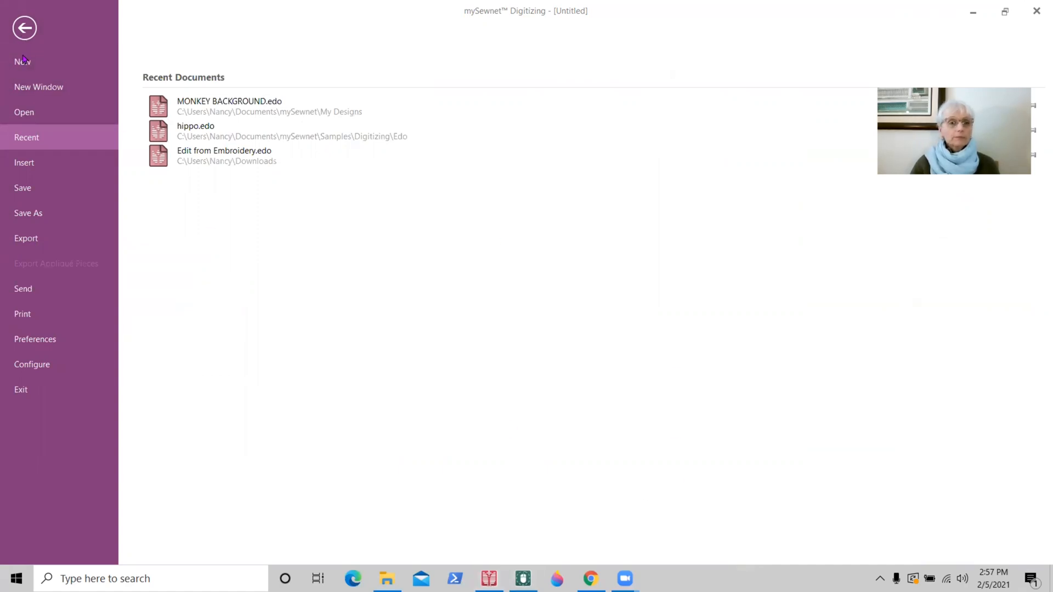
pyautogui.click(34, 91)
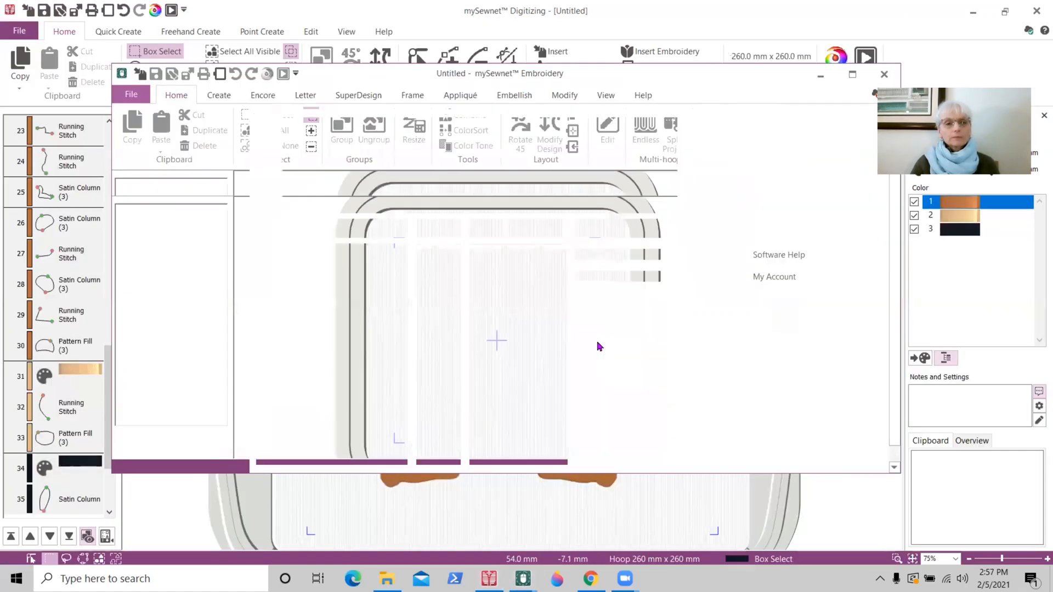
pyautogui.click(852, 74)
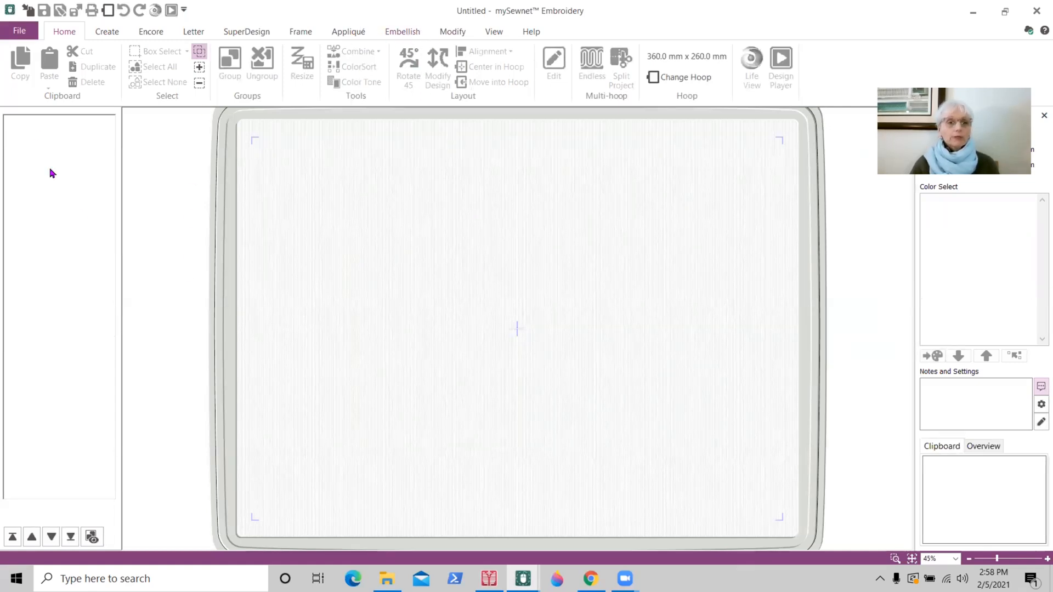
# Step: Insert the monkey.vp4 design from the My Designs folder into the empty project and deselect it
pyautogui.click(19, 32)
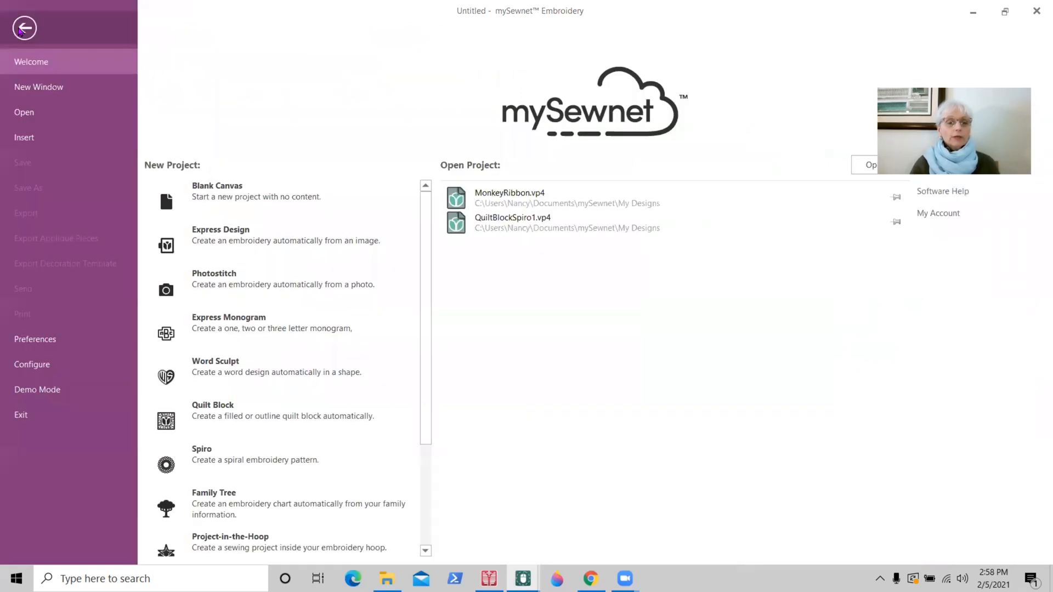
pyautogui.click(24, 137)
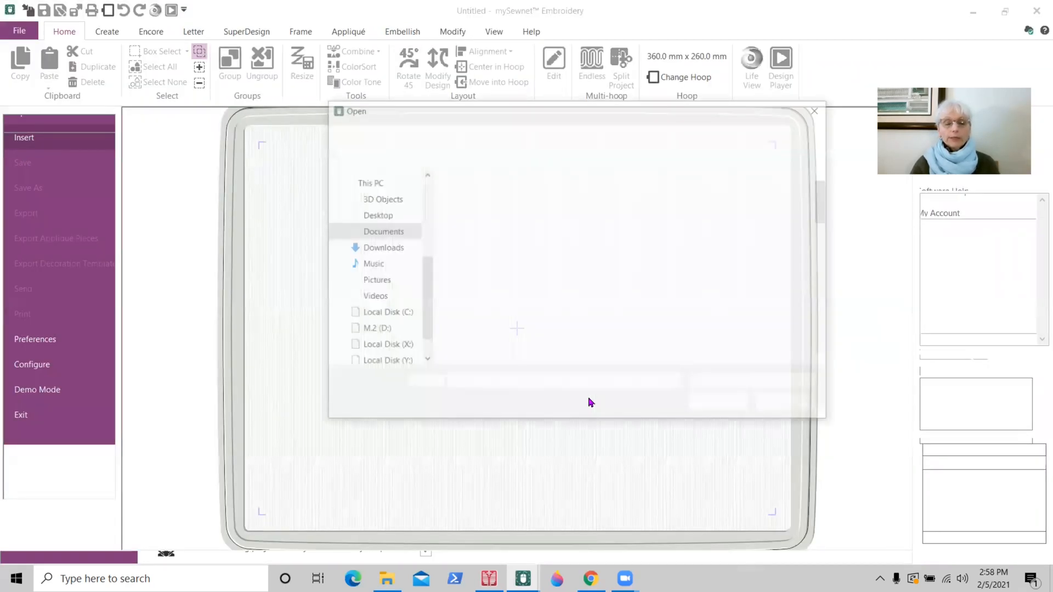
pyautogui.moveTo(826, 217); pyautogui.dragTo(829, 252)
pyautogui.click(485, 248)
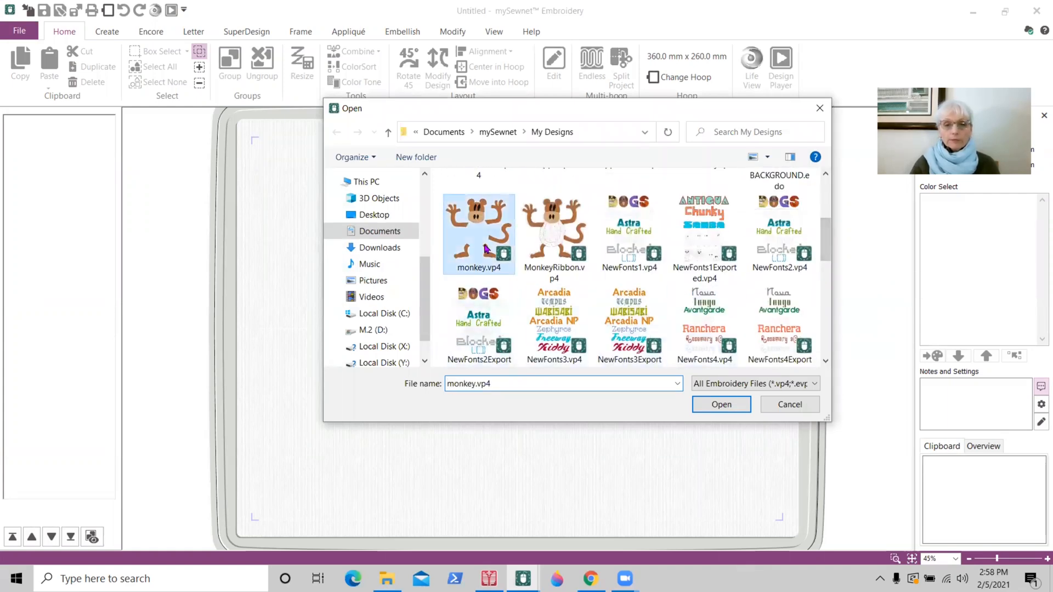
pyautogui.click(723, 405)
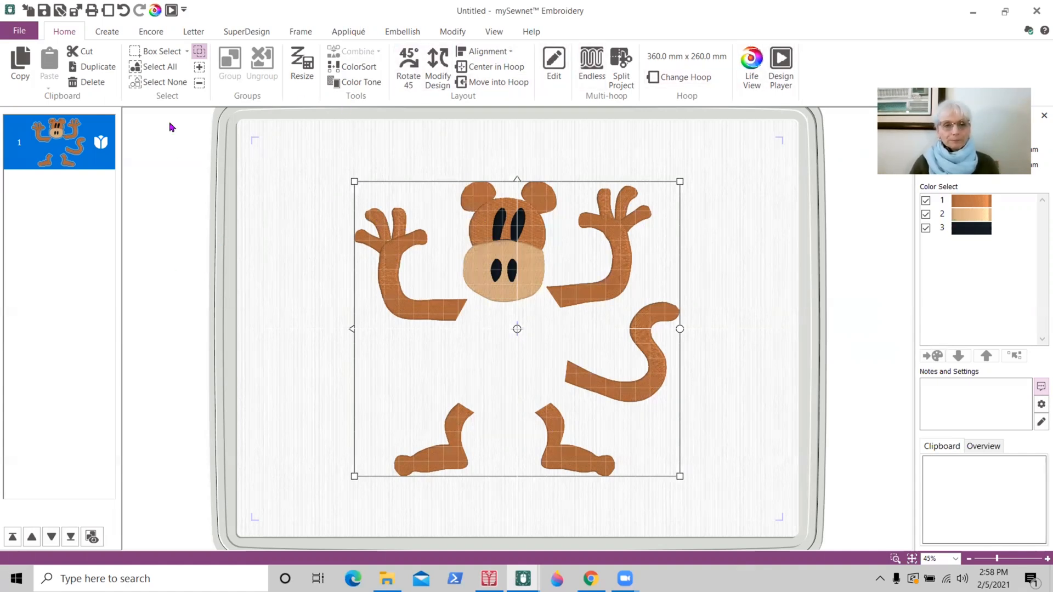
pyautogui.click(162, 221)
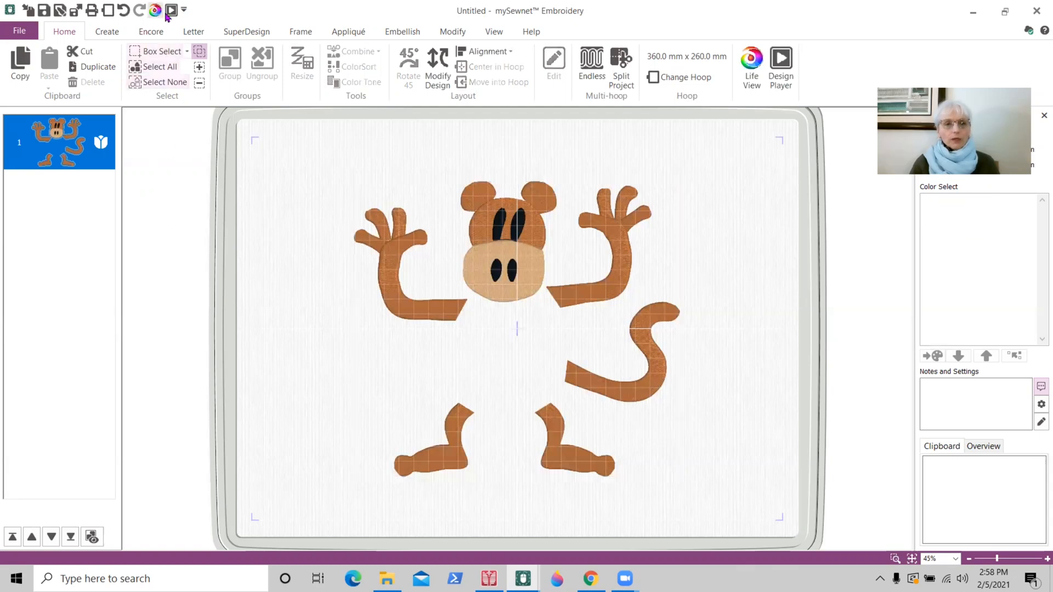
# Step: Find the monkey in the Cute Animals 2 category of the SuperDesign gallery and choose it
pyautogui.click(236, 33)
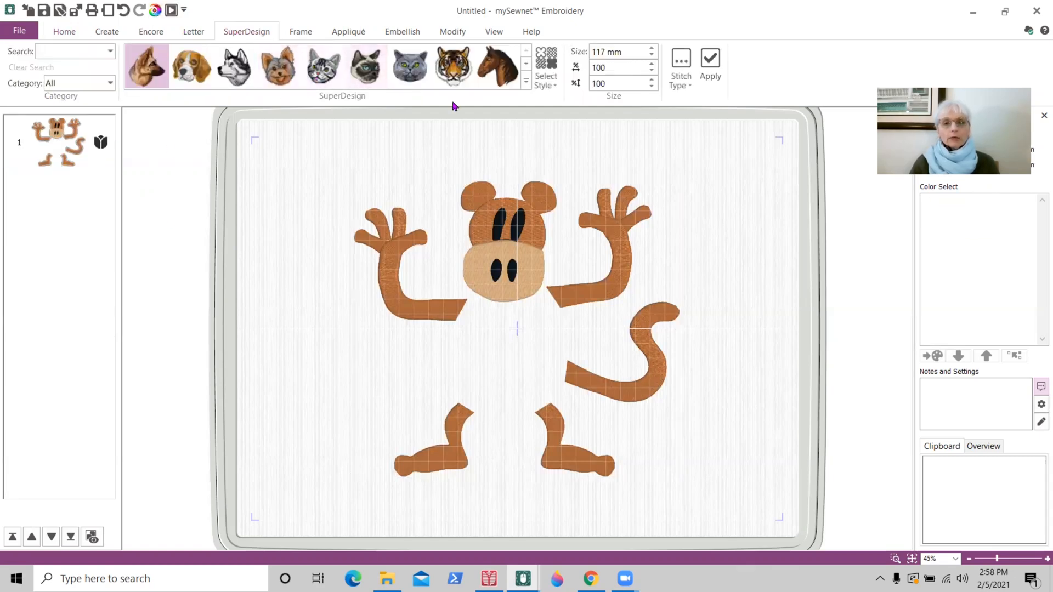
pyautogui.click(525, 82)
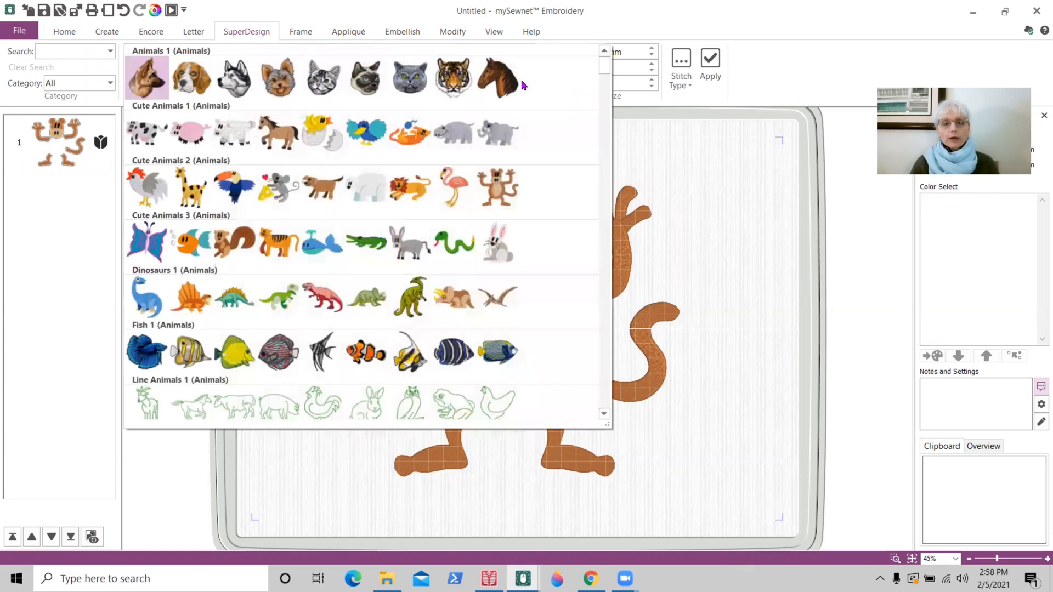
pyautogui.moveTo(605, 67)
pyautogui.mouseDown()
pyautogui.moveTo(608, 91)
pyautogui.moveTo(595, 82)
pyautogui.mouseUp()
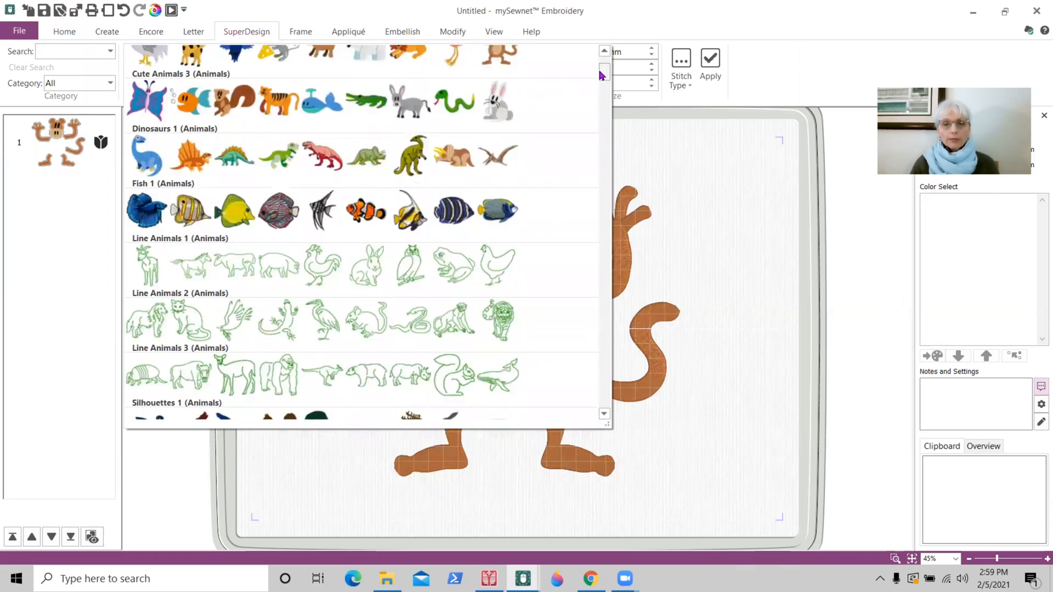
pyautogui.scroll(2, 488, 134)
pyautogui.click(493, 145)
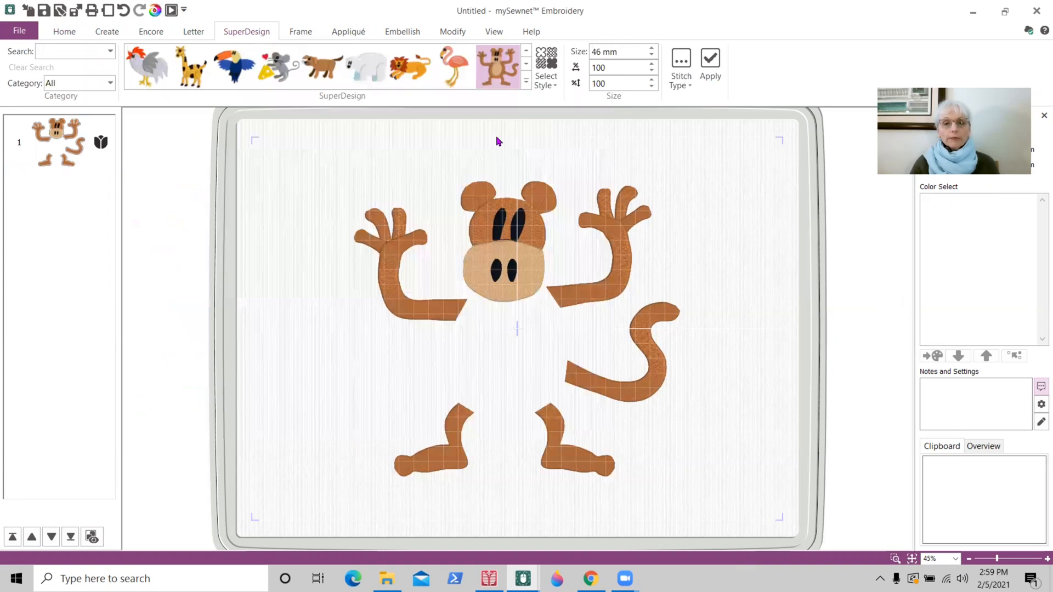
# Step: Try adding the full-color monkey SuperDesign to the hoop at a size of 200 mm
pyautogui.doubleClick(603, 55)
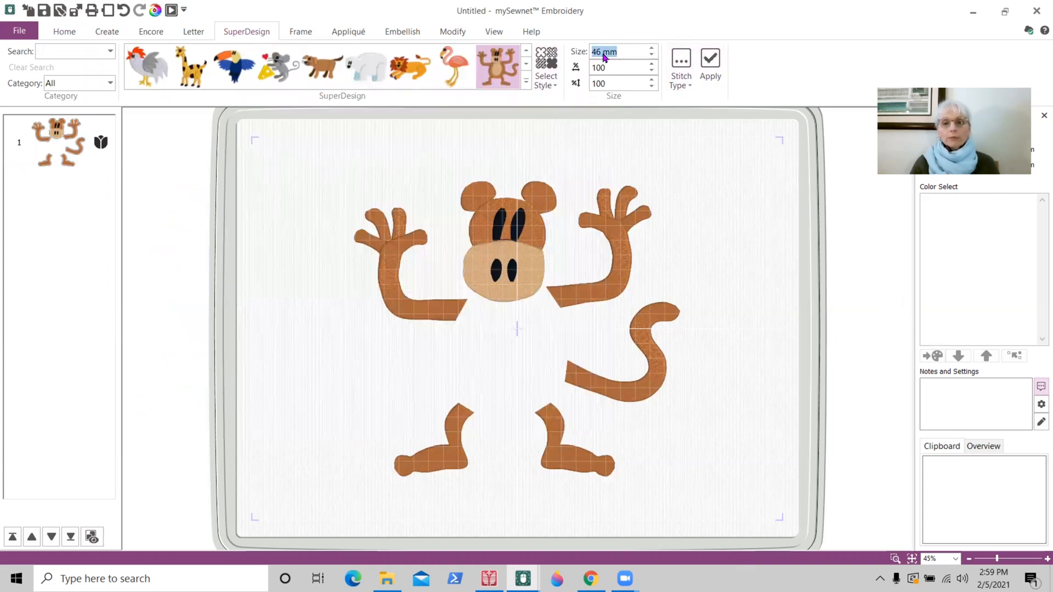
pyautogui.click(596, 52)
pyautogui.doubleClick(600, 51)
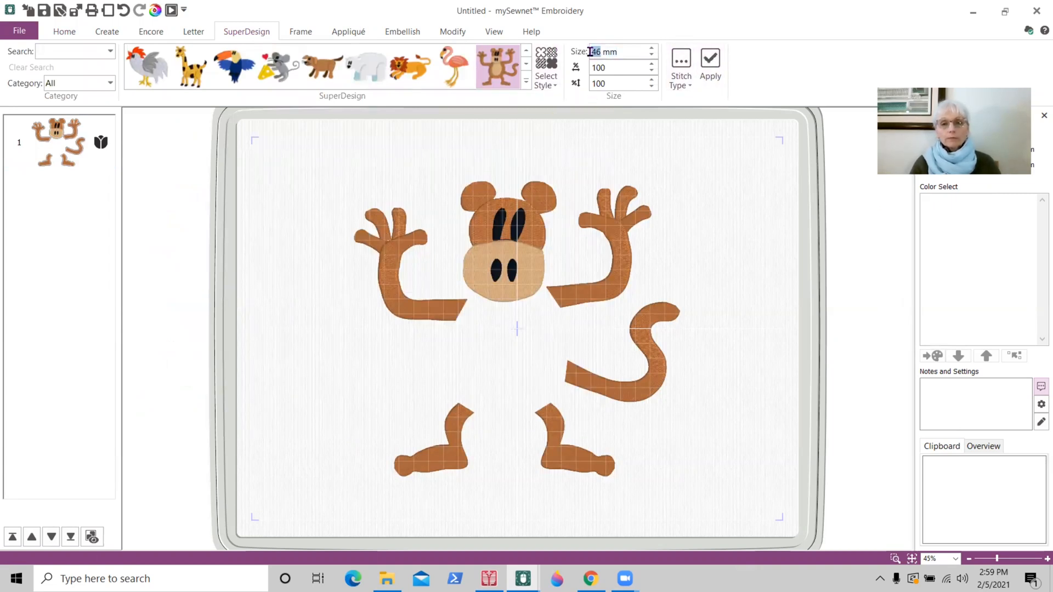
pyautogui.write('4')
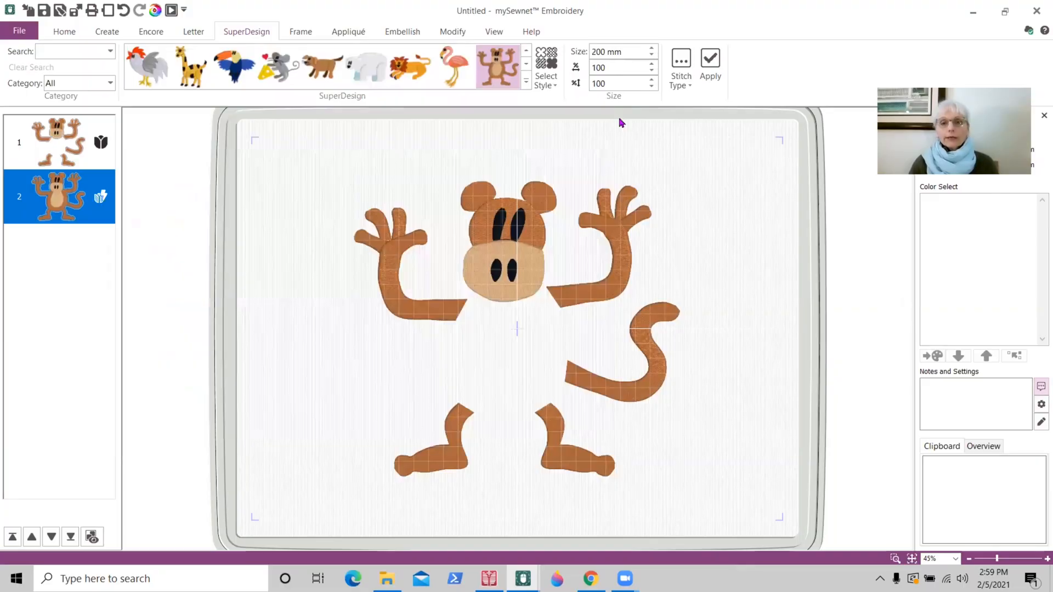
# Step: Switch the monkey SuperDesign to the Line style
pyautogui.click(554, 90)
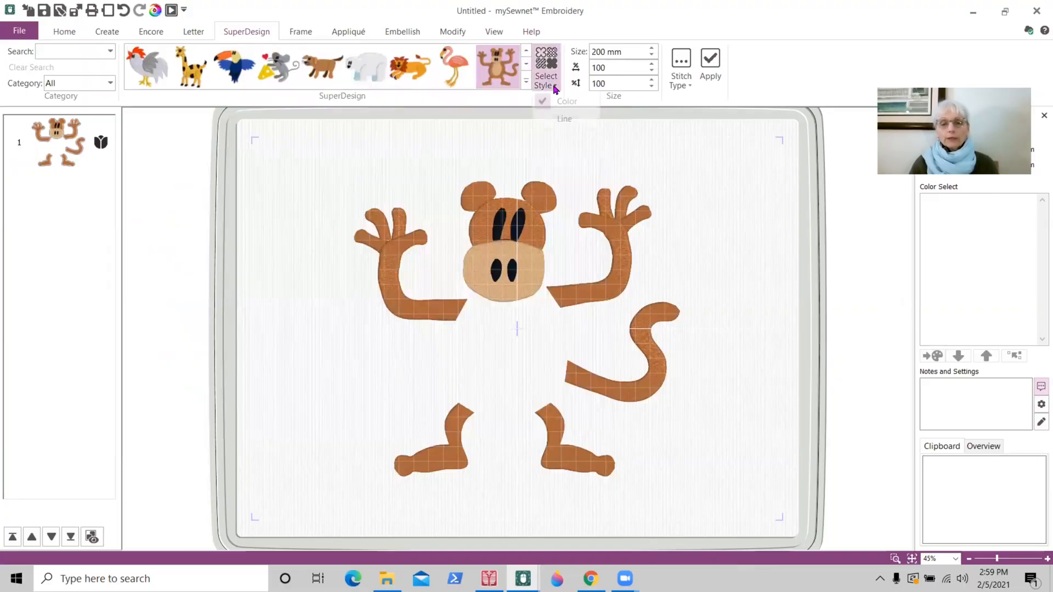
pyautogui.click(556, 119)
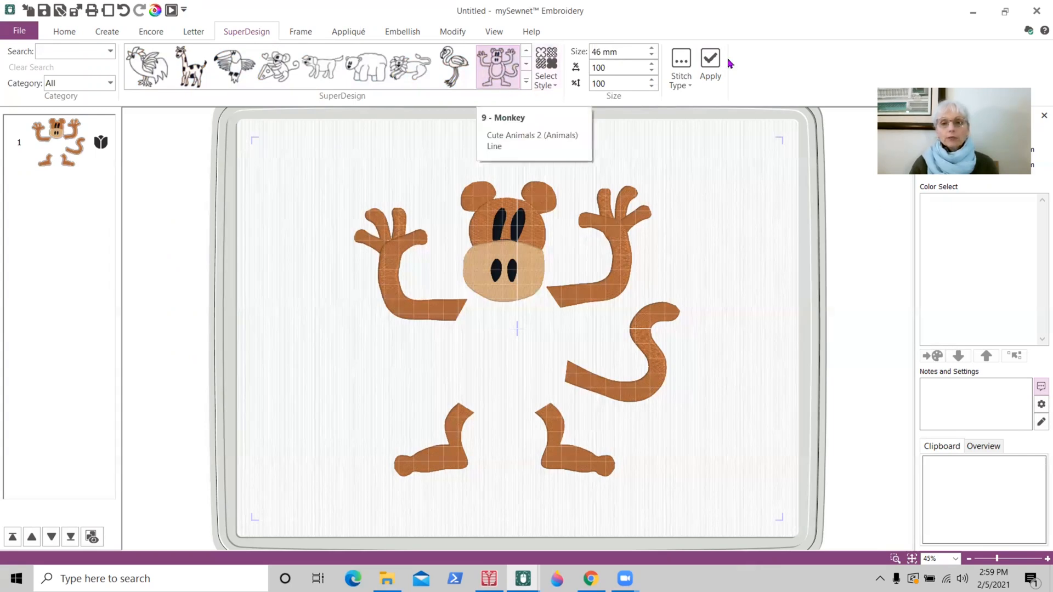
# Step: Try adding the line-style monkey at 46 mm, and delete it from the project
pyautogui.click(710, 65)
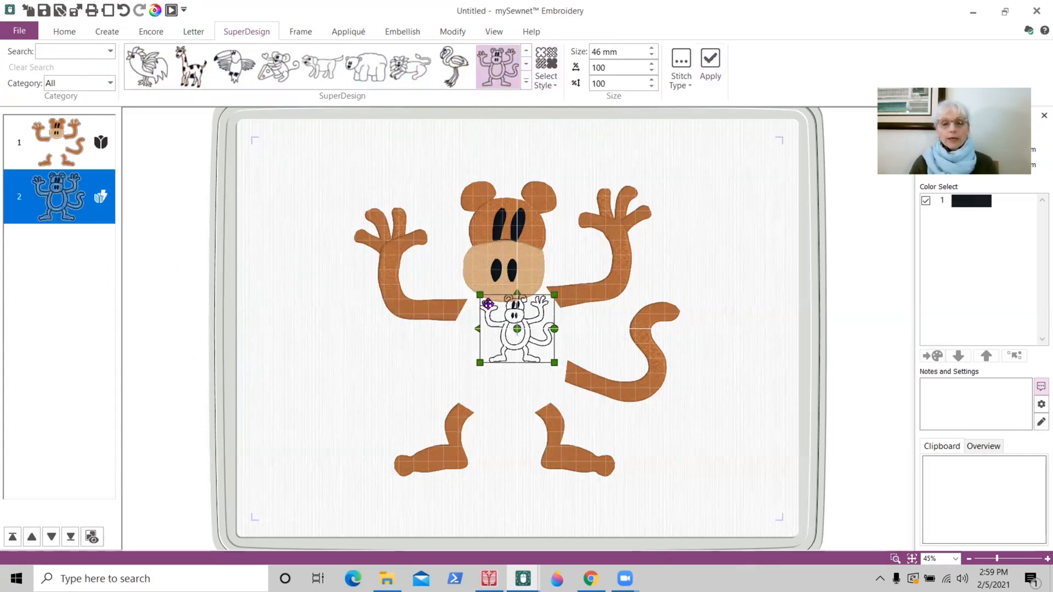
pyautogui.rightClick(71, 187)
pyautogui.click(152, 423)
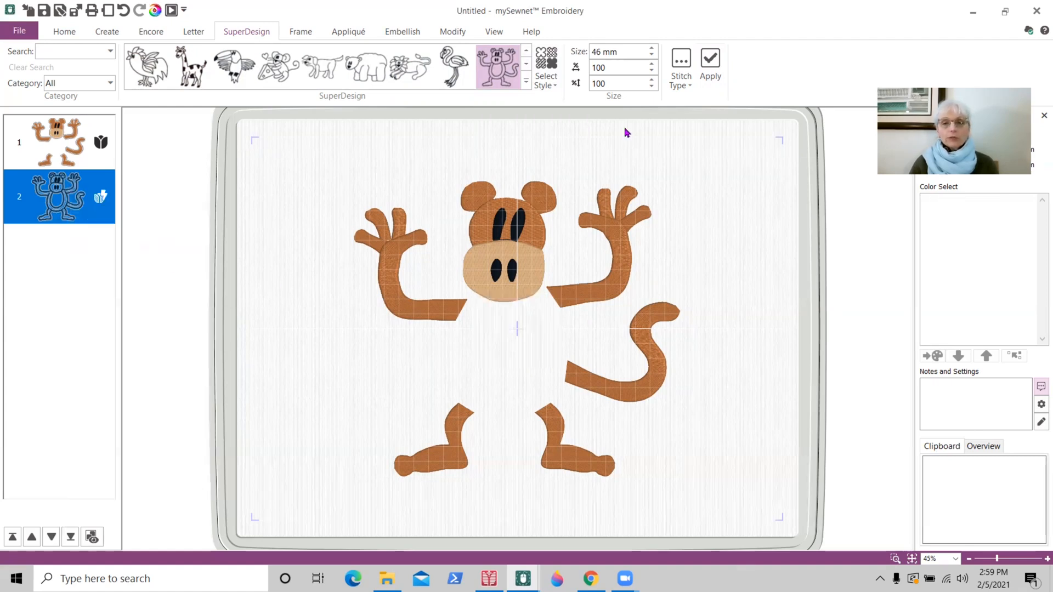
# Step: Set the line-style monkey's size to 200 mm and add it over the background design
pyautogui.click(600, 55)
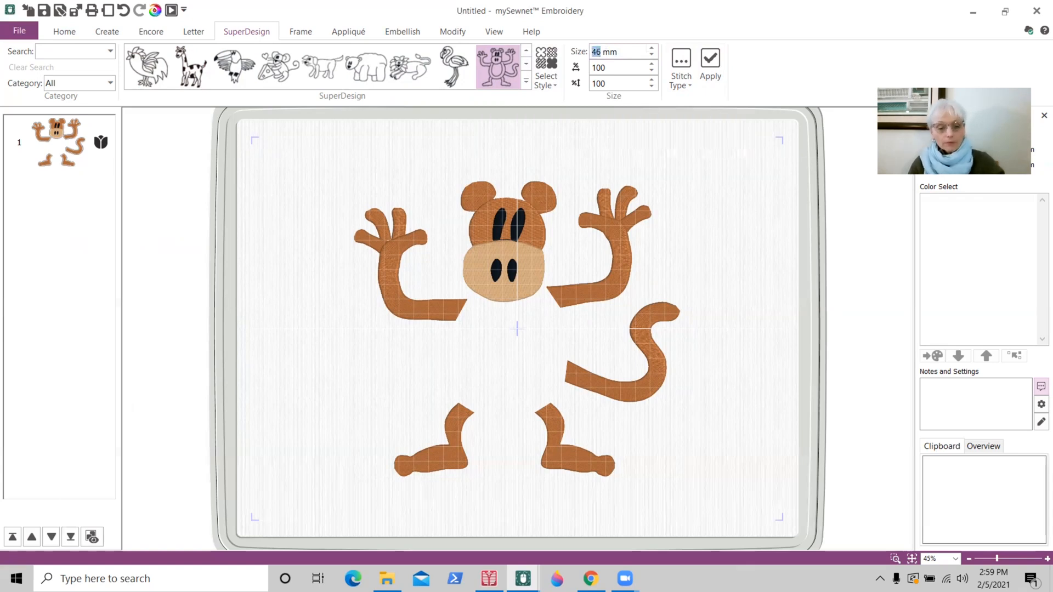
pyautogui.click(710, 64)
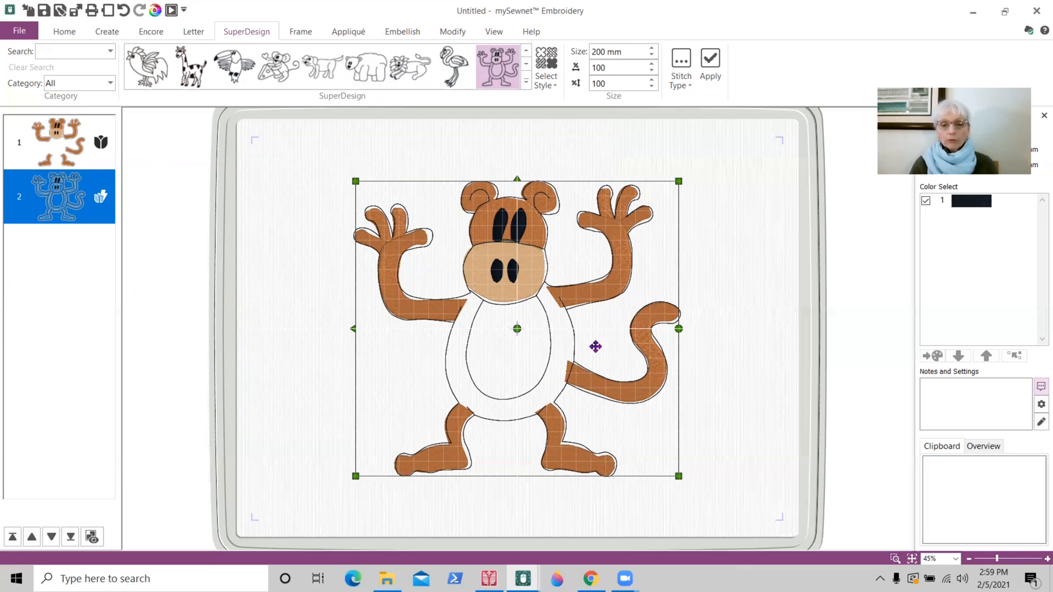
# Step: Start a dark brown, 10 mm ribbon as a point line, placing zigzag points across the monkey's upper body from shoulder to shoulder
pyautogui.click(399, 32)
pyautogui.click(25, 87)
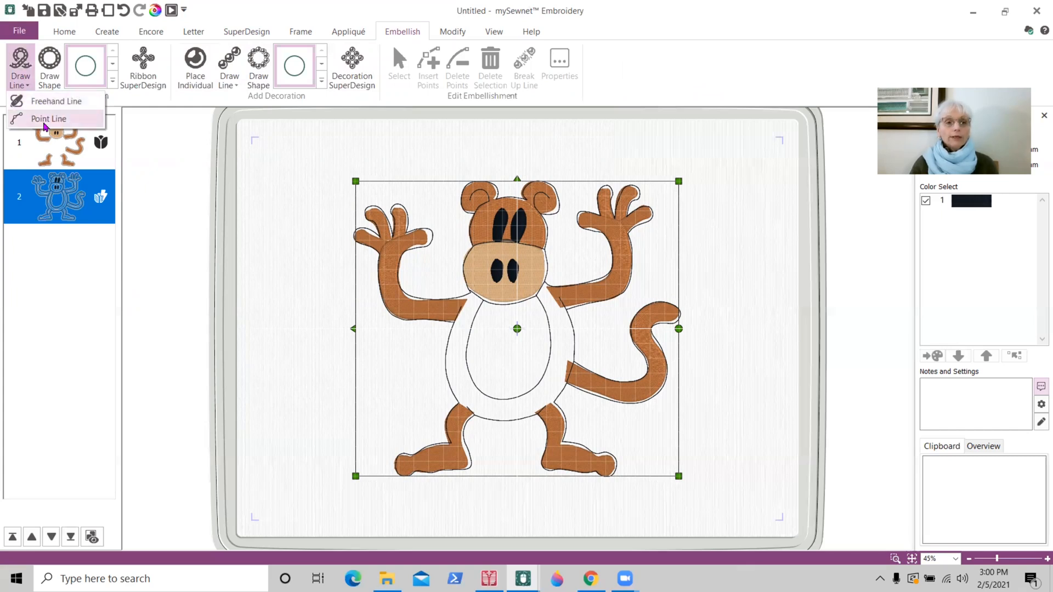
pyautogui.click(25, 118)
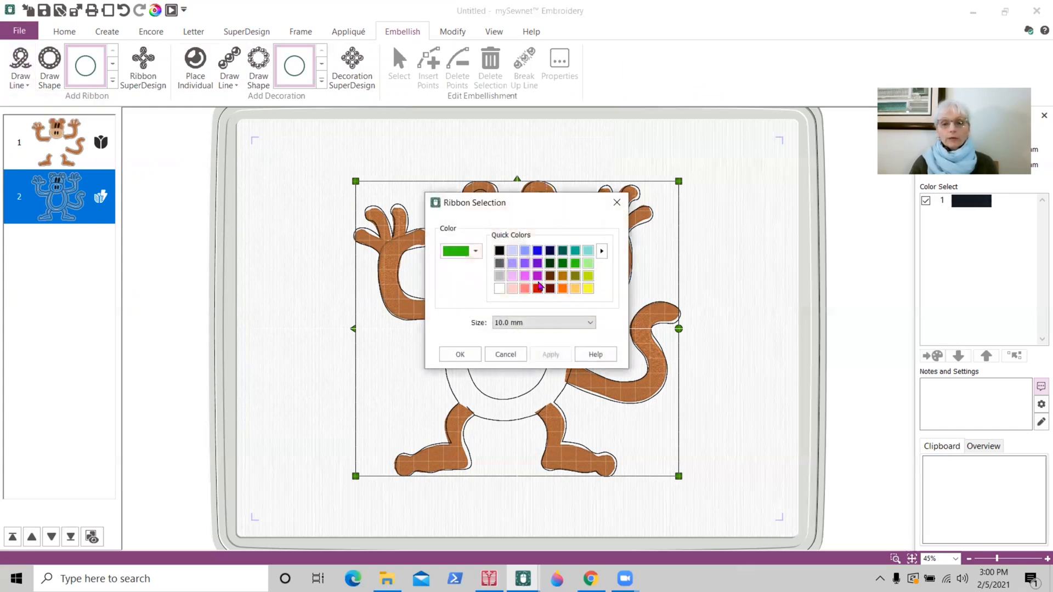
pyautogui.click(550, 277)
pyautogui.click(460, 355)
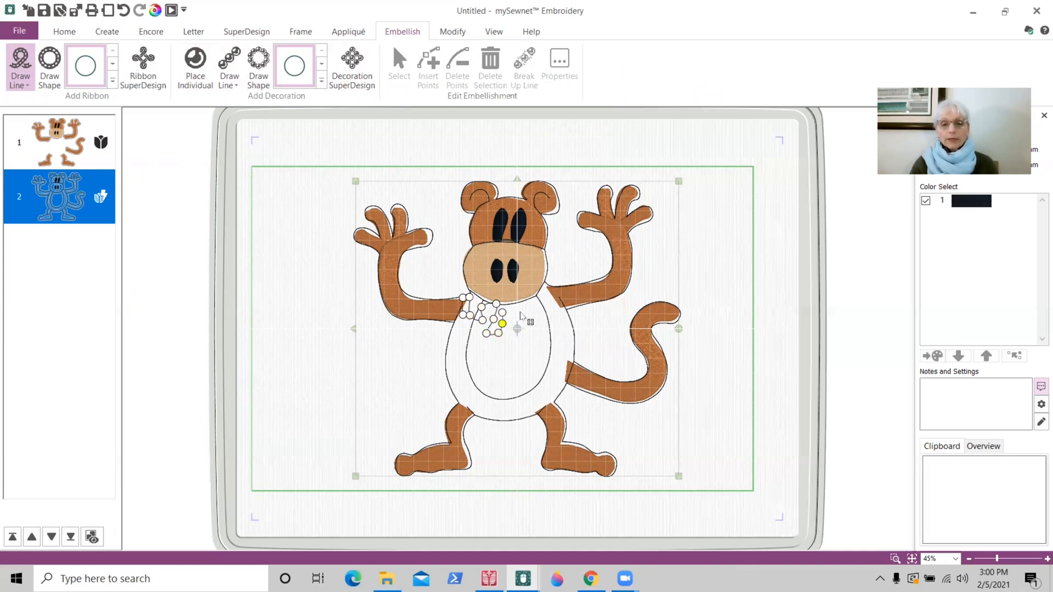
pyautogui.click(544, 291)
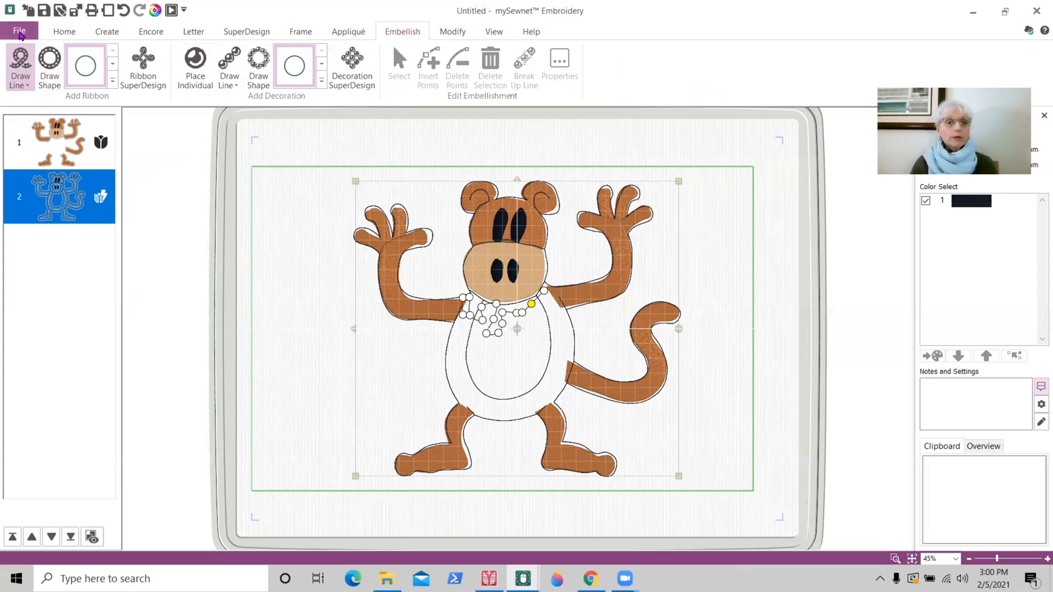
# Step: Open the saved MonkeyRibbon.vp4 design in a new window and maximize it
pyautogui.click(20, 32)
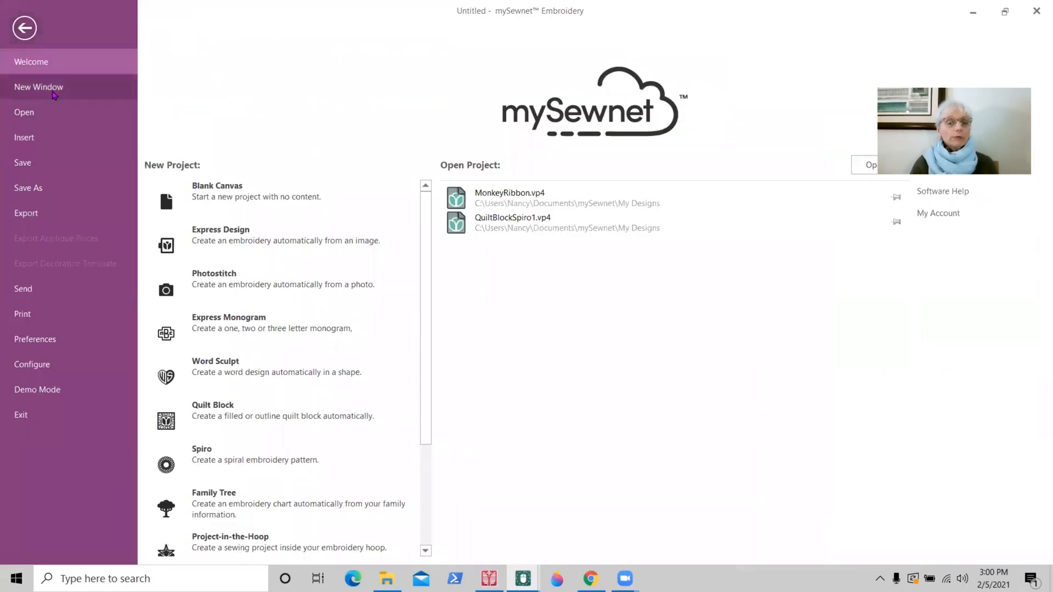
pyautogui.press('Escape')
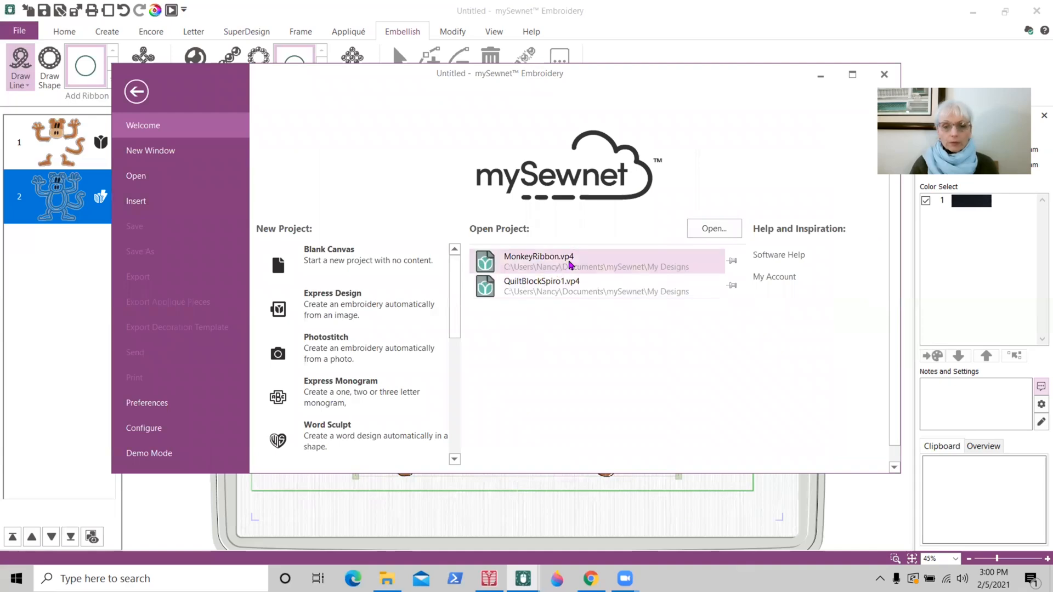
pyautogui.click(567, 262)
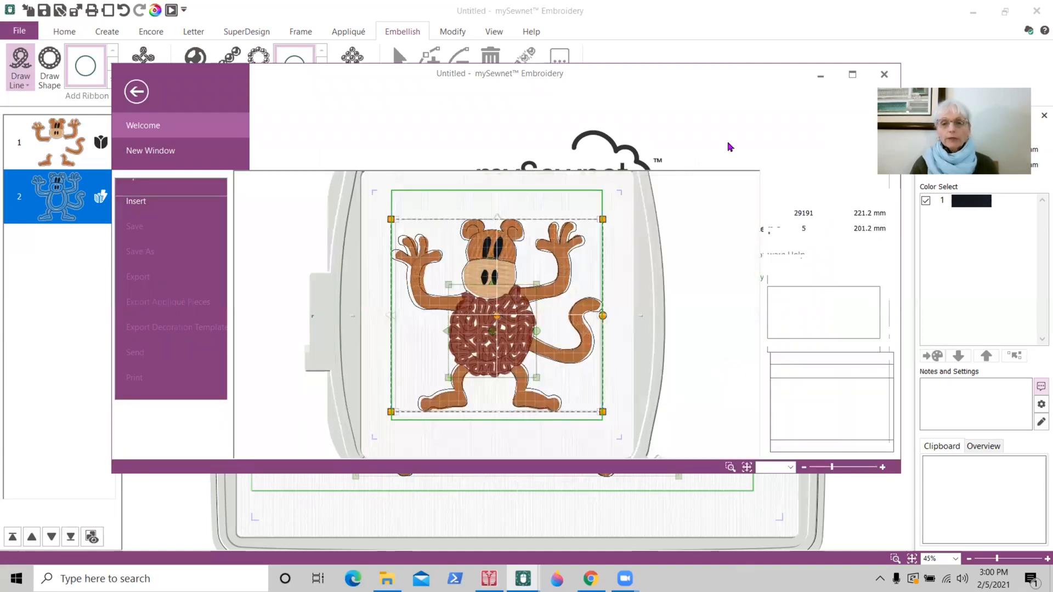
pyautogui.click(851, 76)
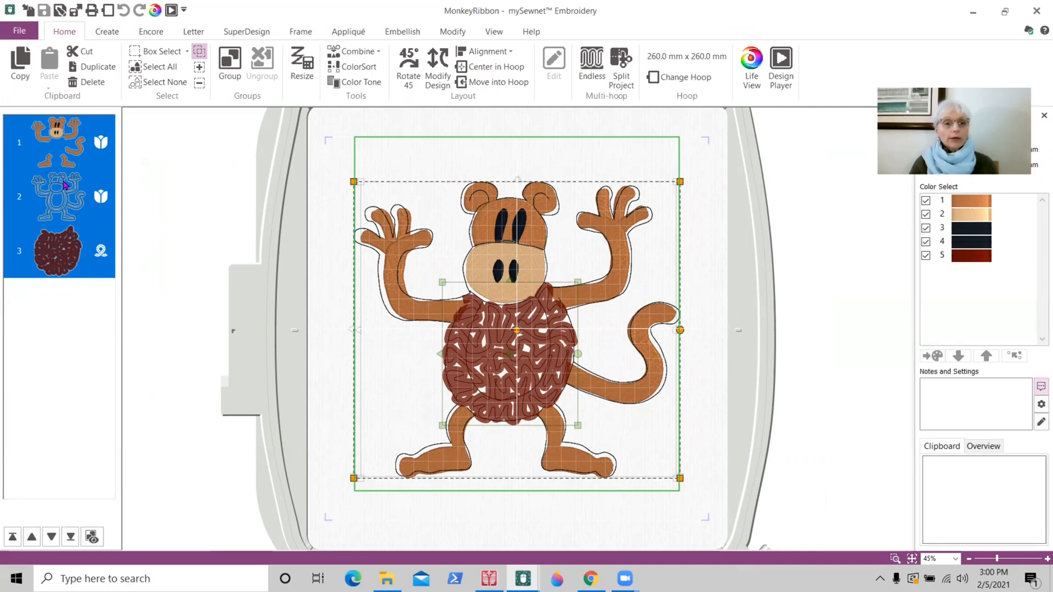
# Step: Select the monkey outline design in the finished project and open the full SuperDesign gallery
pyautogui.click(64, 186)
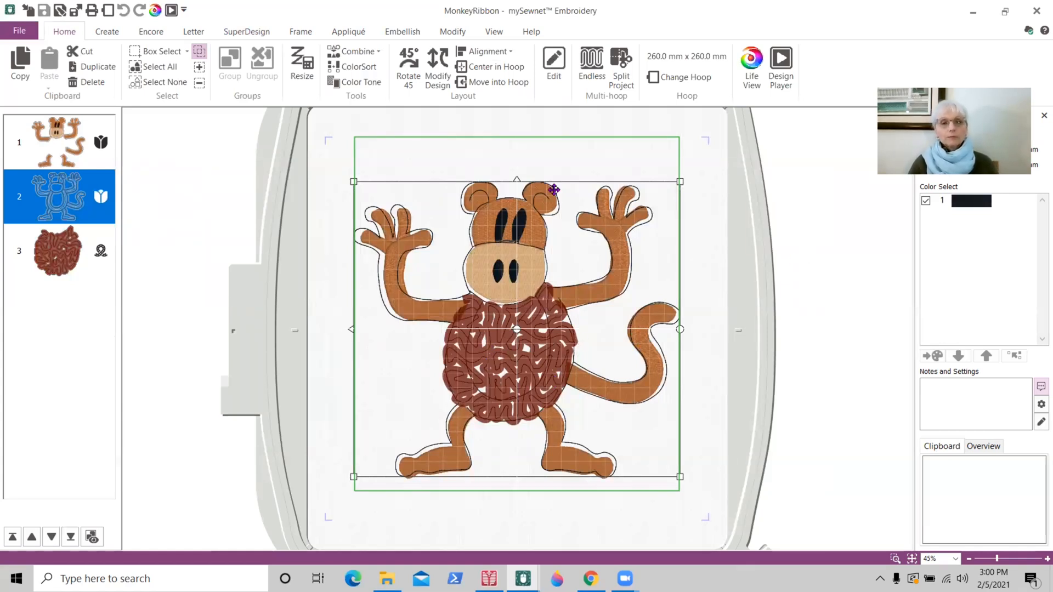
pyautogui.click(254, 33)
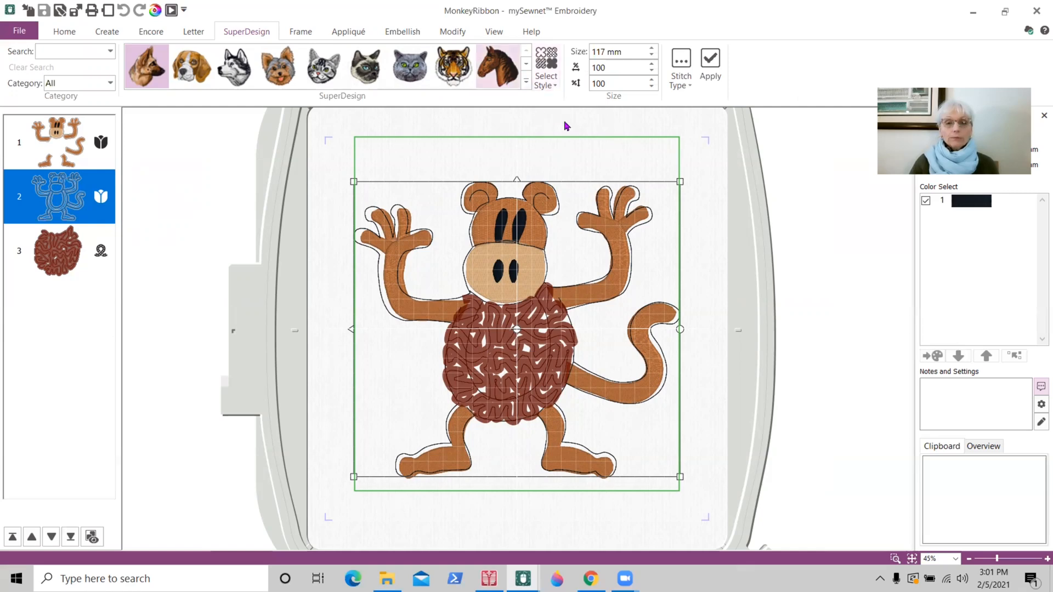
pyautogui.click(526, 80)
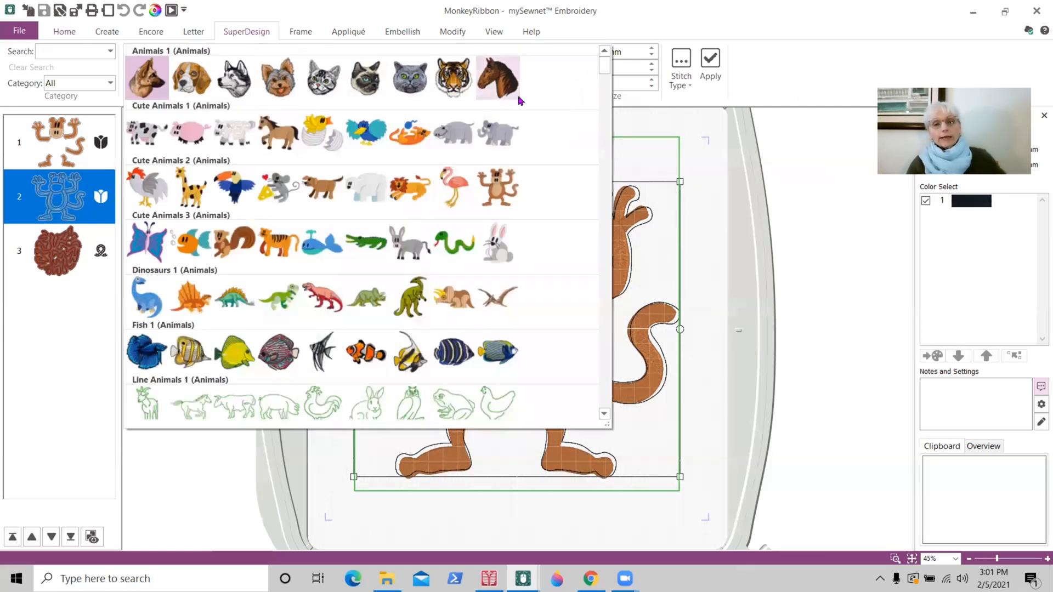